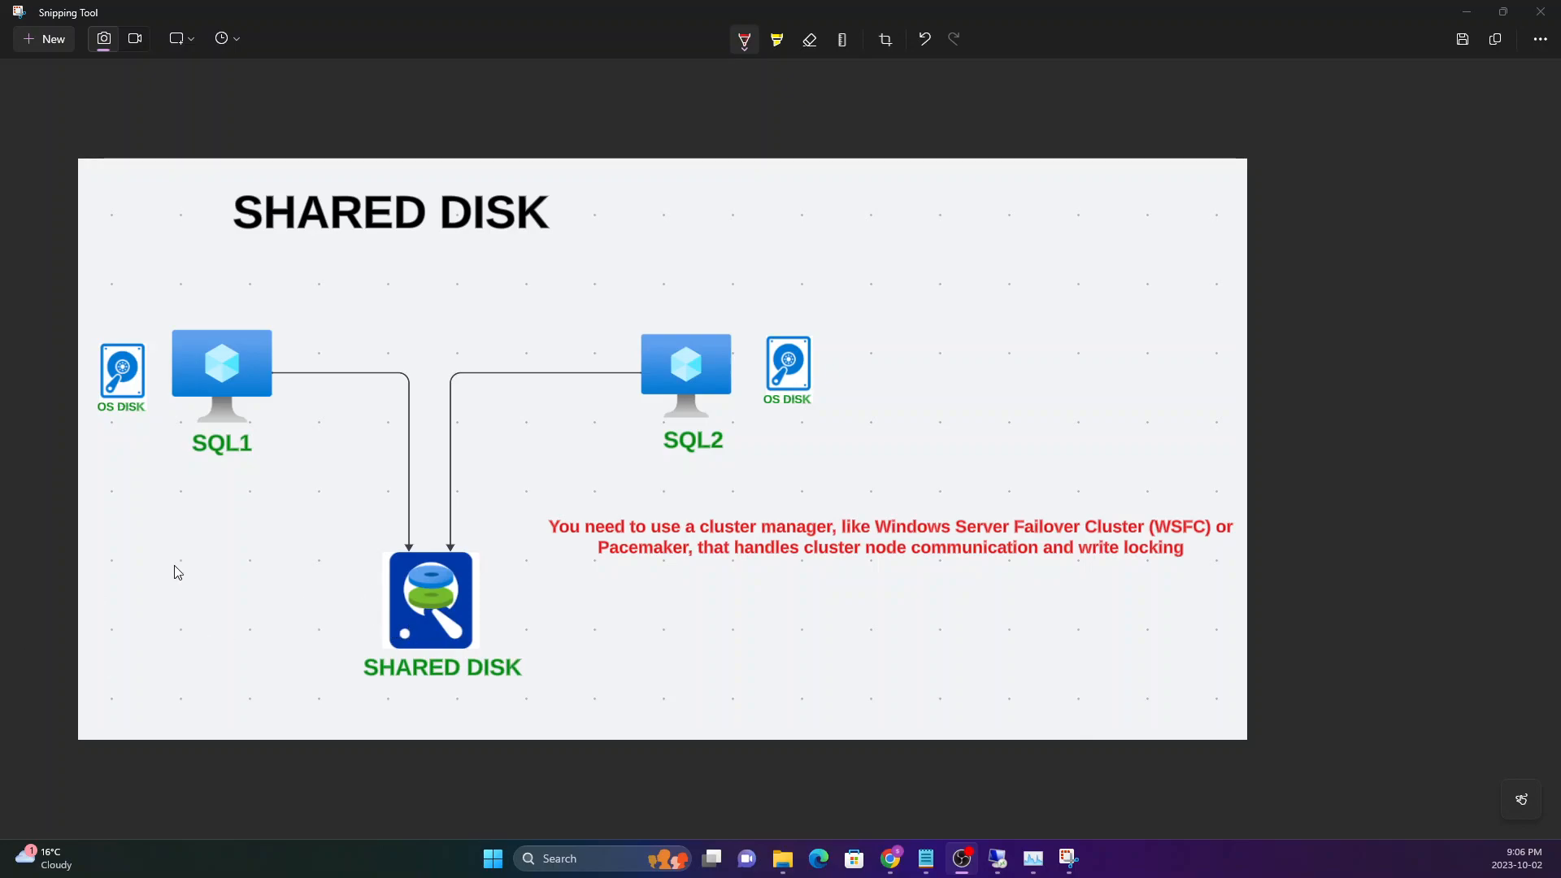
Annotate the SHARED DISK diagram with red ticks on SQL1 and SQL2, a connecting line, an arrow to the shared disk, and a small box above.
click(744, 42)
click(363, 258)
drag(249, 335, 312, 290)
drag(640, 328, 678, 315)
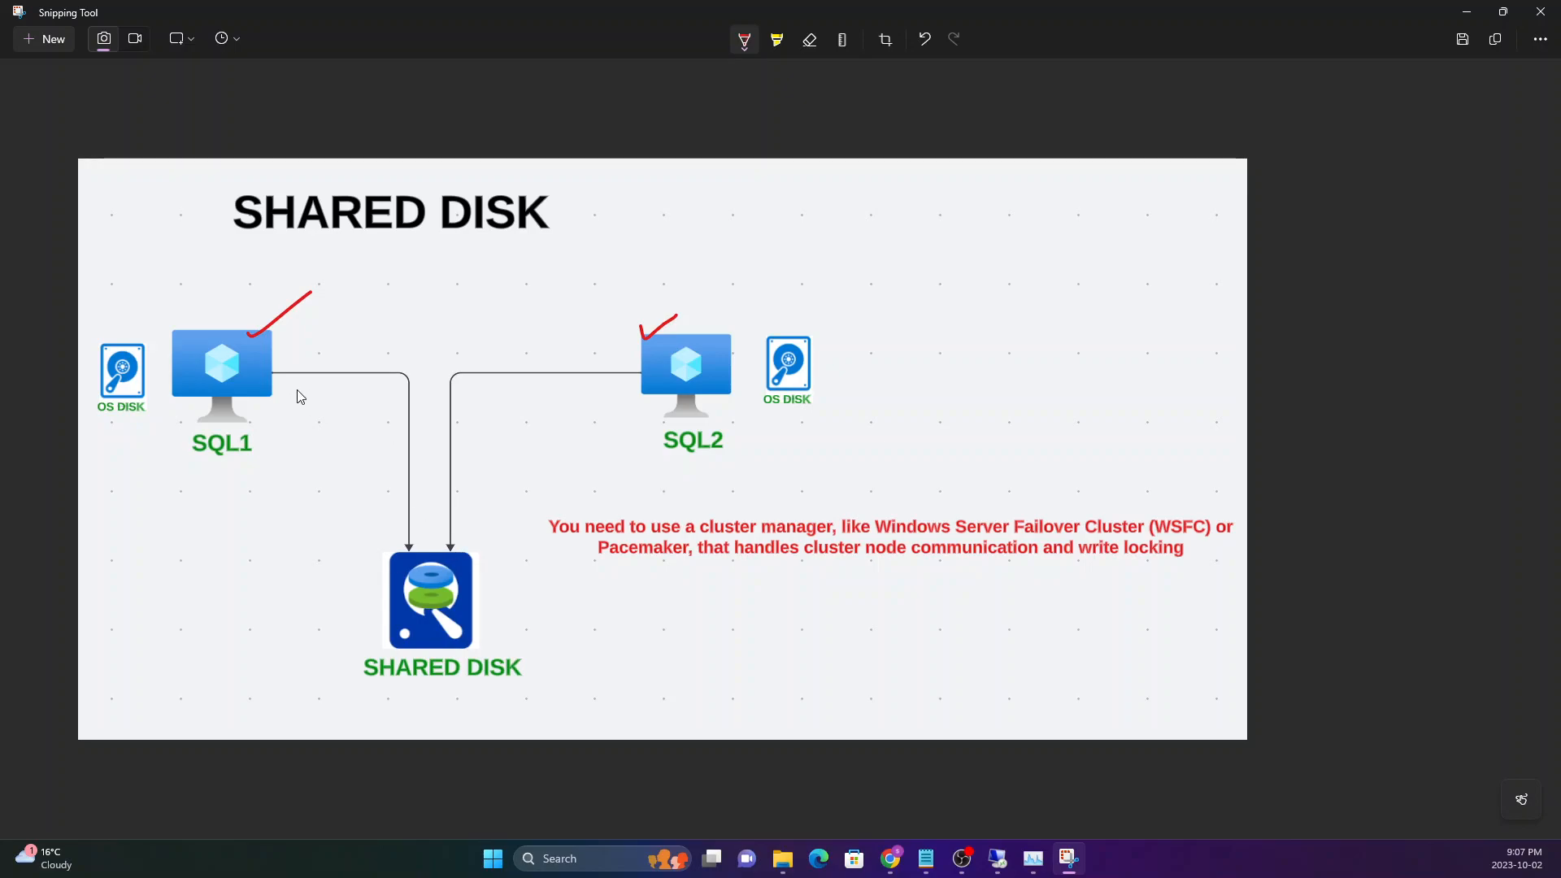
drag(287, 389, 614, 382)
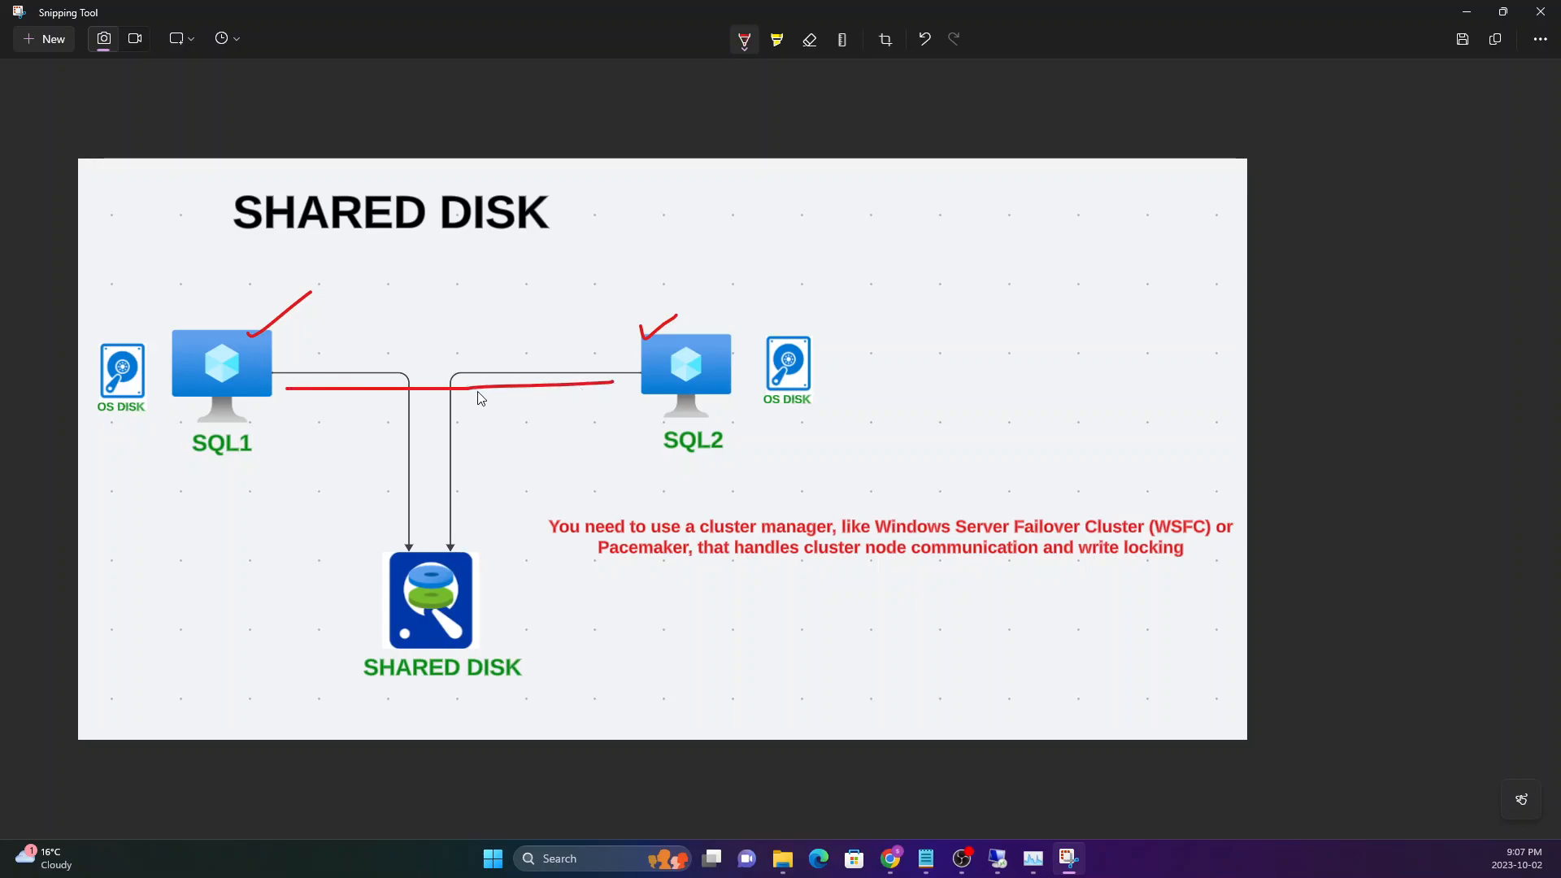
mouse_move(426, 397)
mouse_down()
mouse_move(426, 521)
mouse_move(413, 507)
mouse_move(445, 504)
mouse_up()
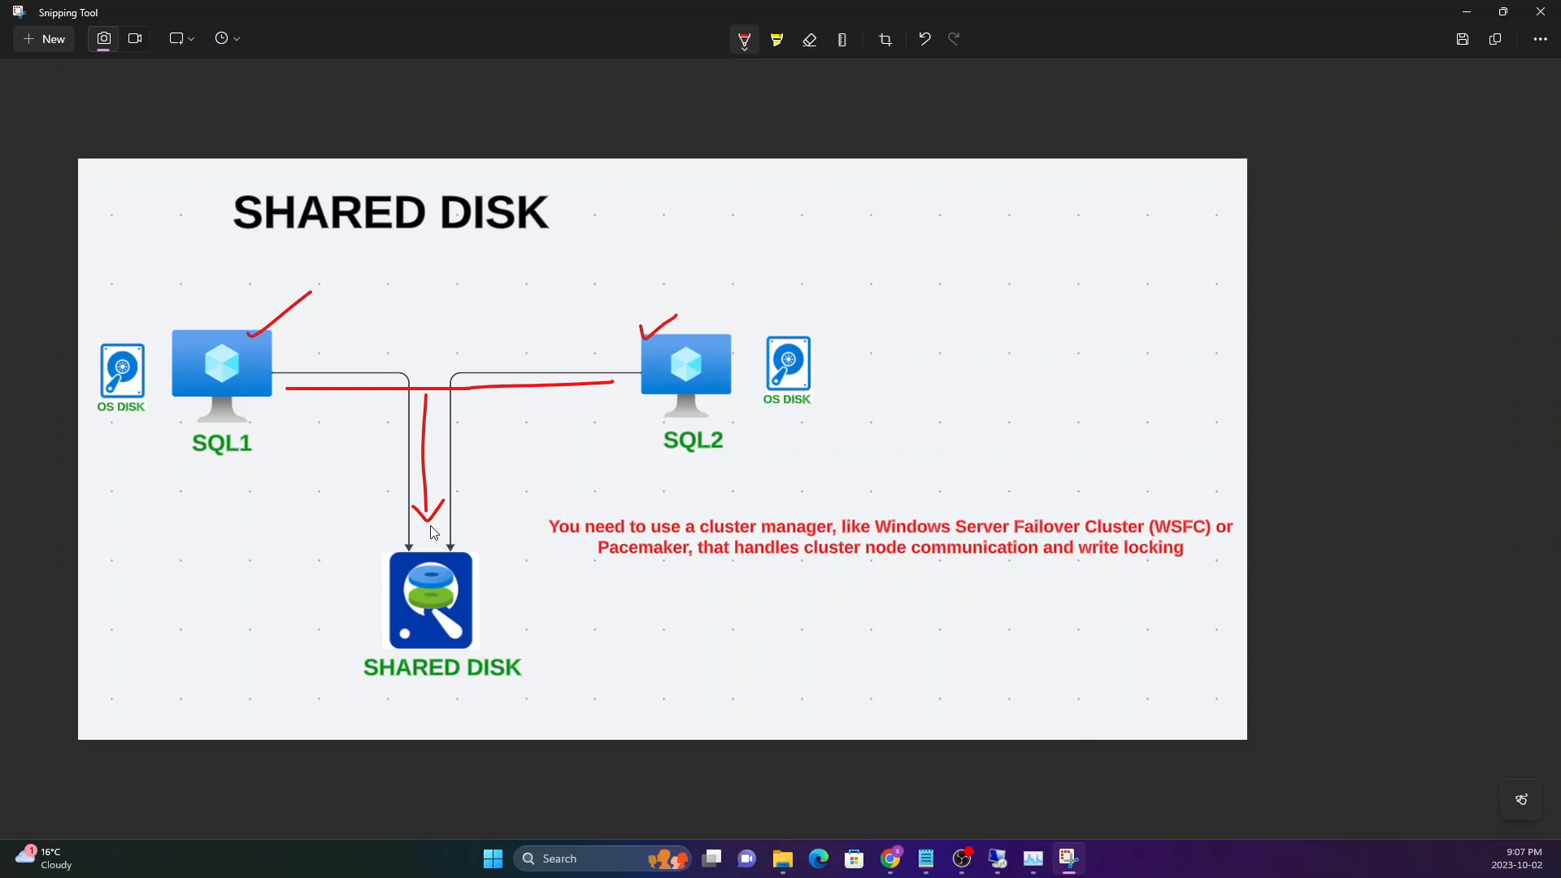
drag(859, 180, 858, 241)
mouse_move(860, 182)
mouse_down()
mouse_move(899, 186)
mouse_move(878, 247)
mouse_move(861, 243)
mouse_move(923, 206)
mouse_move(900, 228)
mouse_up()
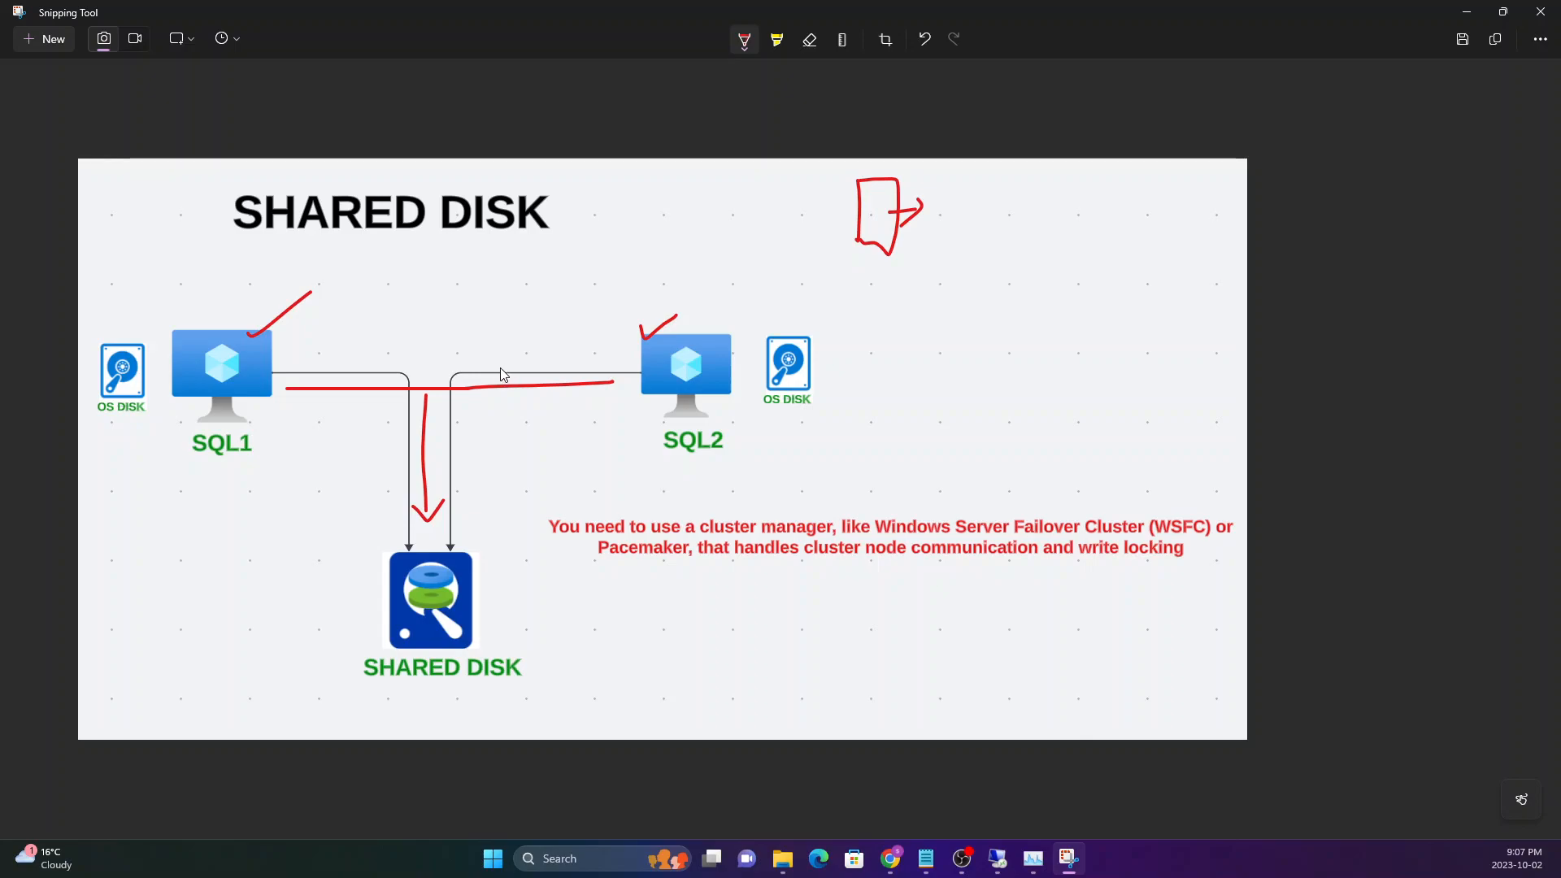
Erase all red pen annotations from the SHARED DISK diagram.
click(809, 39)
mouse_move(855, 177)
mouse_down()
mouse_move(893, 218)
mouse_move(916, 216)
mouse_up()
mouse_move(658, 321)
mouse_down()
mouse_move(630, 358)
mouse_move(459, 445)
mouse_move(393, 500)
mouse_move(376, 577)
mouse_move(248, 304)
mouse_up()
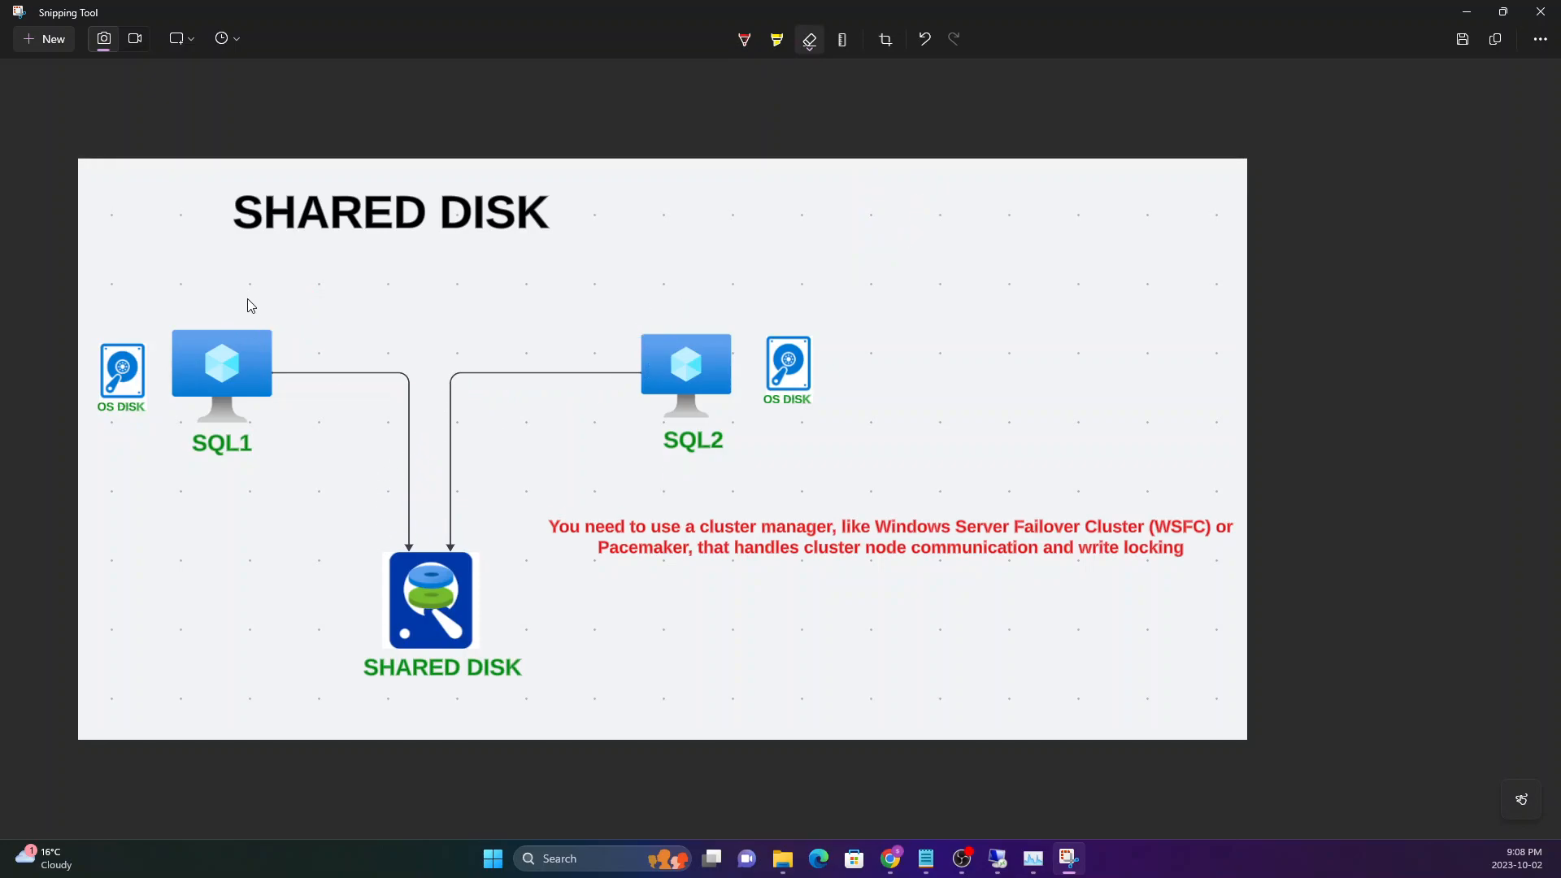
Switch to the Azure portal and inspect the disks attached to the SQL1 virtual machine.
click(1480, 12)
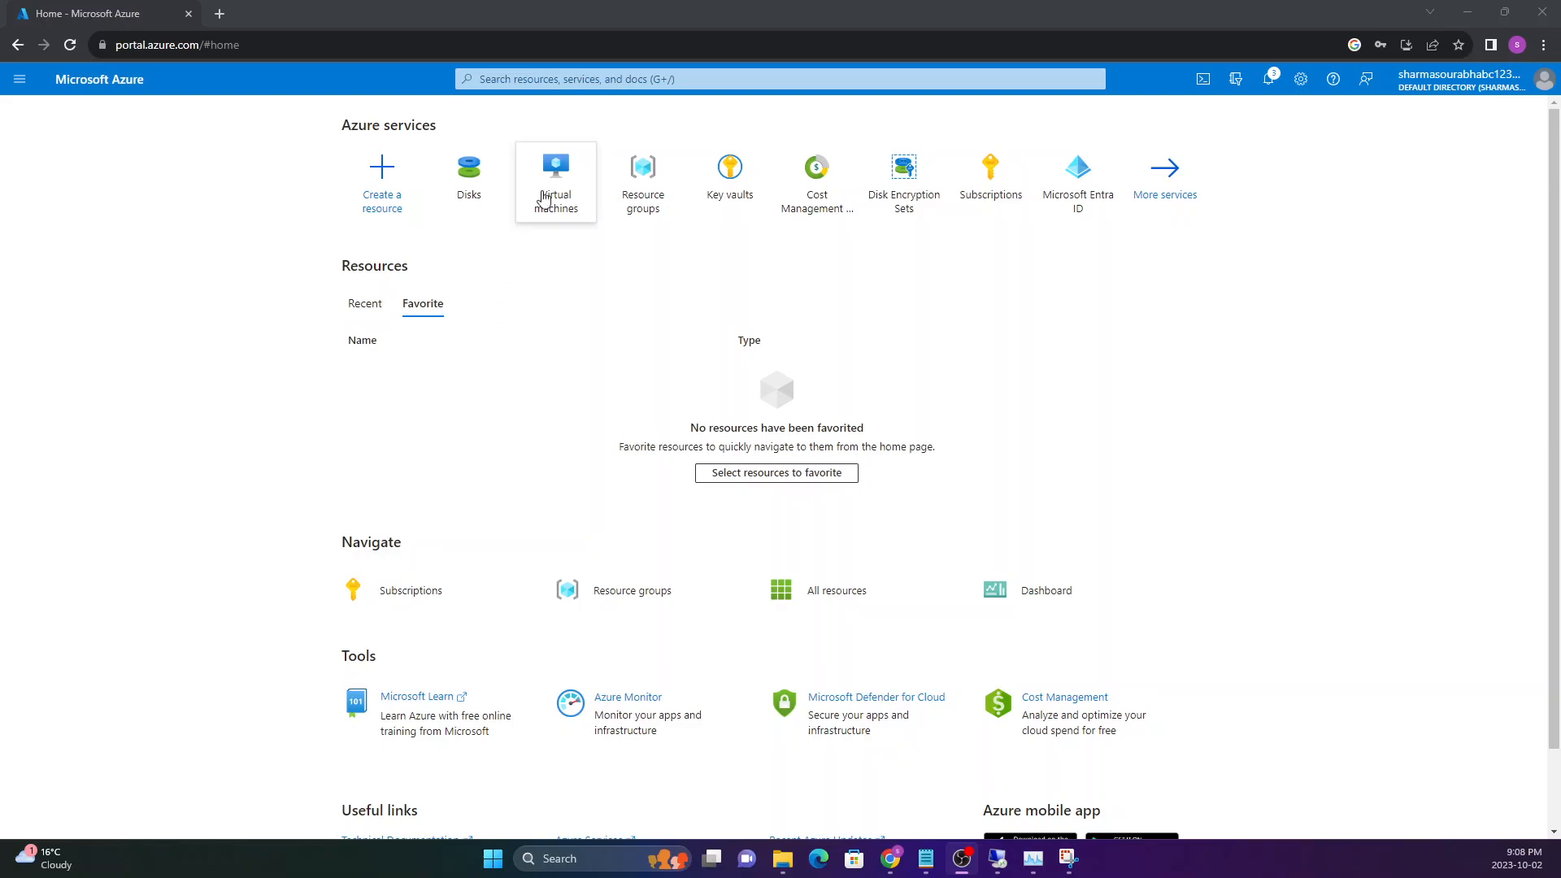
click(555, 187)
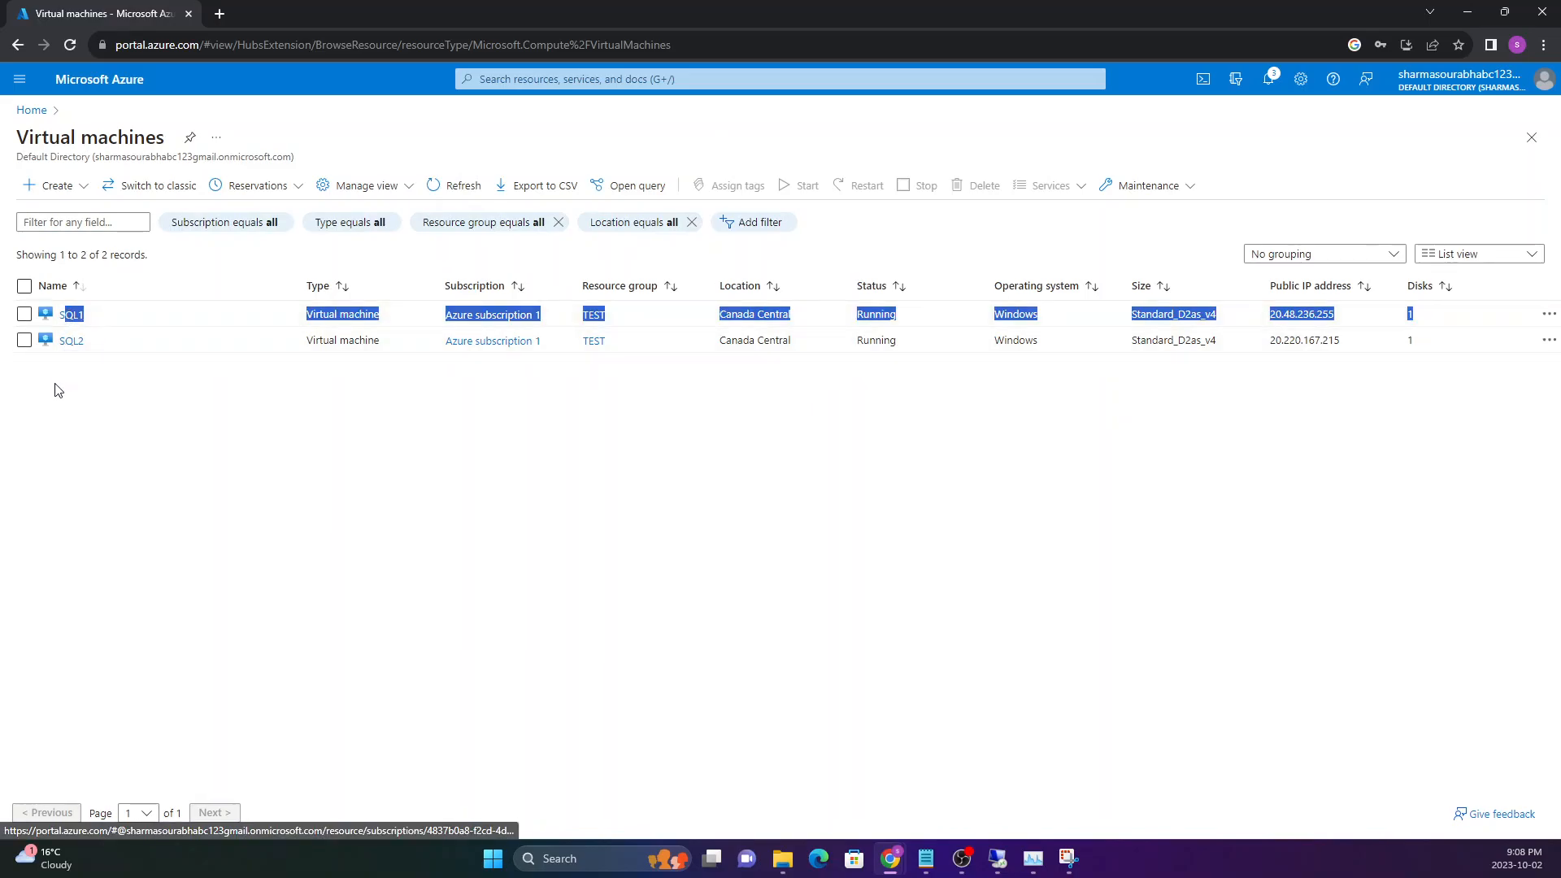
click(71, 315)
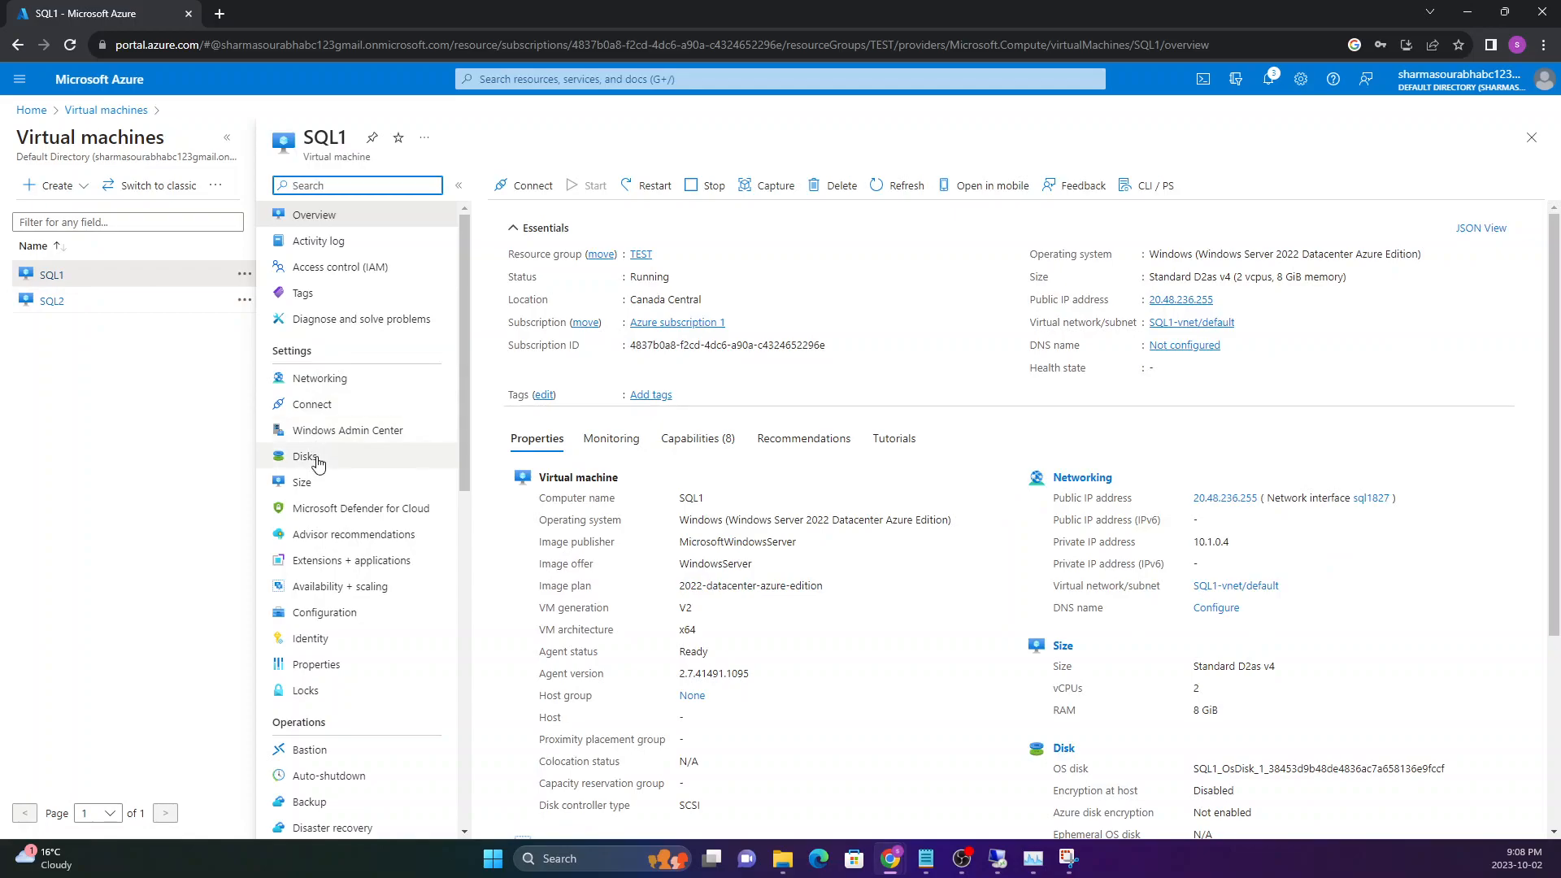
click(305, 459)
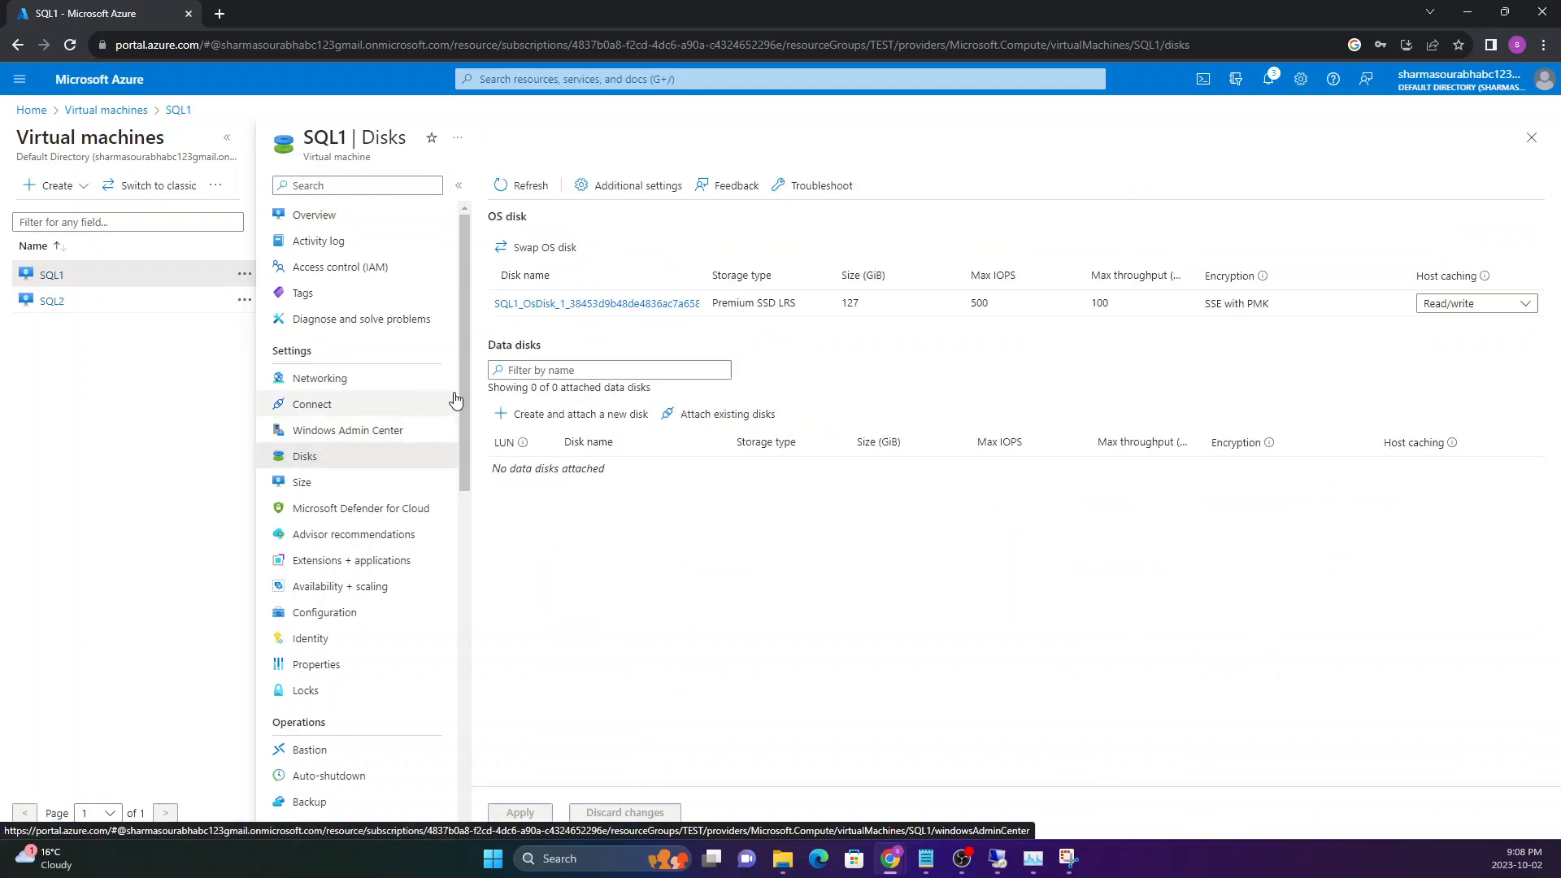
drag(486, 276, 604, 316)
click(507, 320)
click(595, 329)
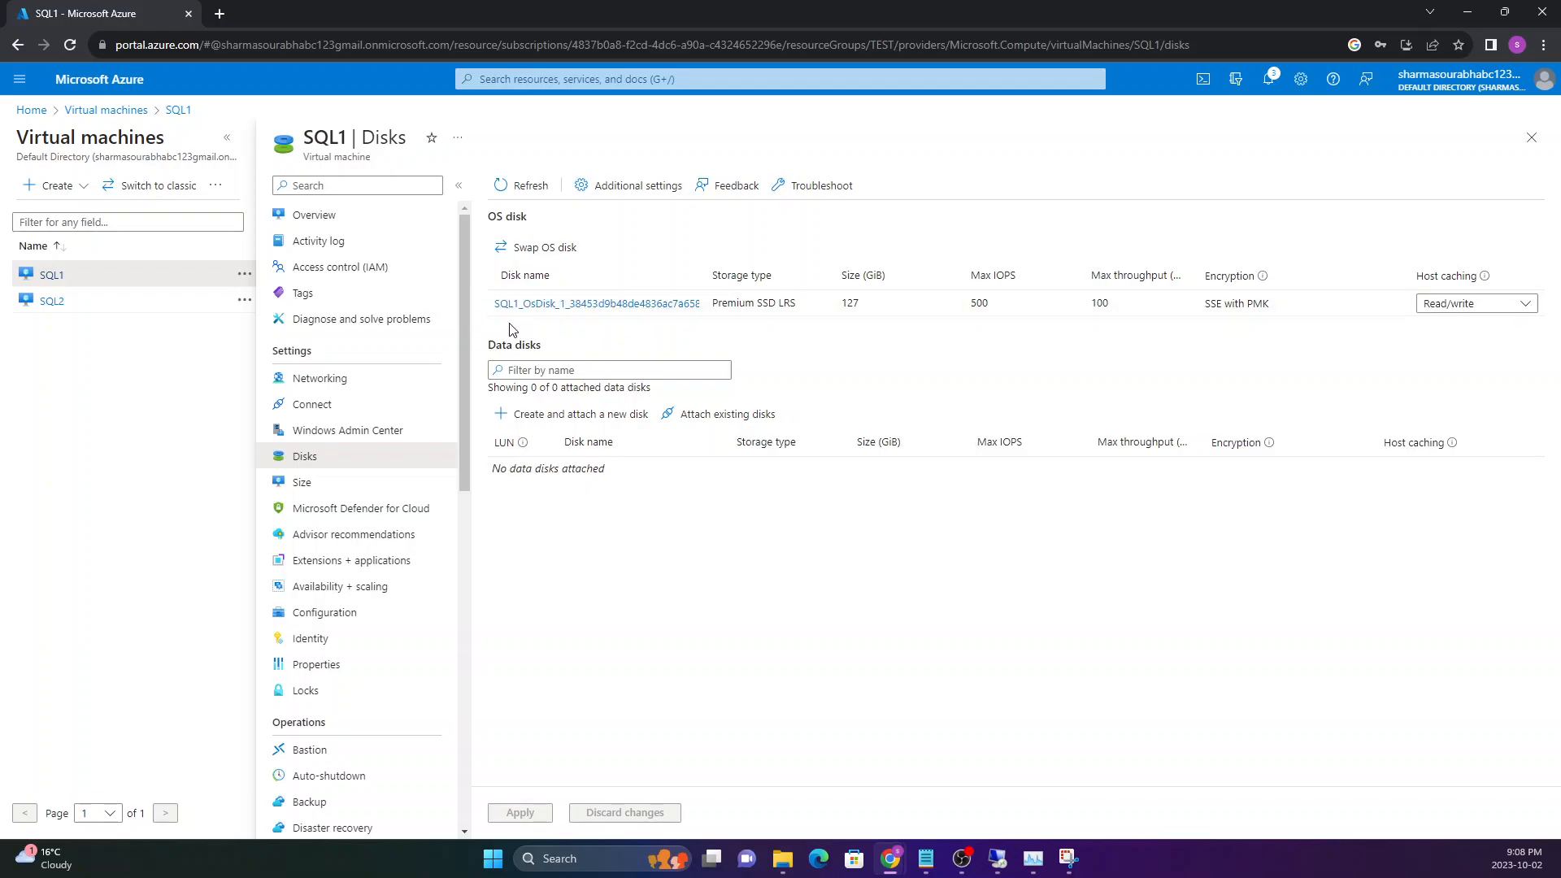
Inspect the disks attached to the SQL2 virtual machine, and return to the virtual machines list.
click(52, 302)
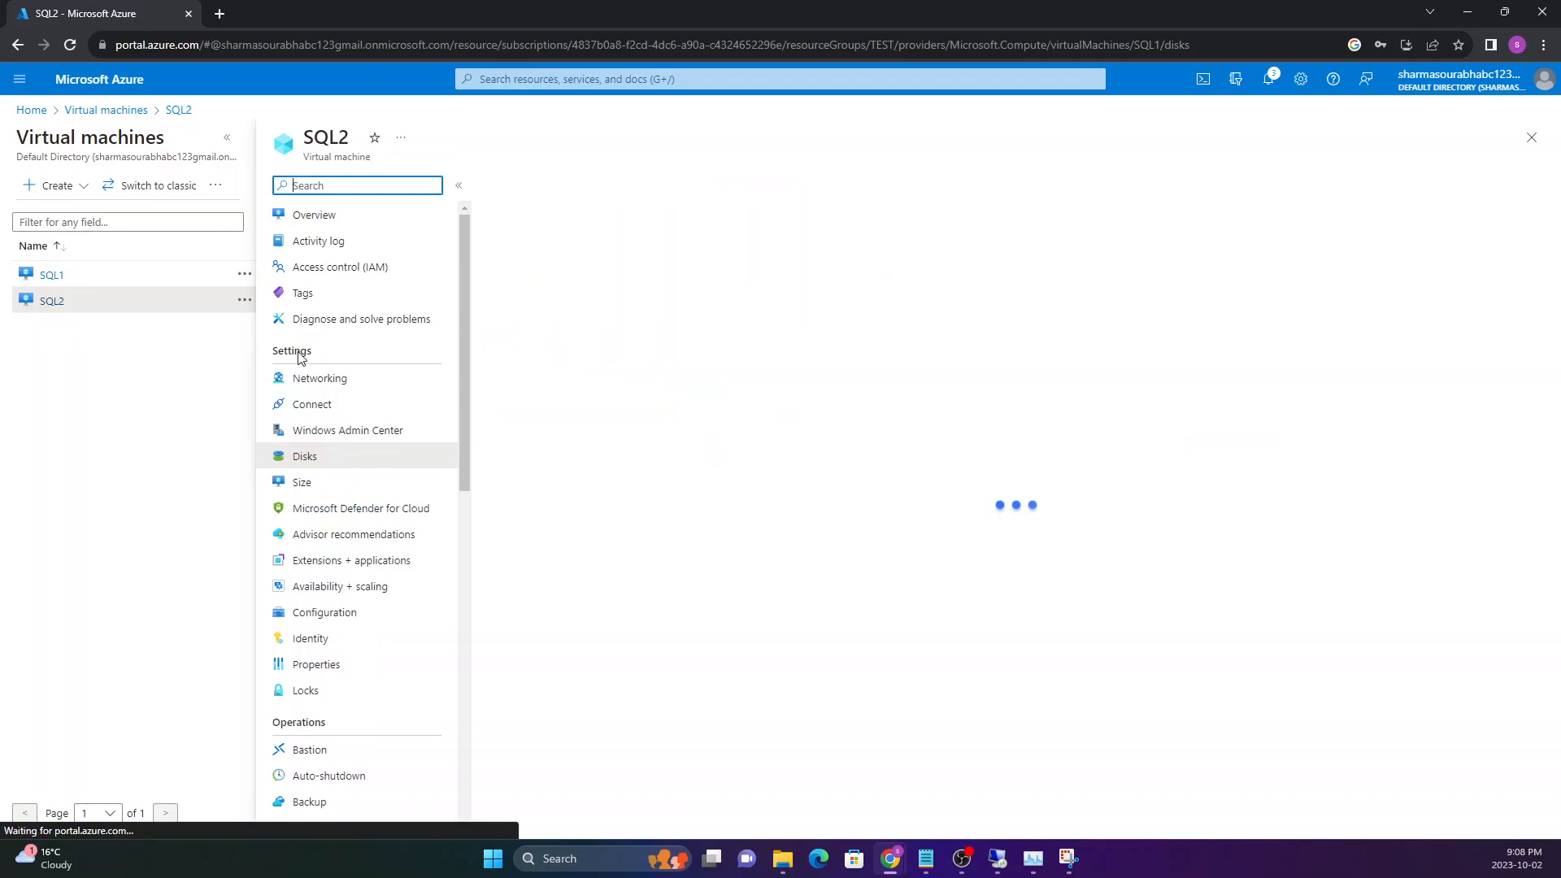
click(306, 456)
drag(493, 304, 604, 316)
click(589, 340)
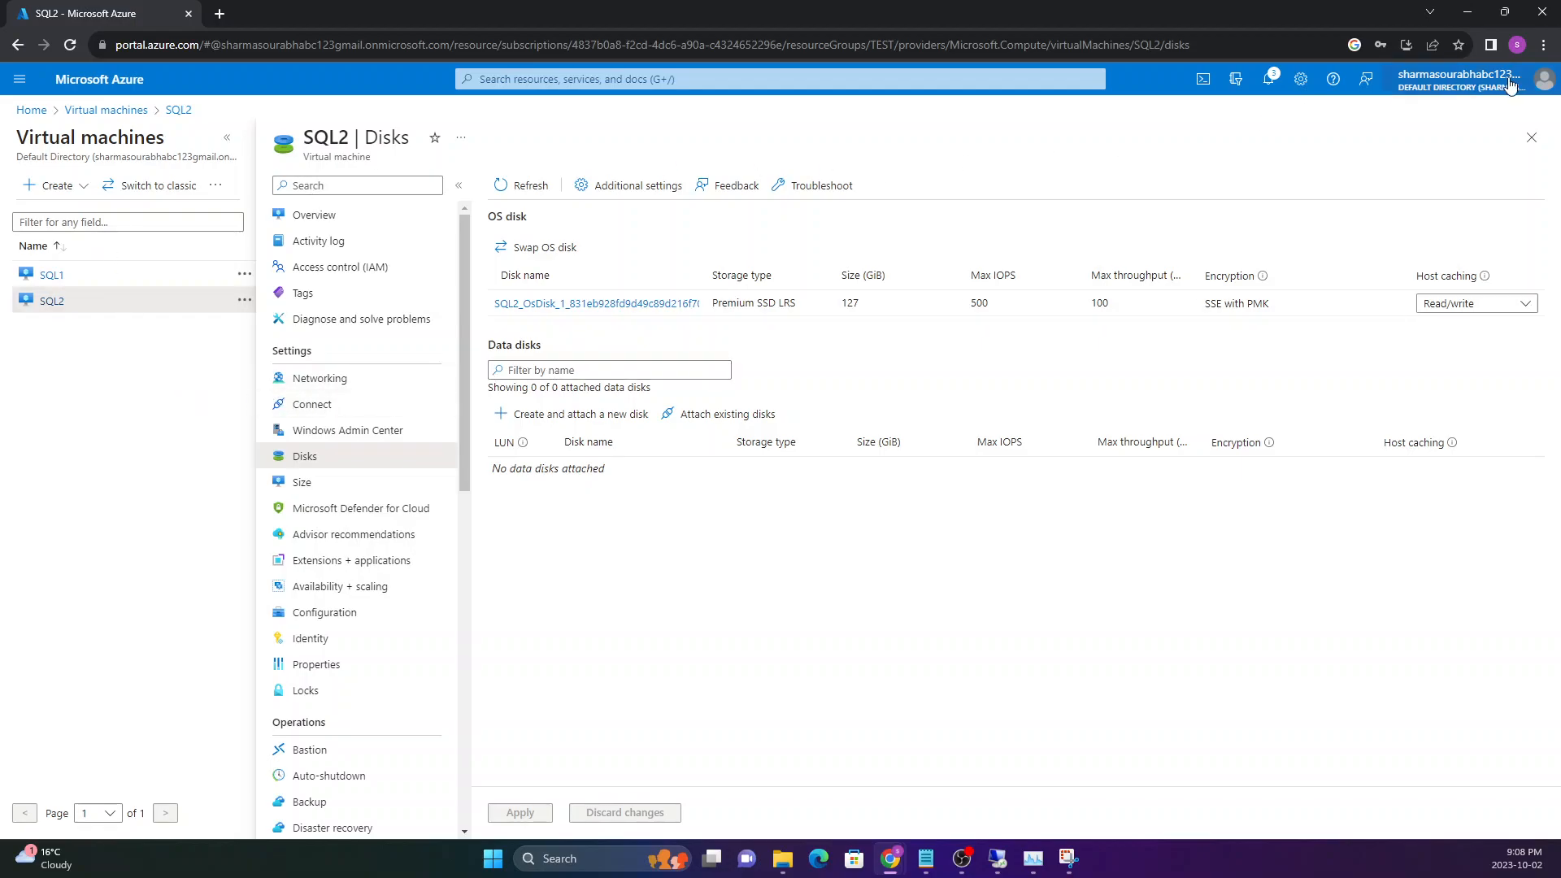
click(1532, 137)
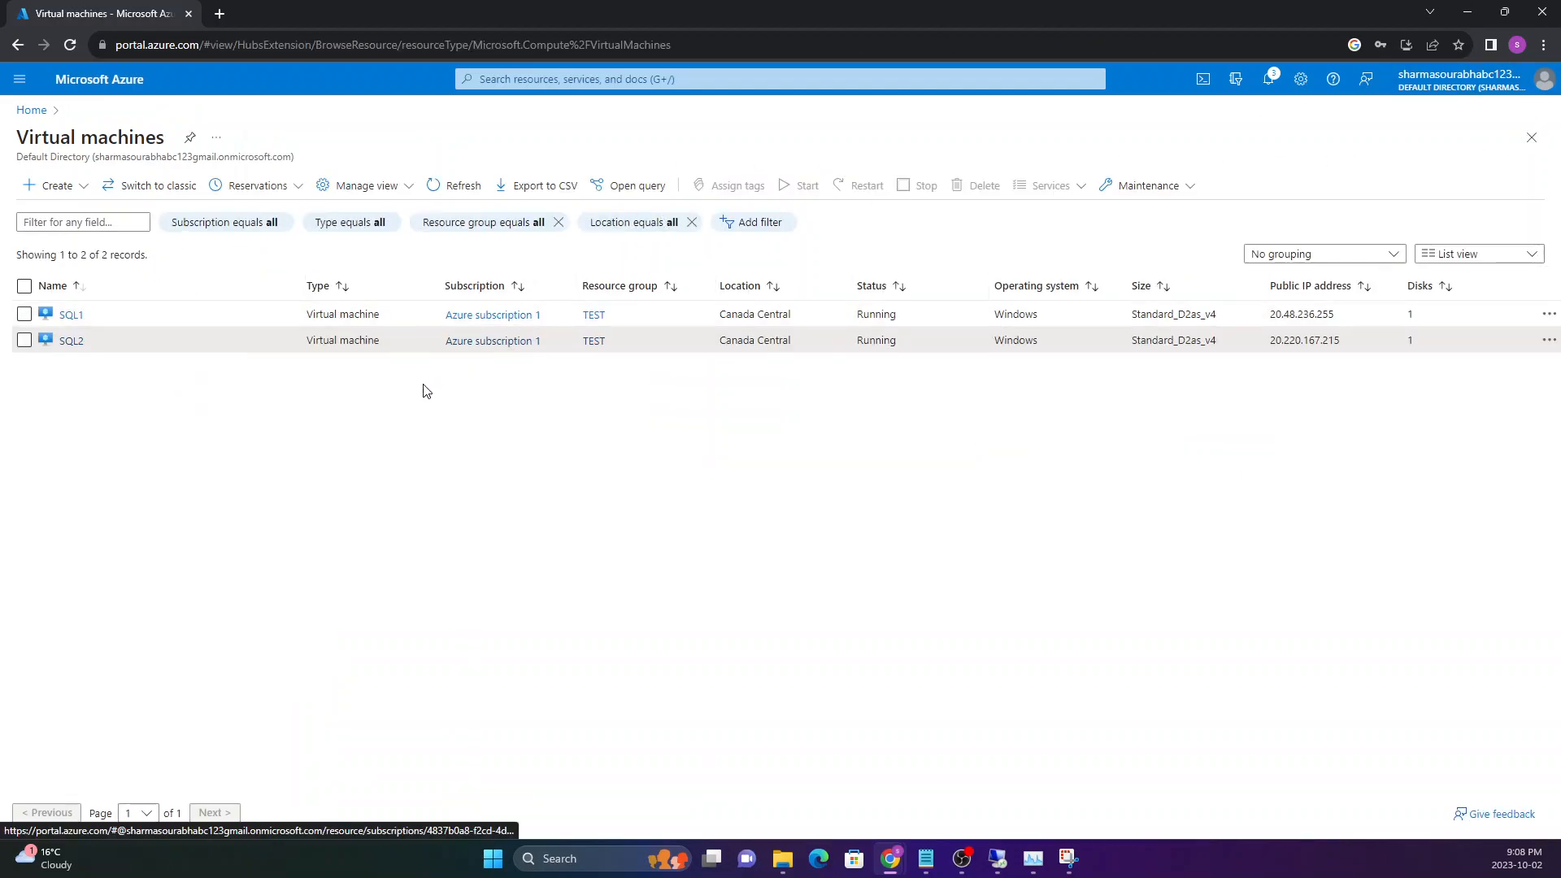
Search the portal for "disk", open the Disks service and start creating a managed disk.
click(43, 120)
click(588, 78)
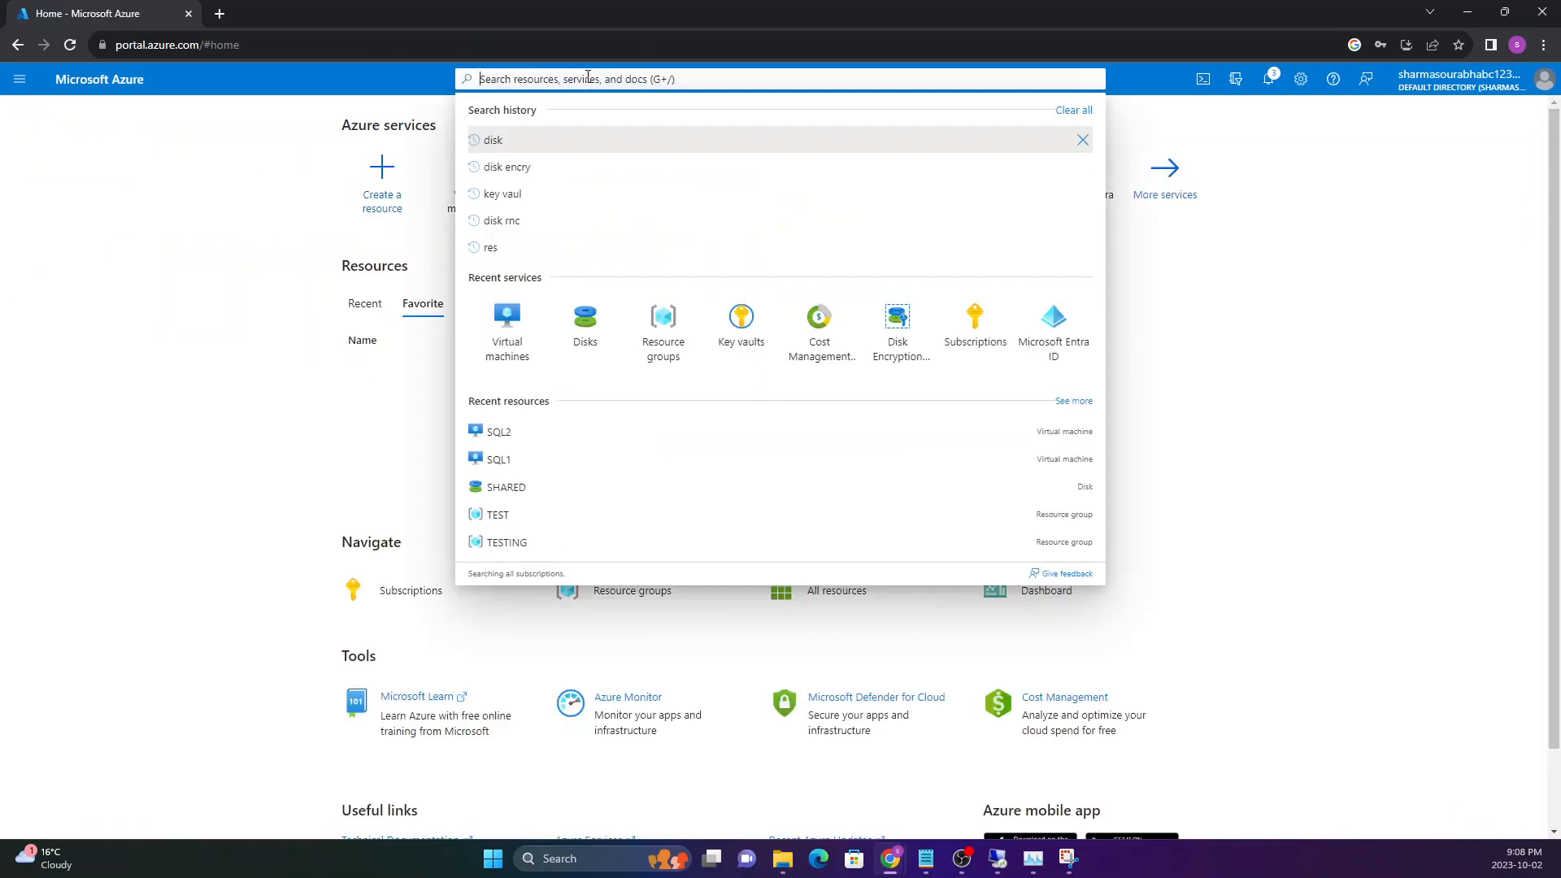
text(disk)
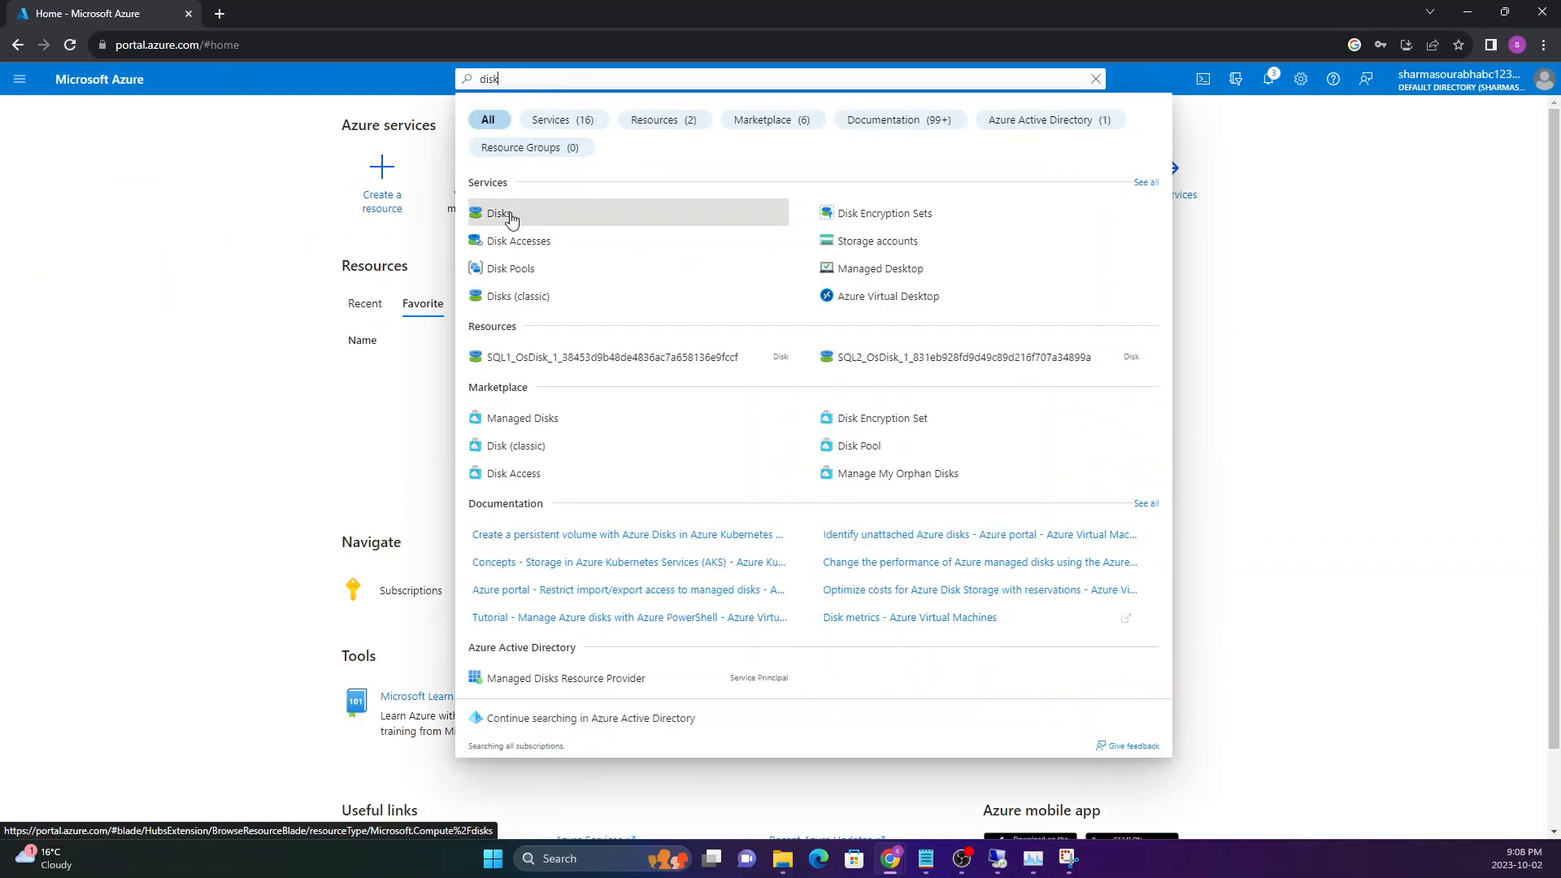
click(511, 216)
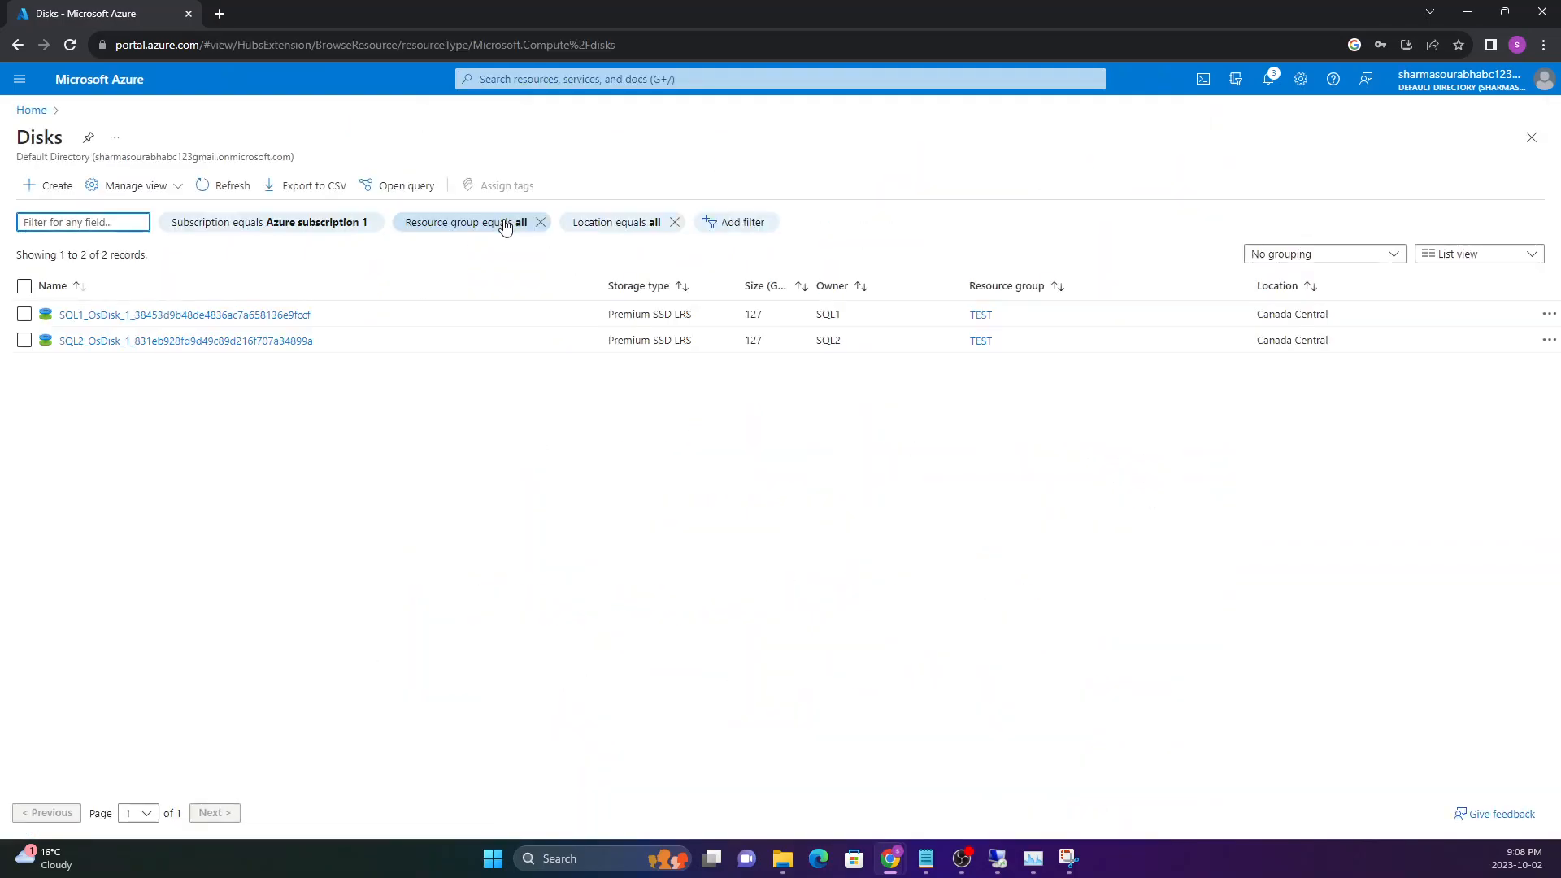
click(56, 222)
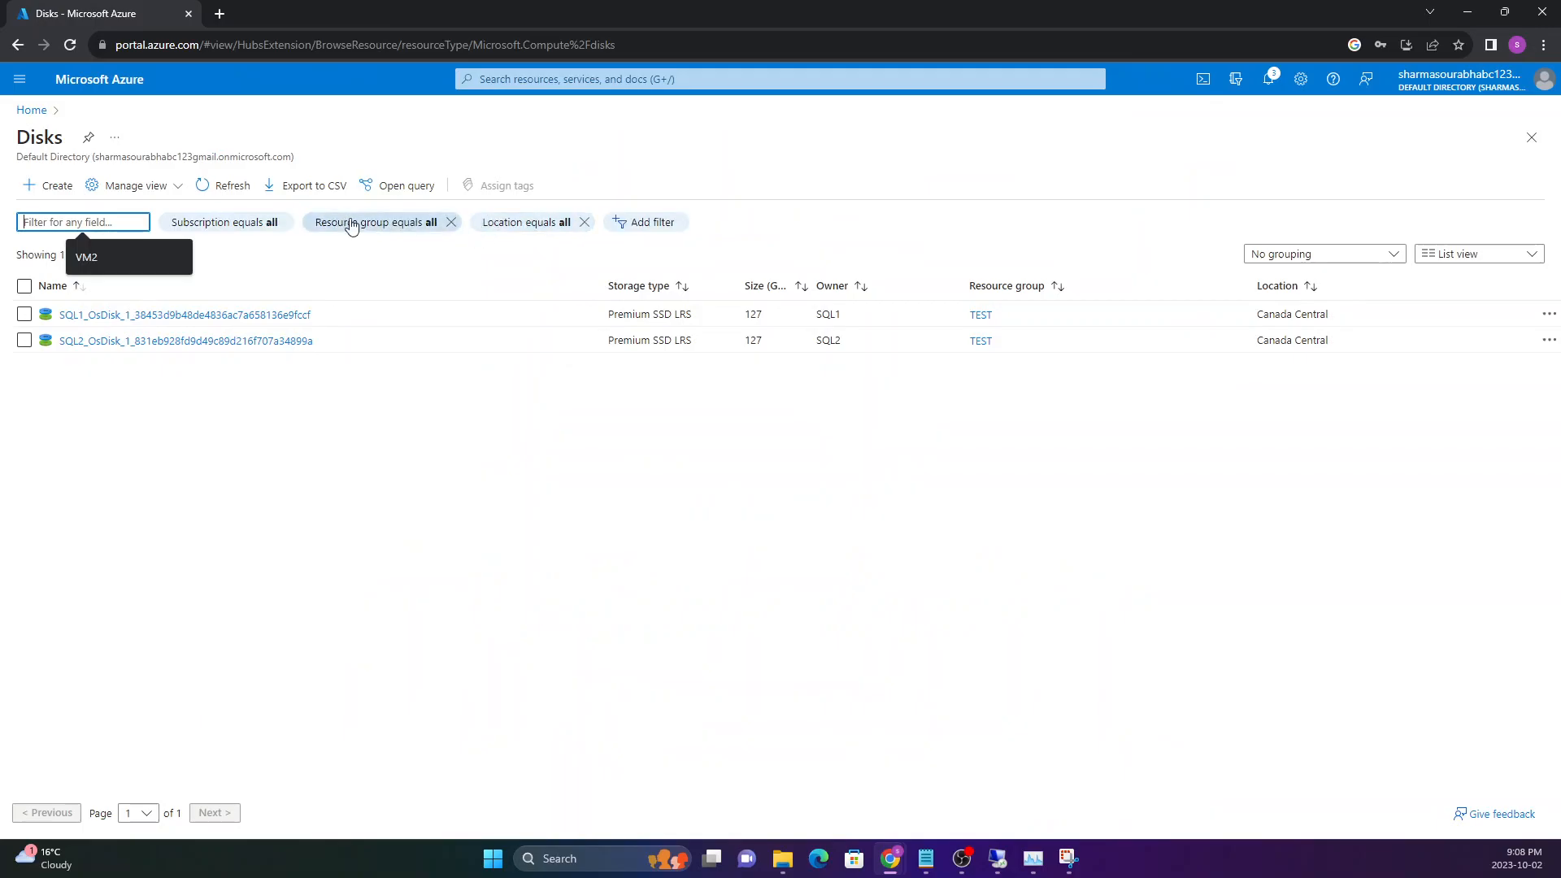
click(53, 188)
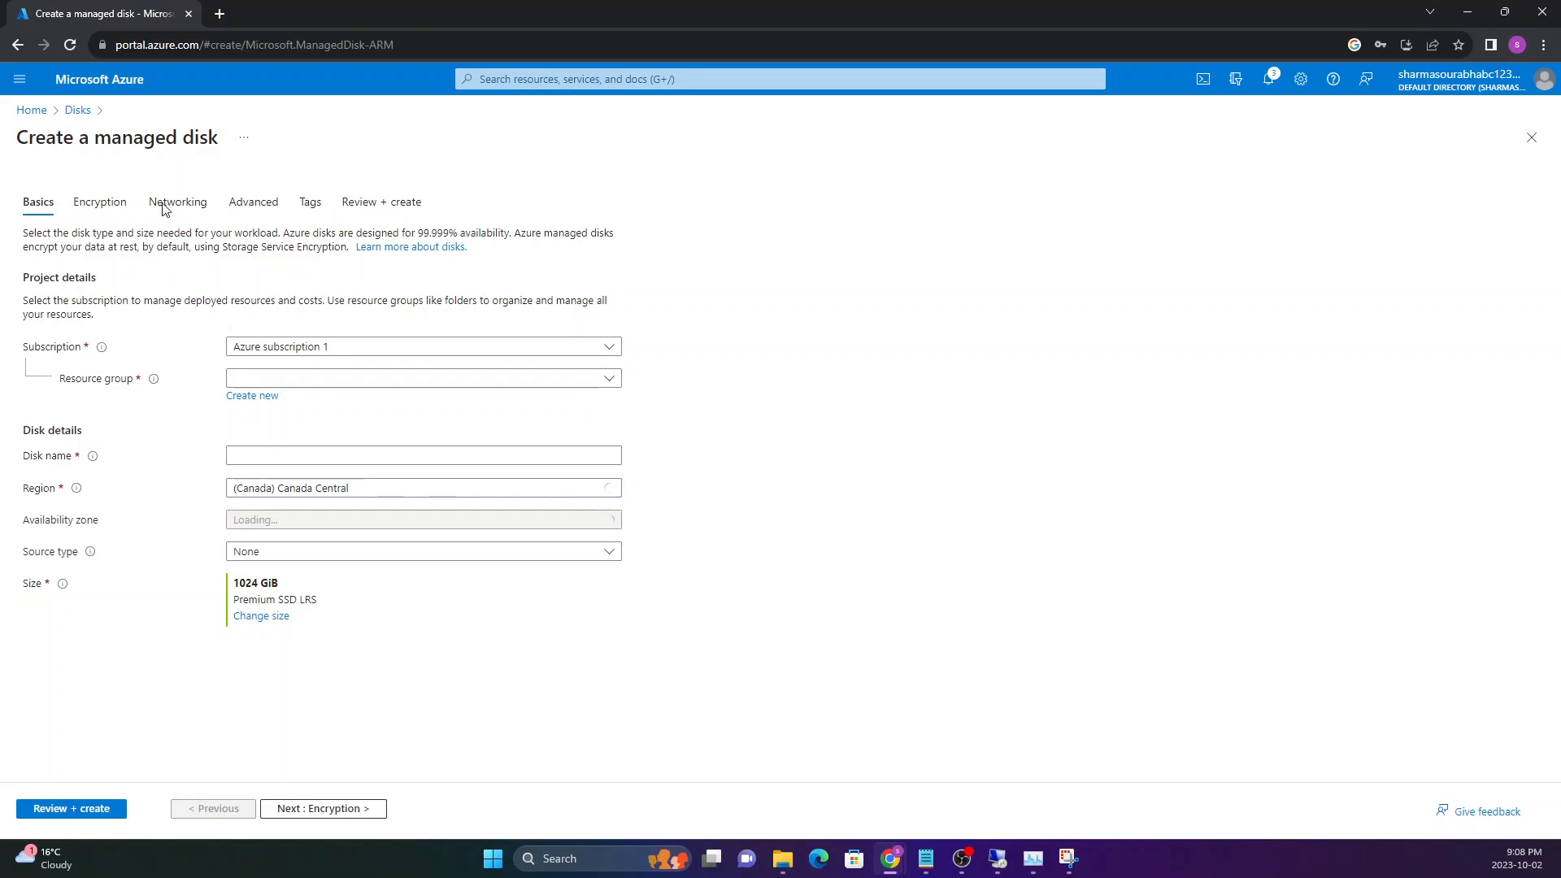
drag(18, 137, 219, 163)
click(218, 171)
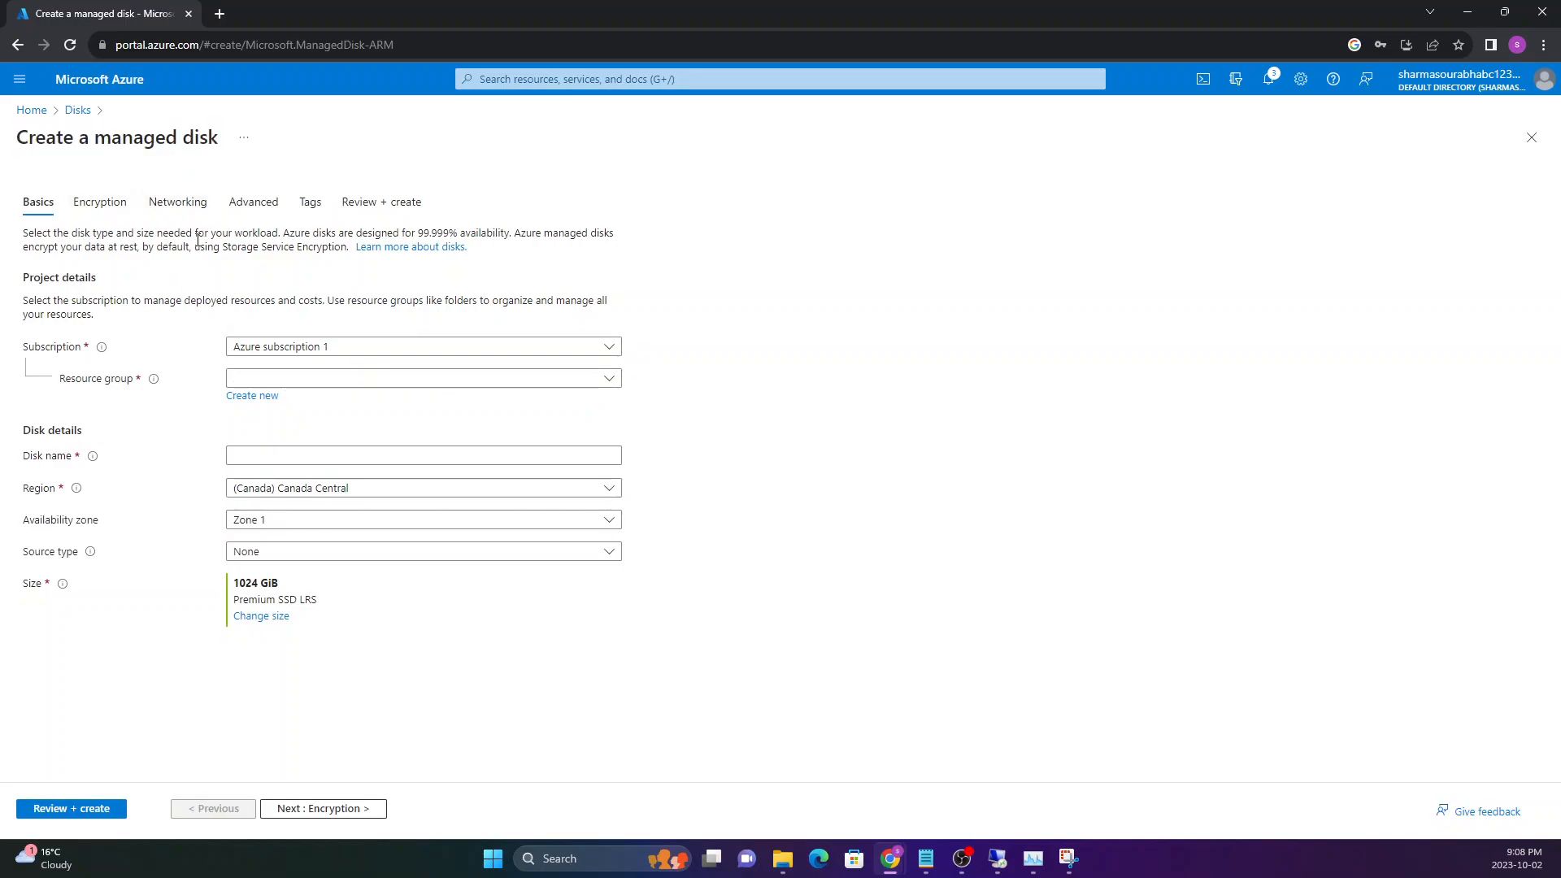
Assign the new disk to resource group TEST, name it SHAREDDISK, and set its availability zone to No infrastructure redundancy required.
click(267, 378)
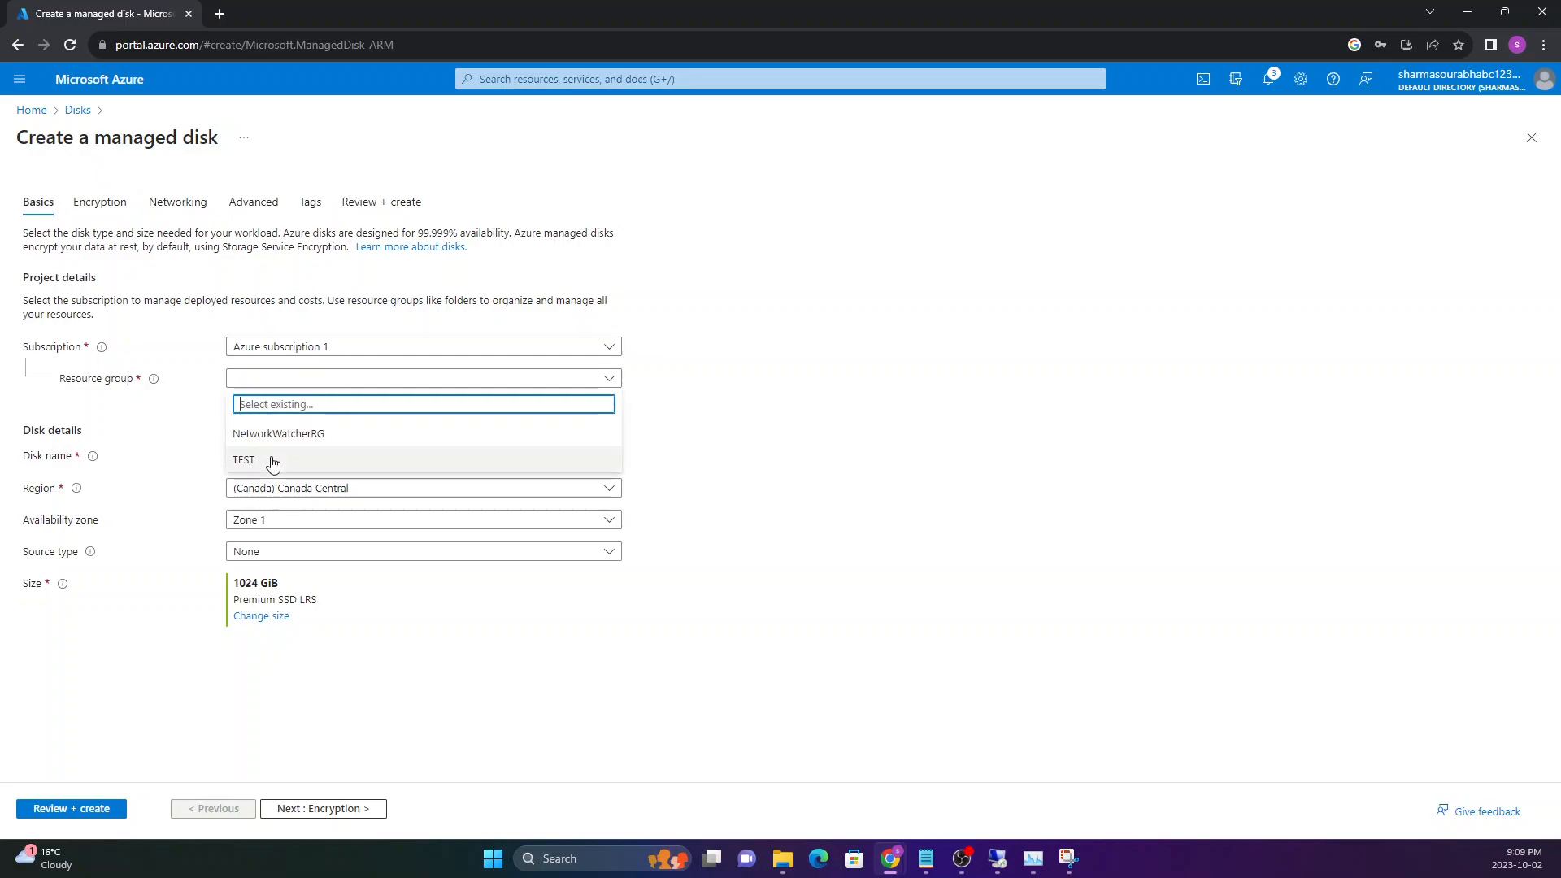
click(272, 462)
click(273, 452)
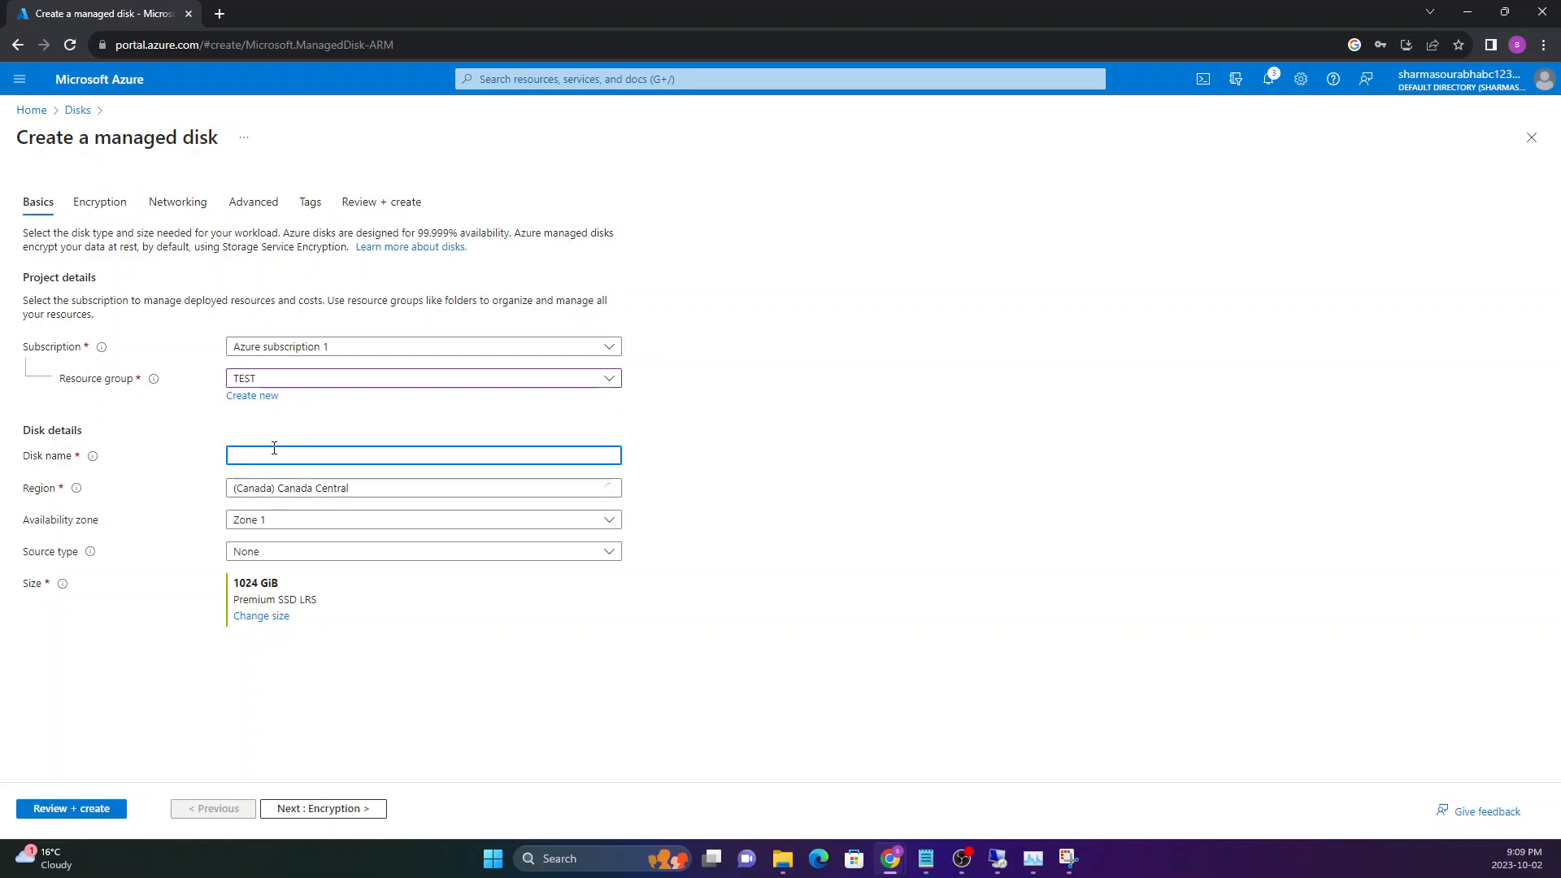
text(SHAREDDISK)
click(271, 520)
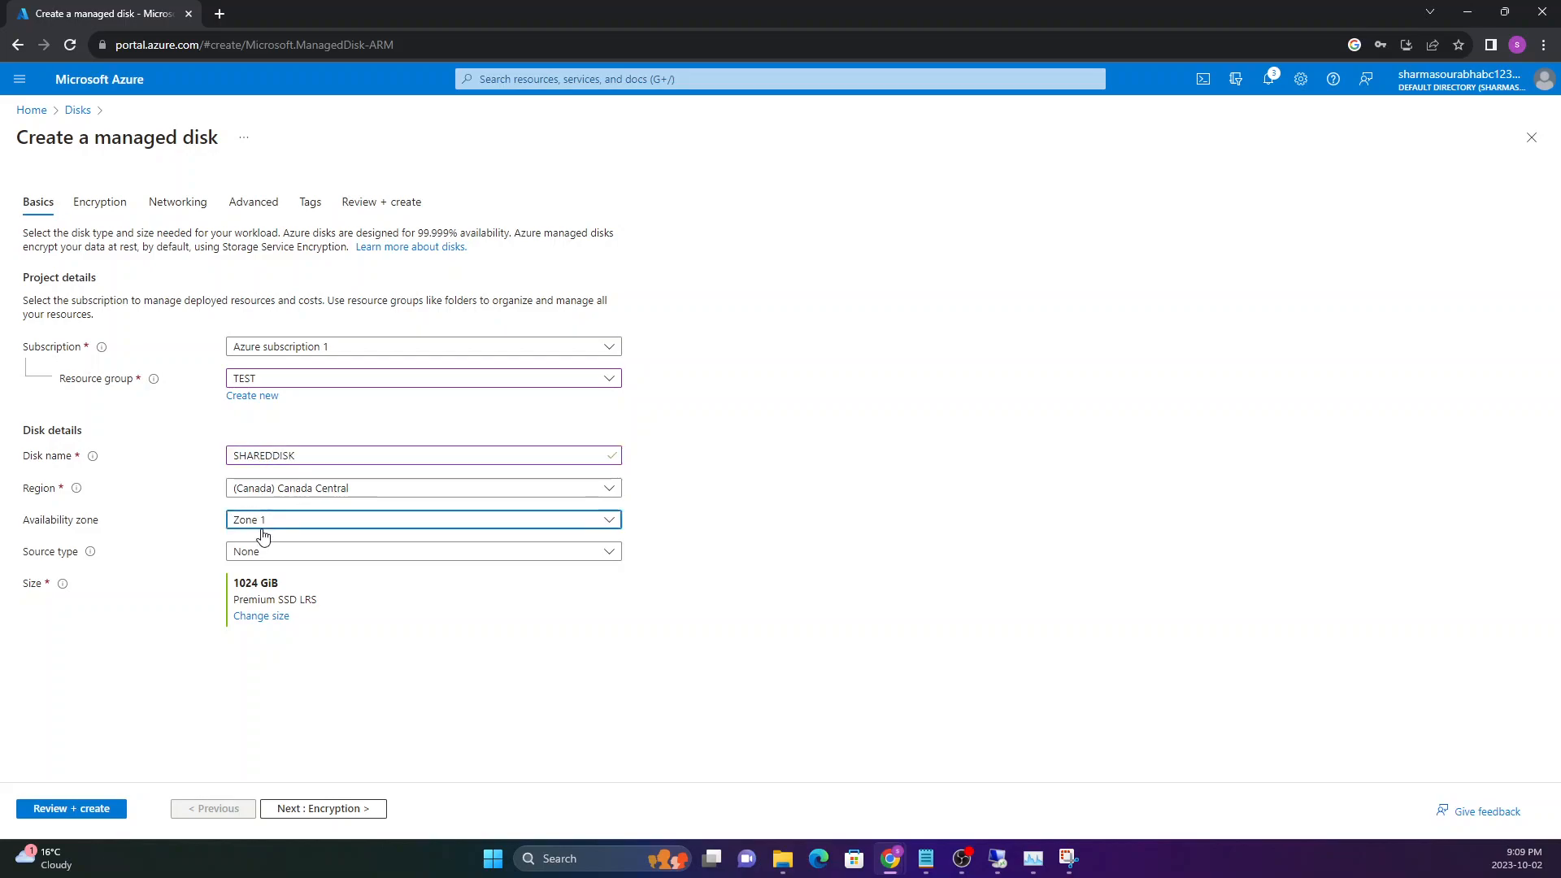
click(283, 545)
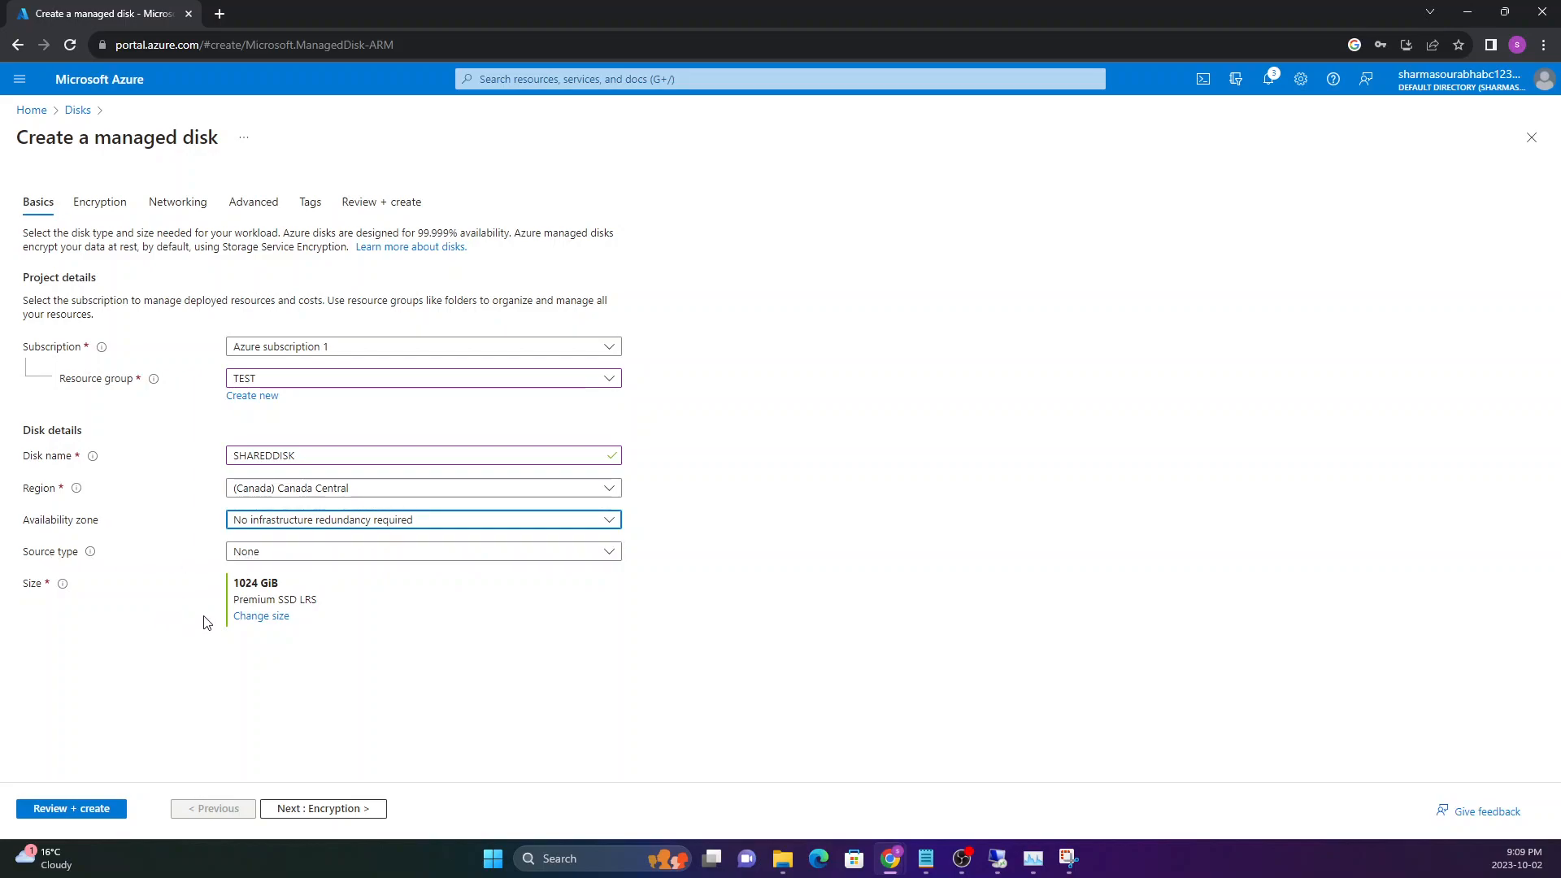
Open the size selection for the new disk and examine the Max Shares column.
drag(20, 584, 43, 588)
click(53, 606)
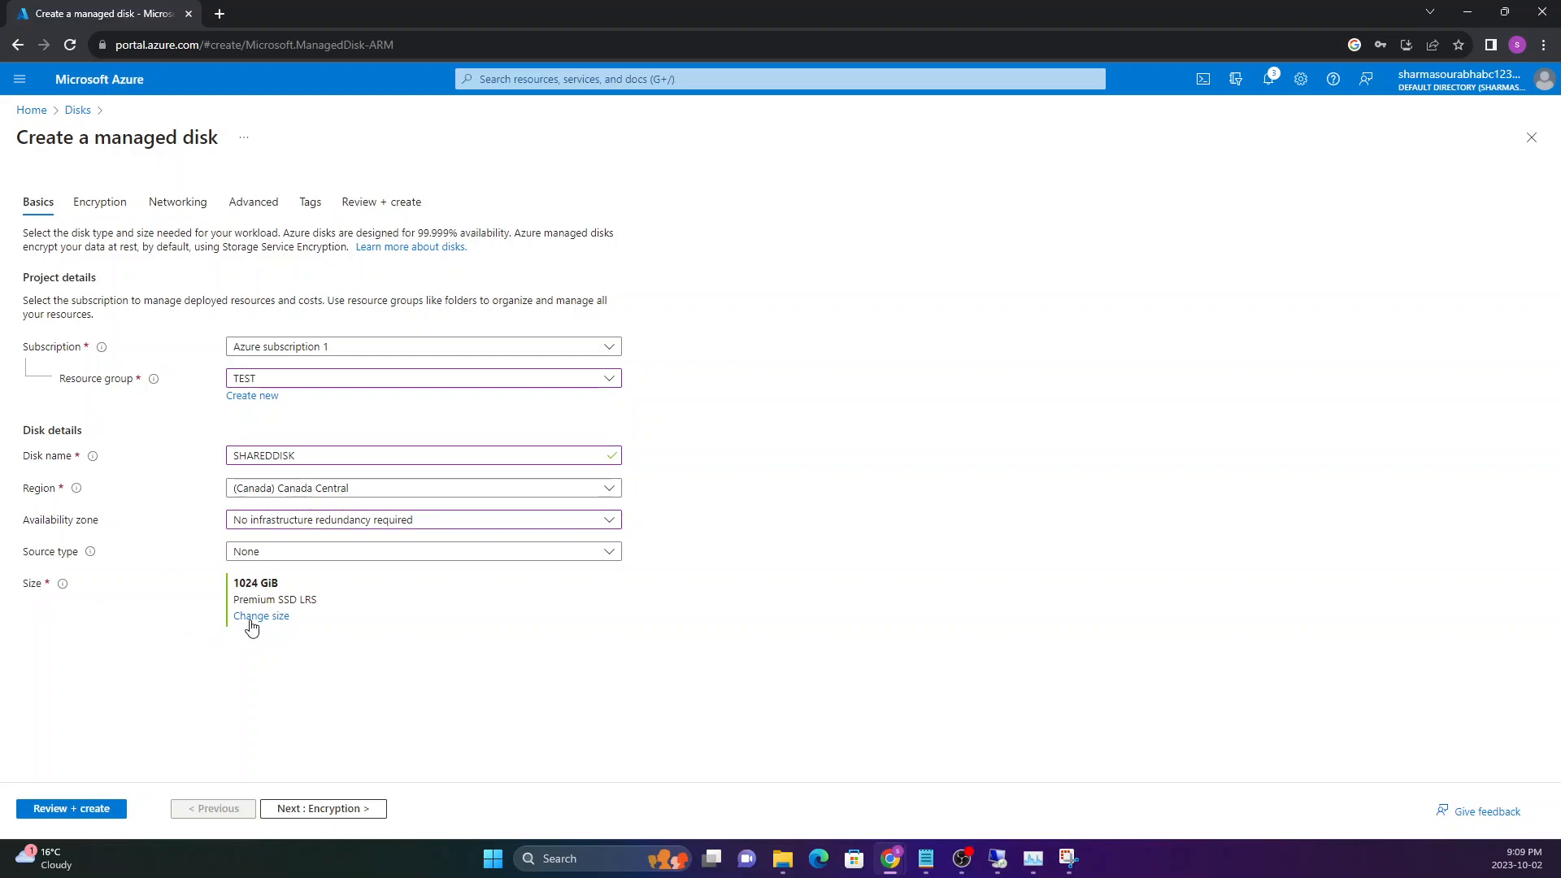
click(257, 621)
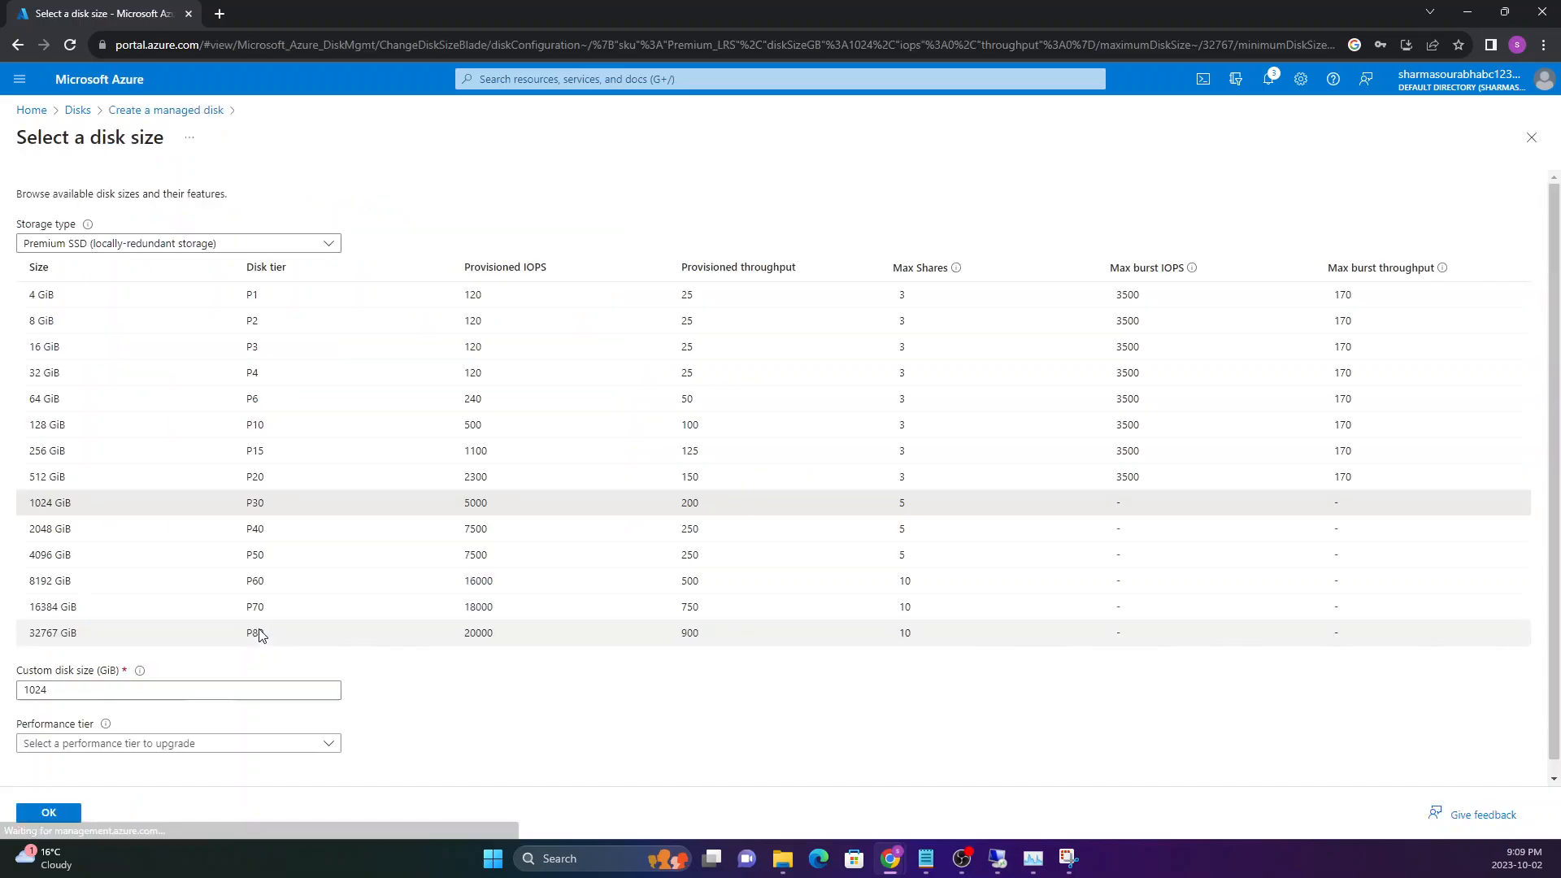
mouse_move(948, 273)
drag(888, 268, 881, 299)
click(890, 270)
click(928, 270)
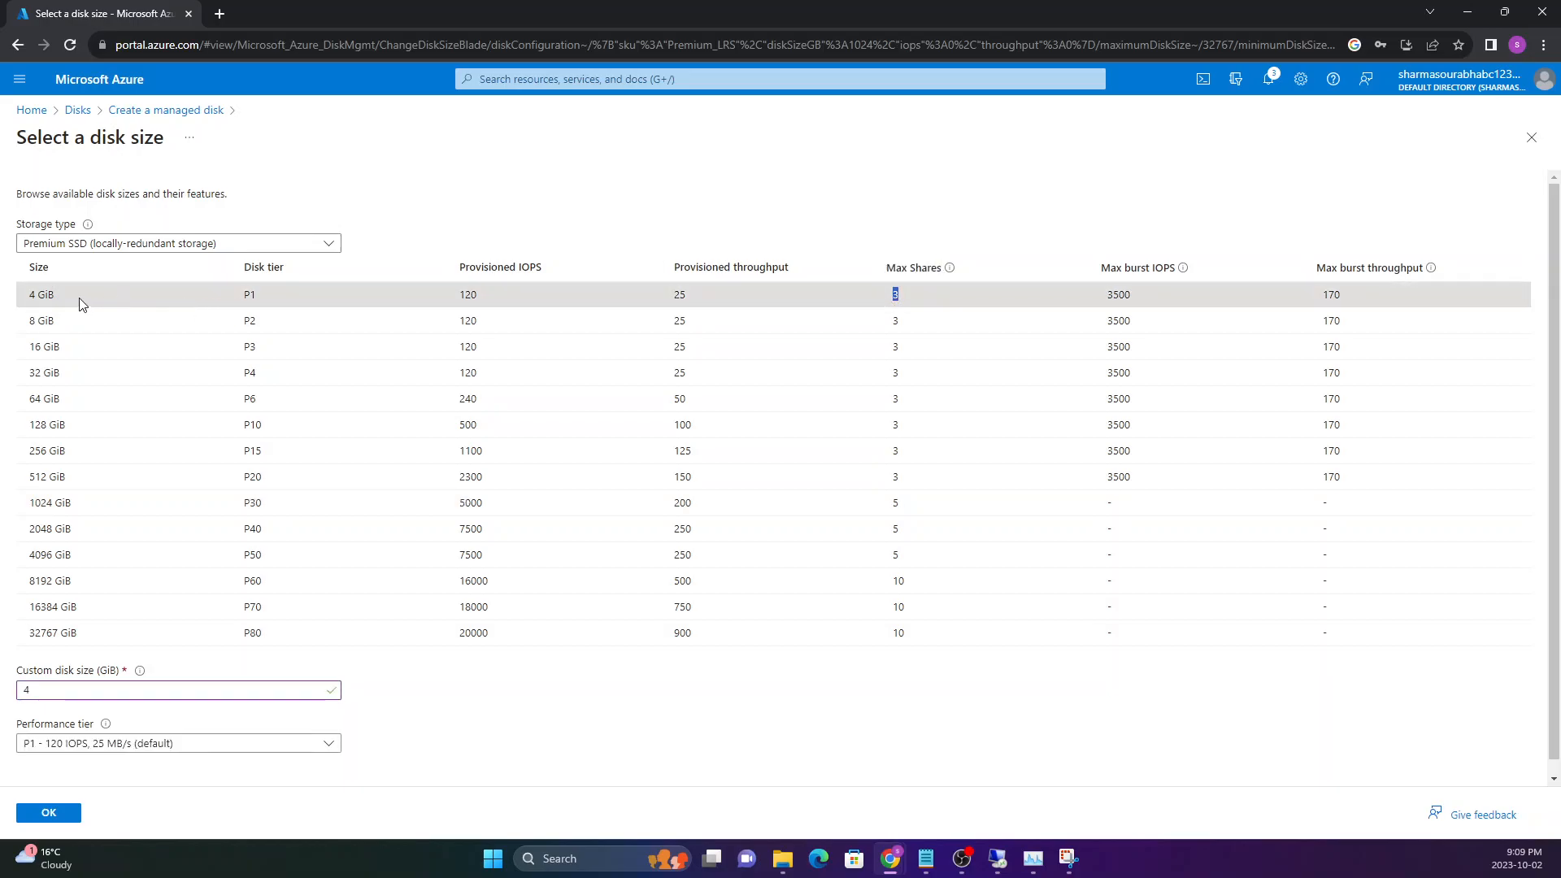
Compare the maximum shares offered by the 4 GiB and 1024 GiB Premium SSD sizes.
click(40, 297)
drag(24, 298, 60, 301)
drag(886, 298, 903, 301)
click(140, 306)
drag(884, 297, 910, 300)
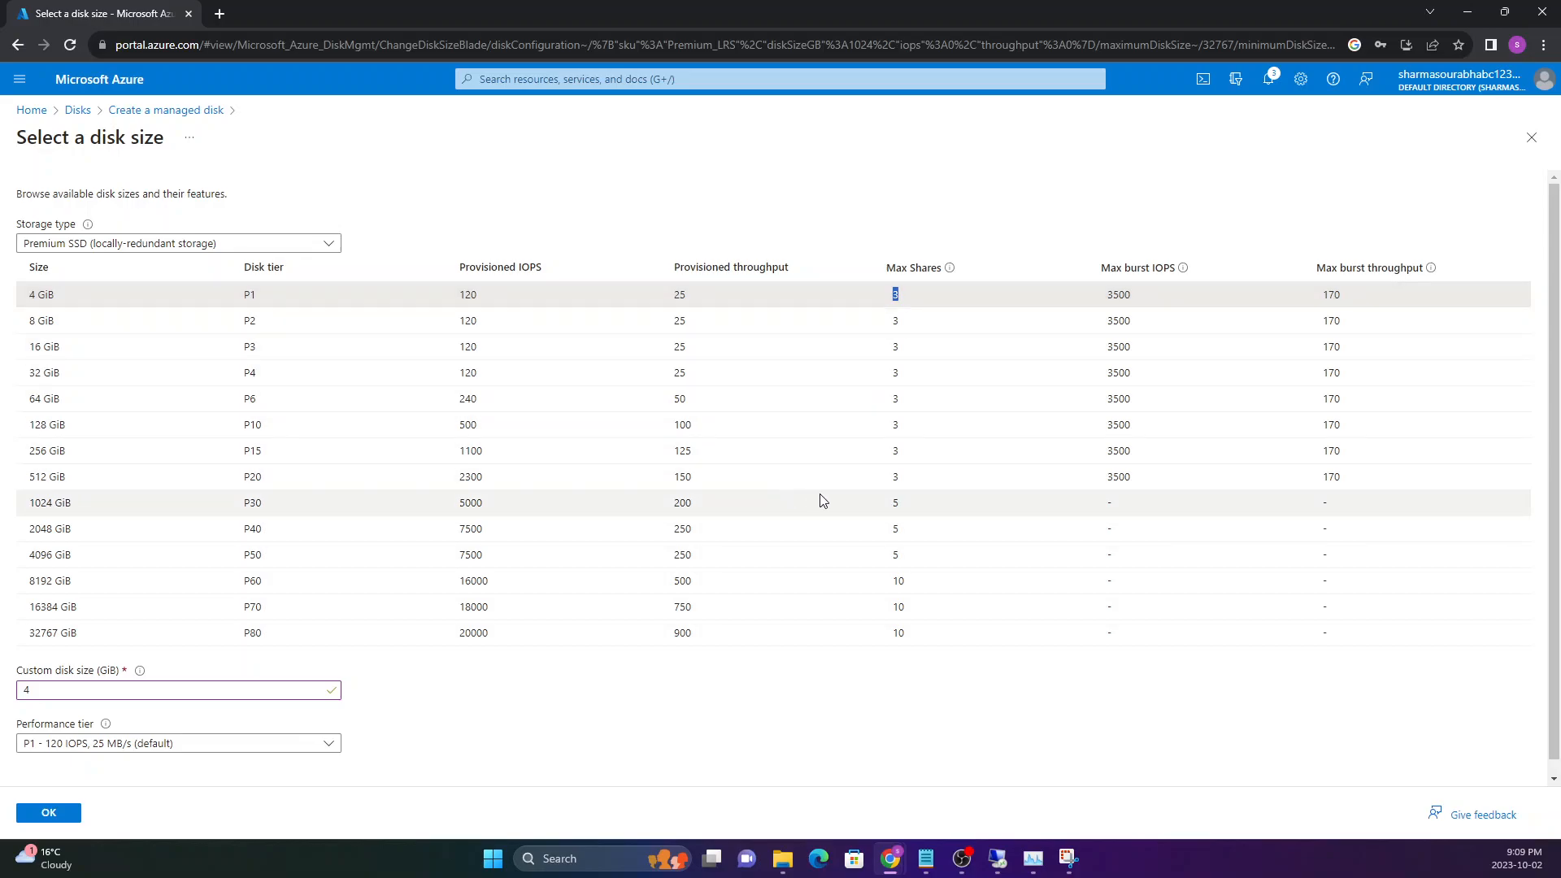
click(911, 507)
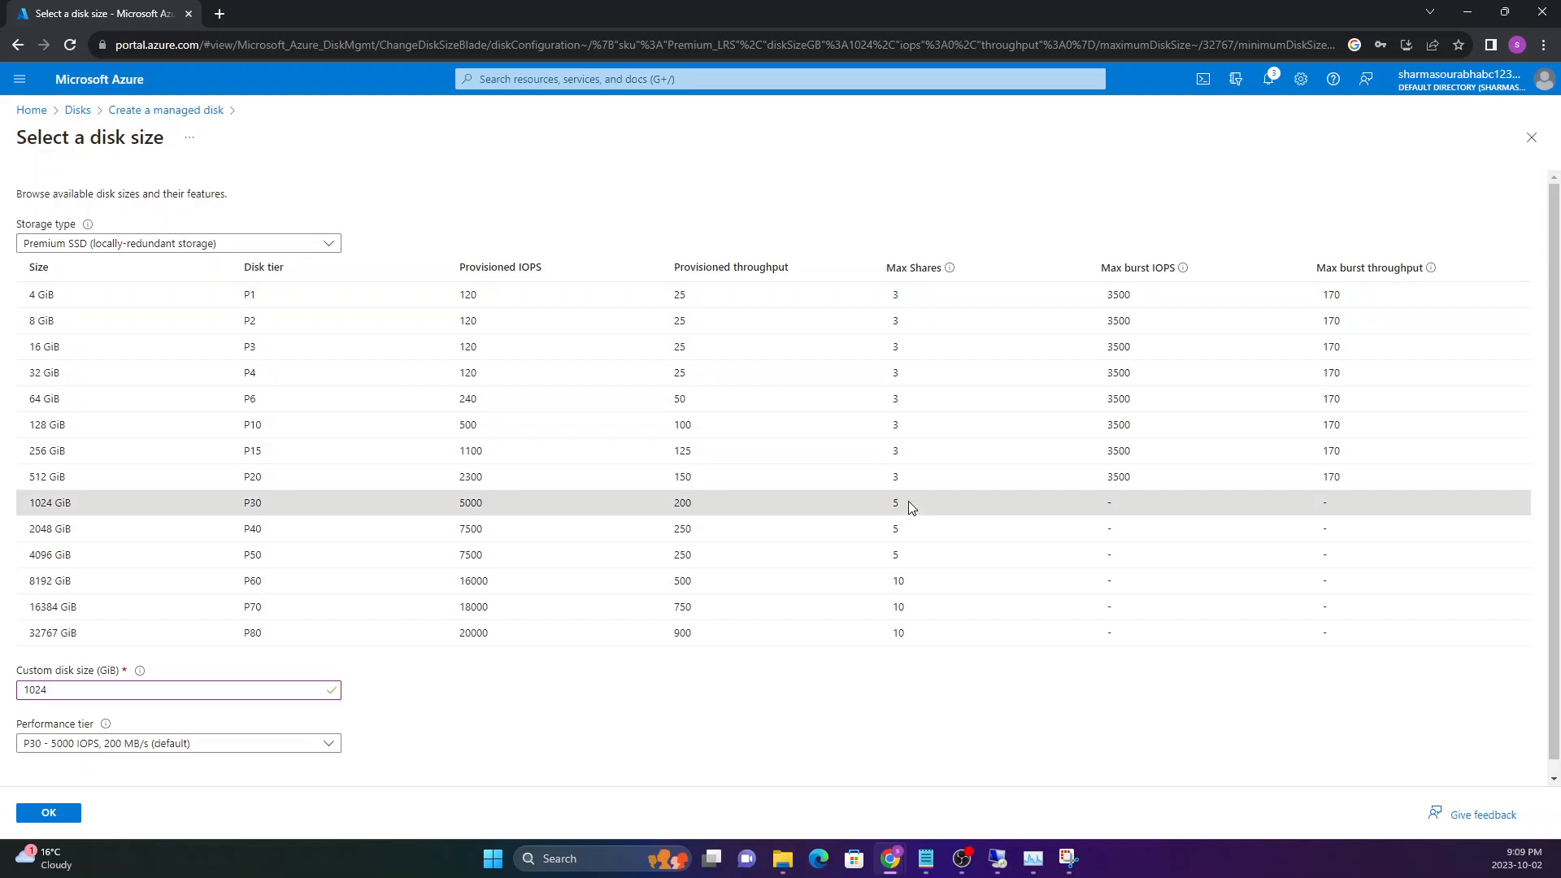
drag(794, 506, 267, 502)
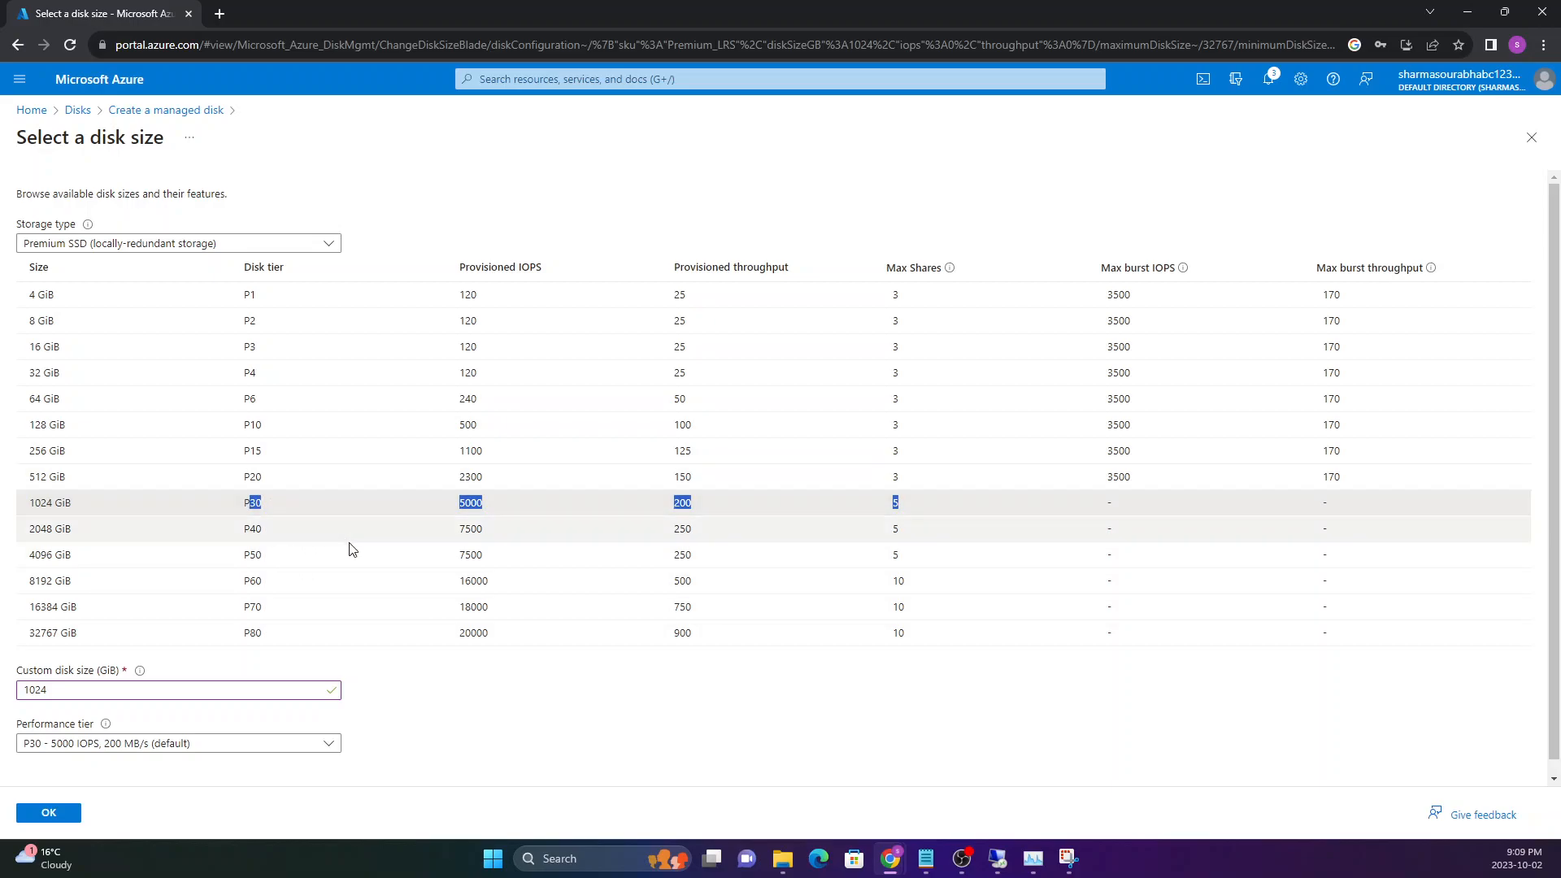
Set the new disk's size to 8 GiB (tier P2) after reviewing the Max Shares and Disk tier columns.
click(370, 299)
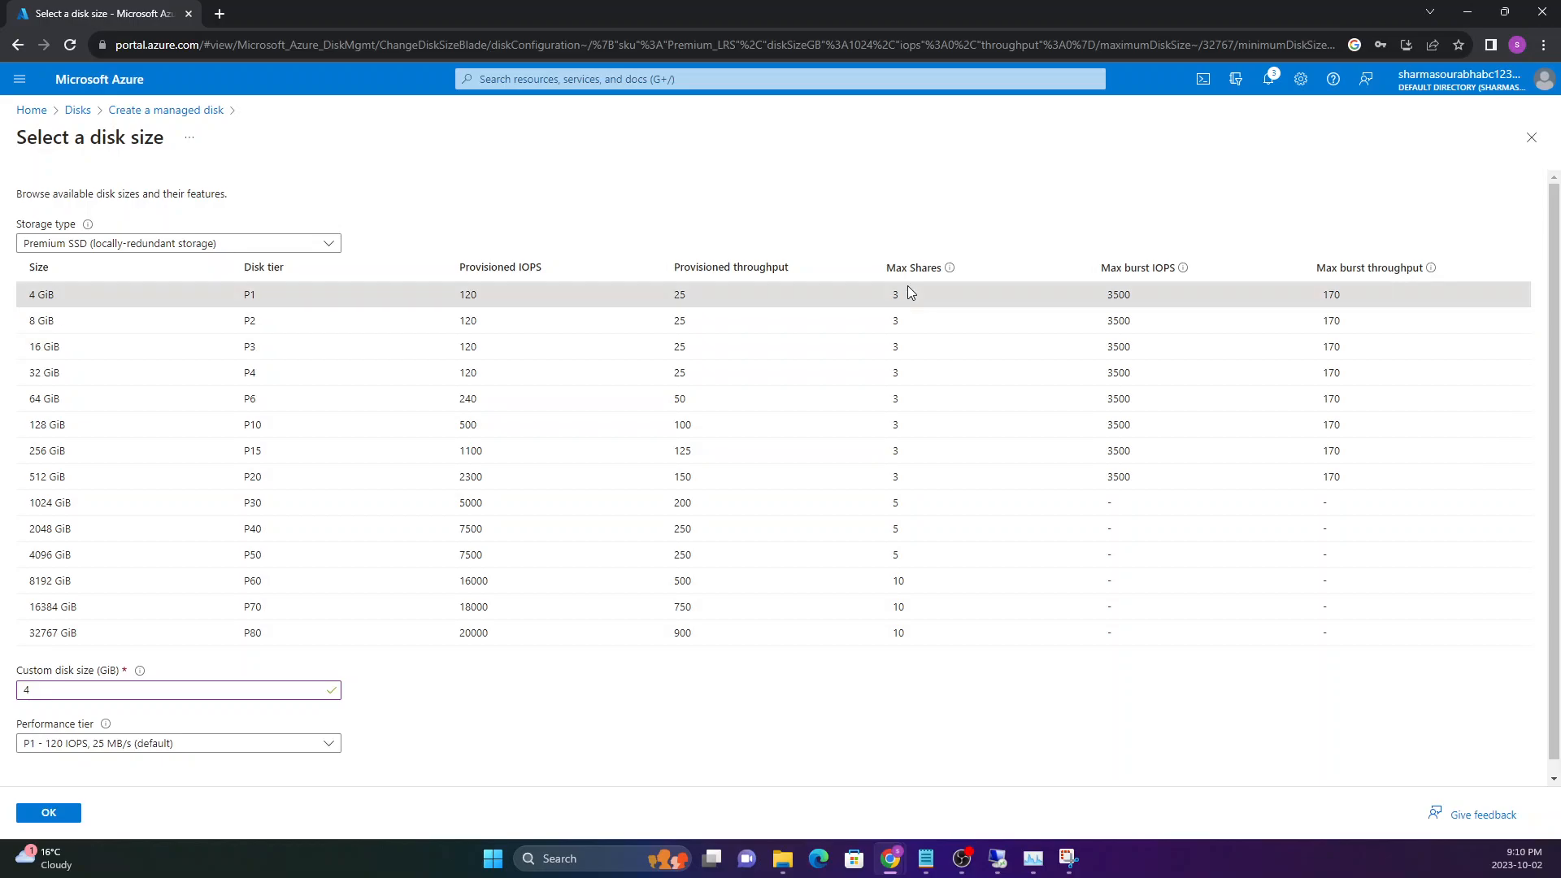
drag(887, 268, 927, 267)
double_click(263, 266)
click(263, 267)
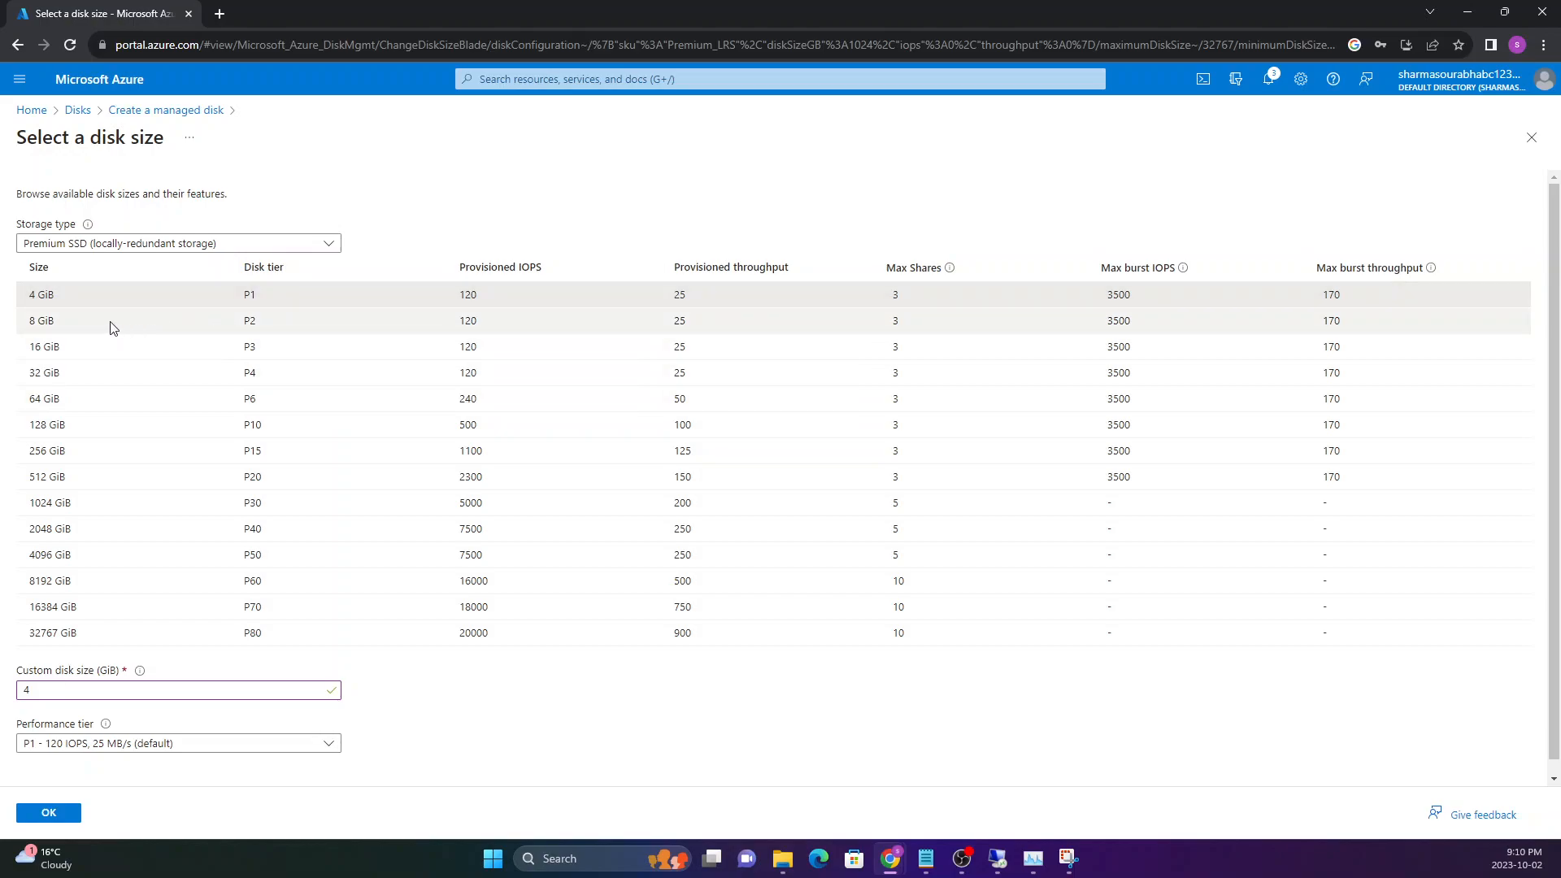
click(54, 322)
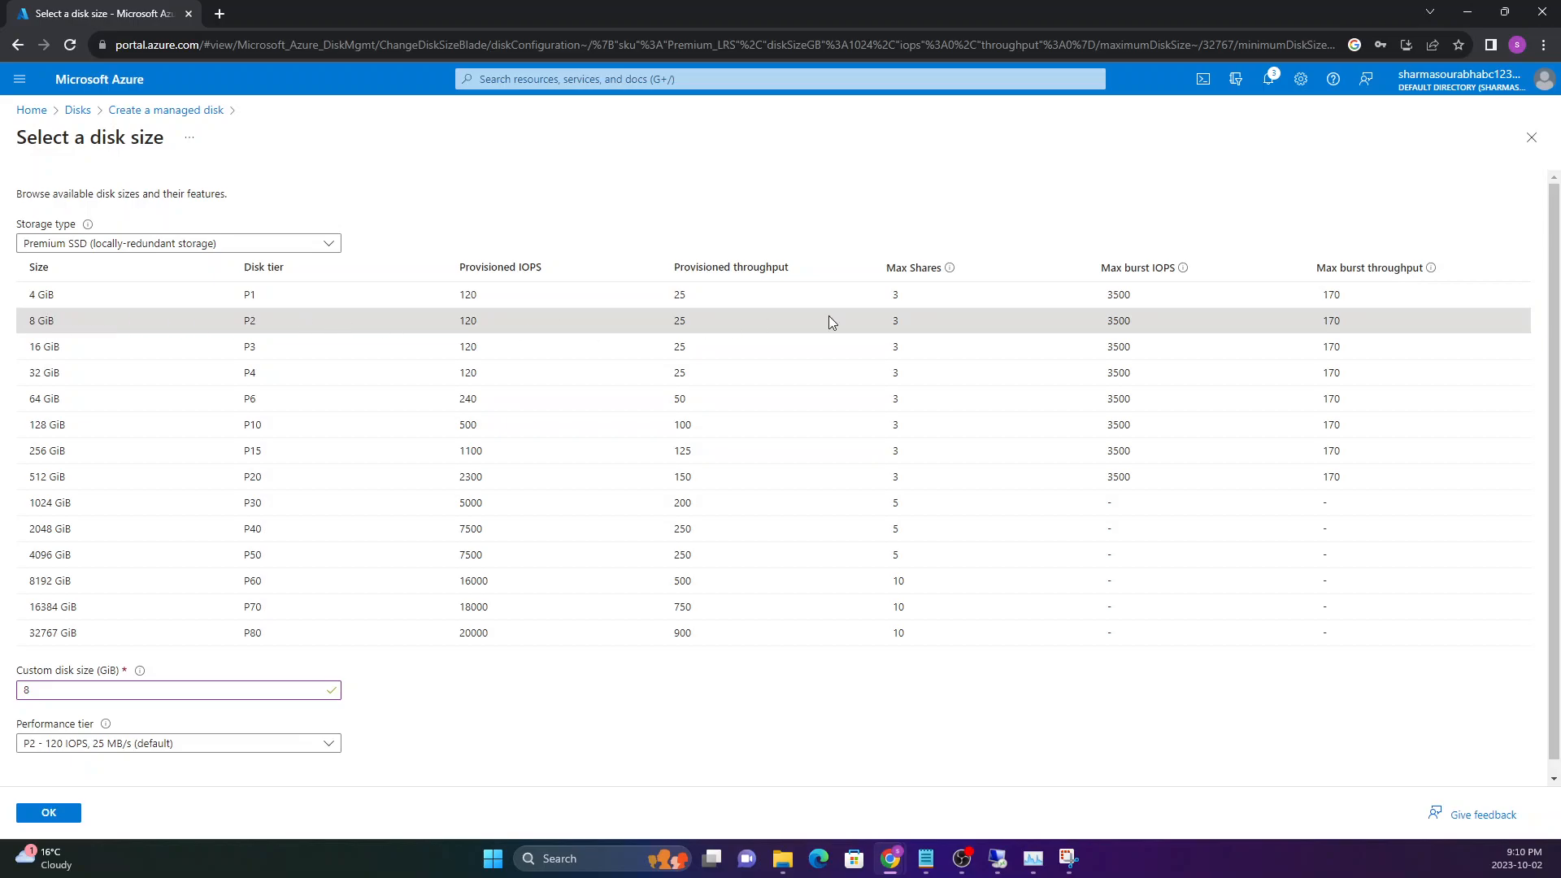
click(52, 813)
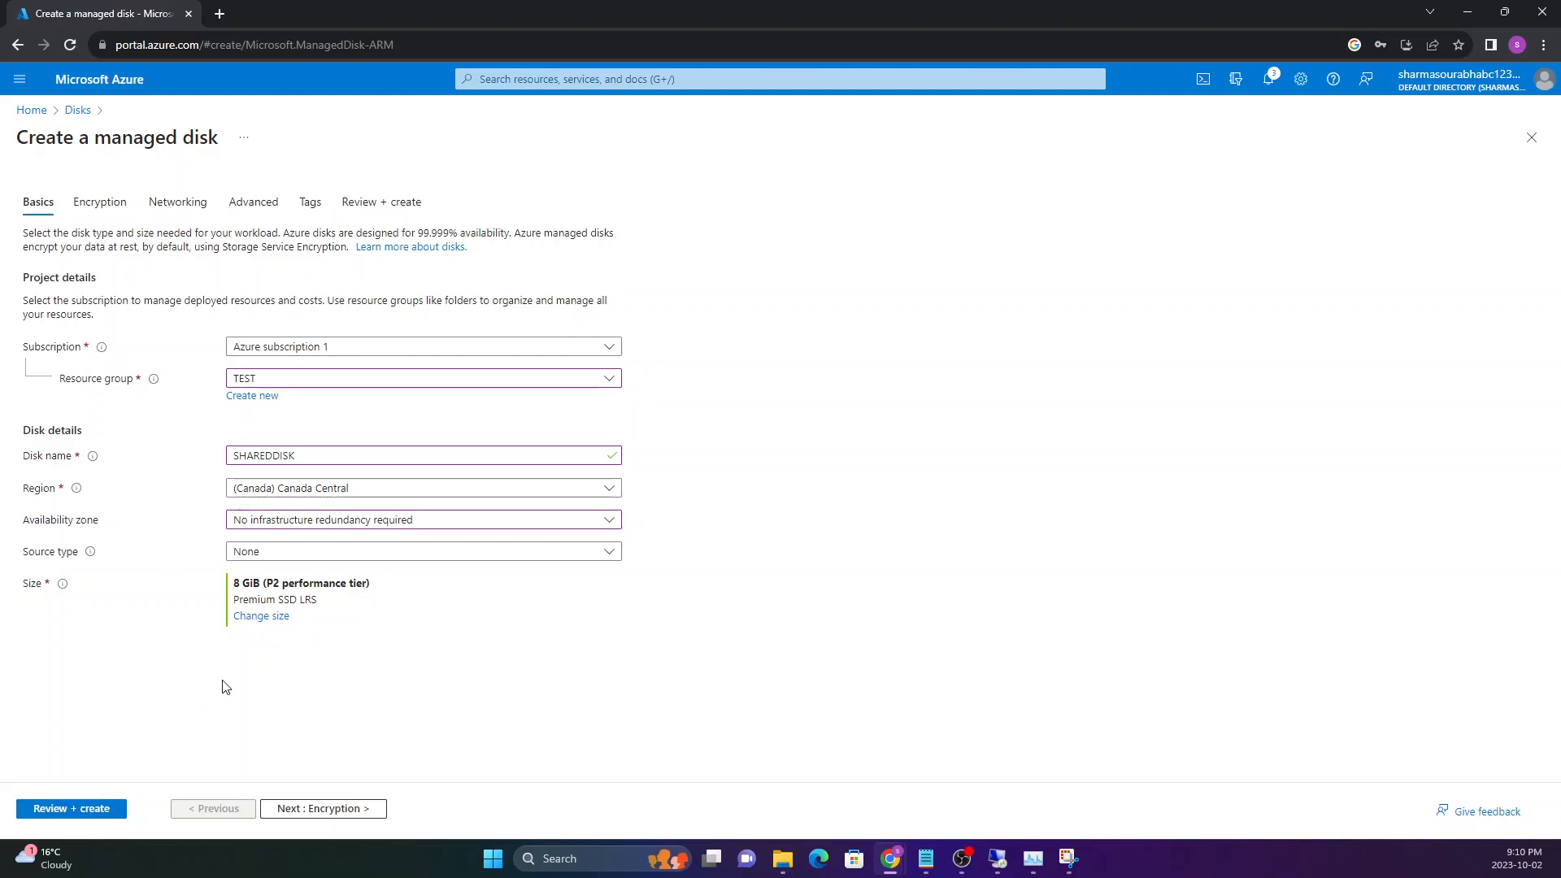
Review the key management options in the new disk's encryption settings, keeping Platform-managed key.
click(310, 809)
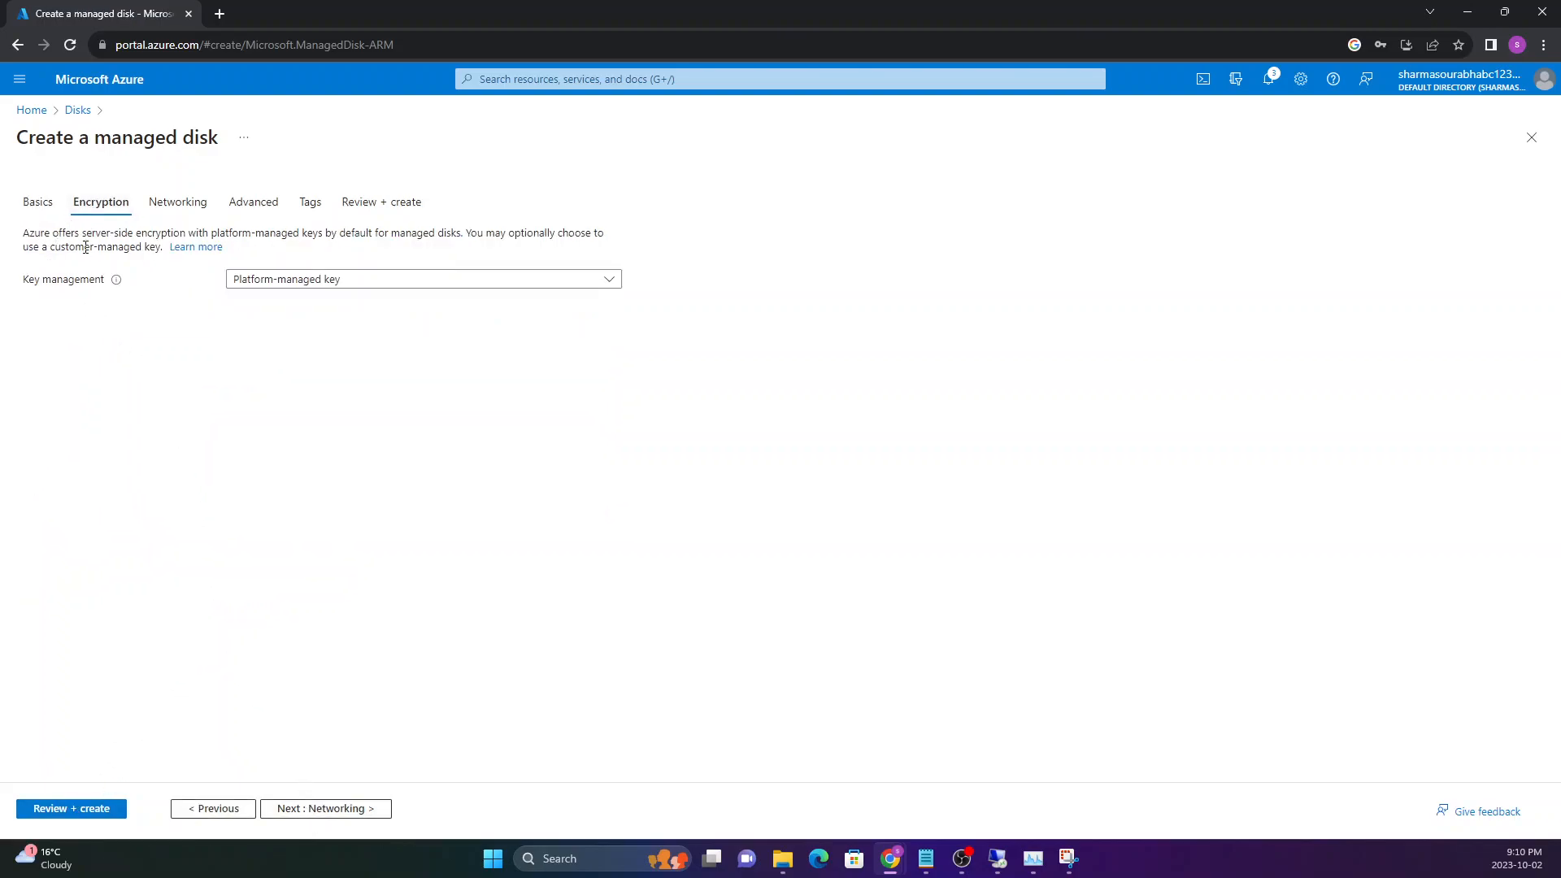
click(291, 286)
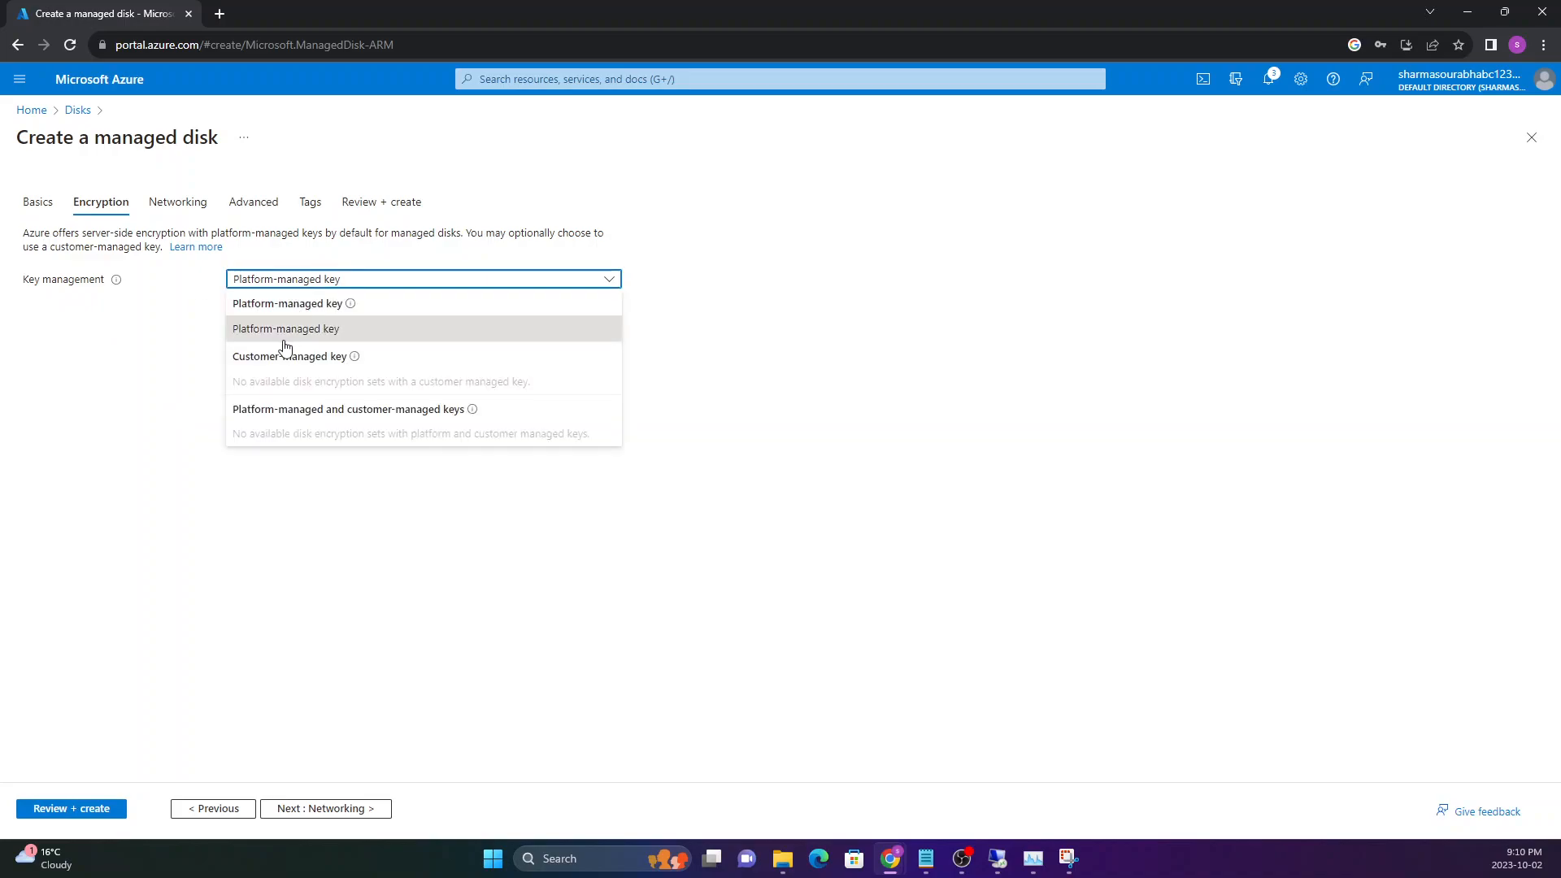
drag(93, 141, 175, 138)
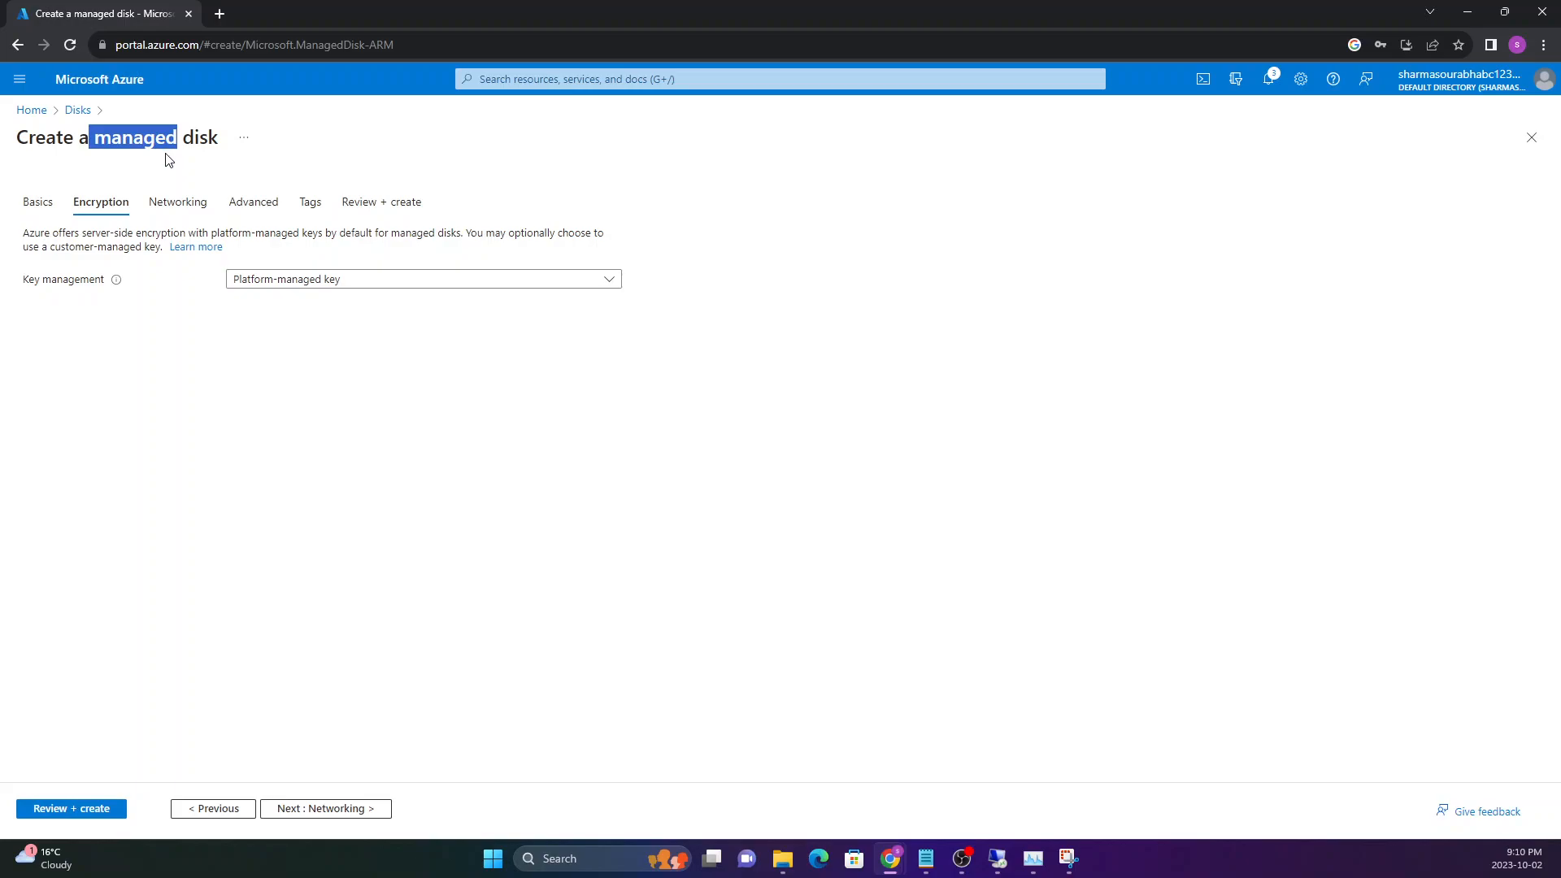
click(284, 282)
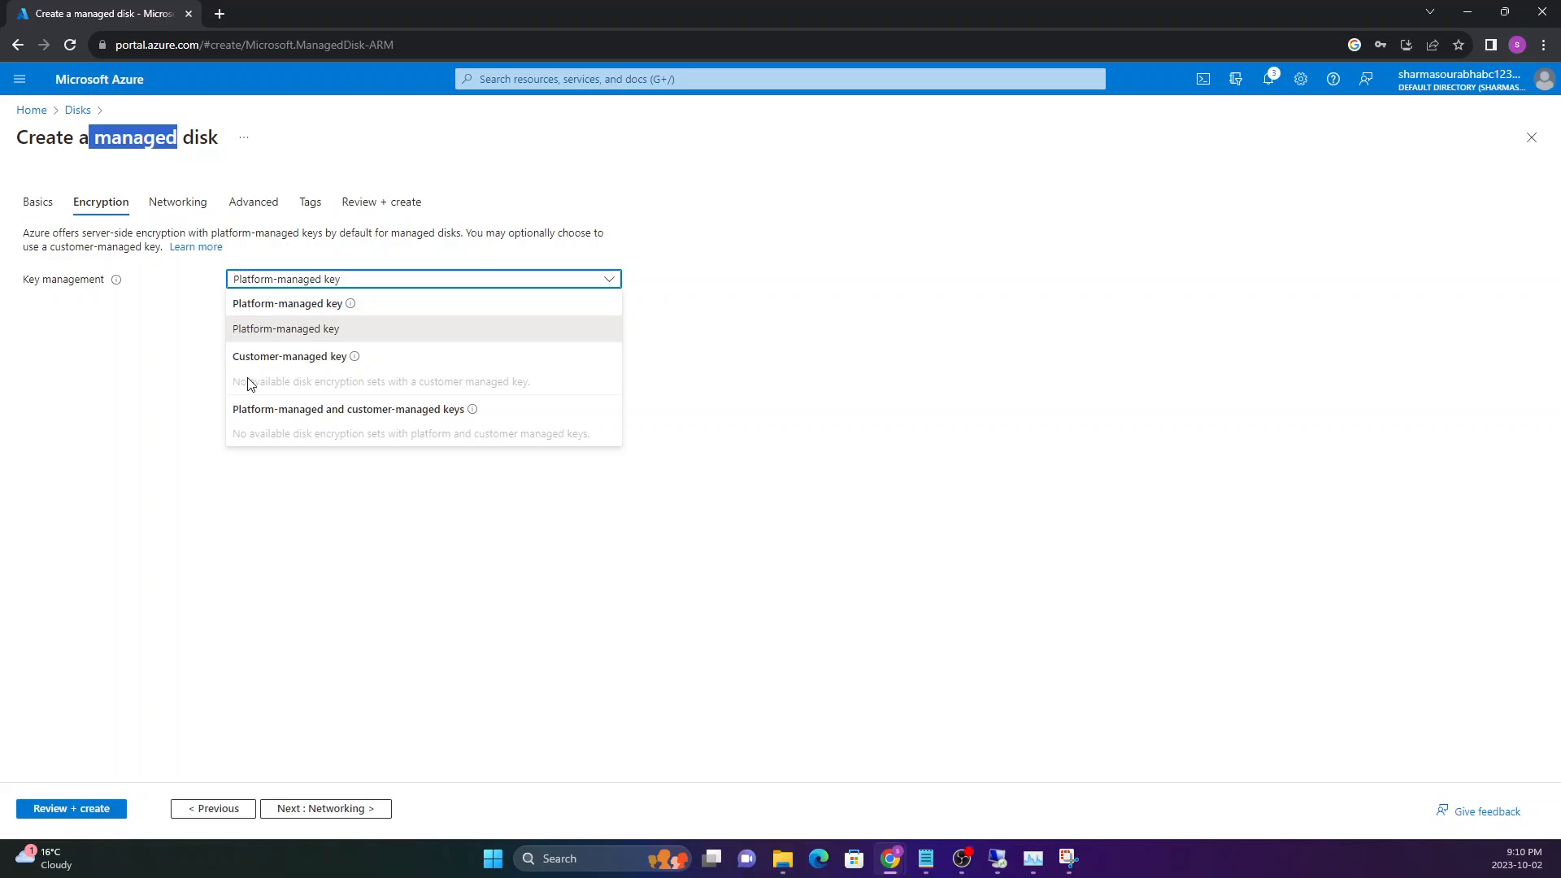
click(167, 518)
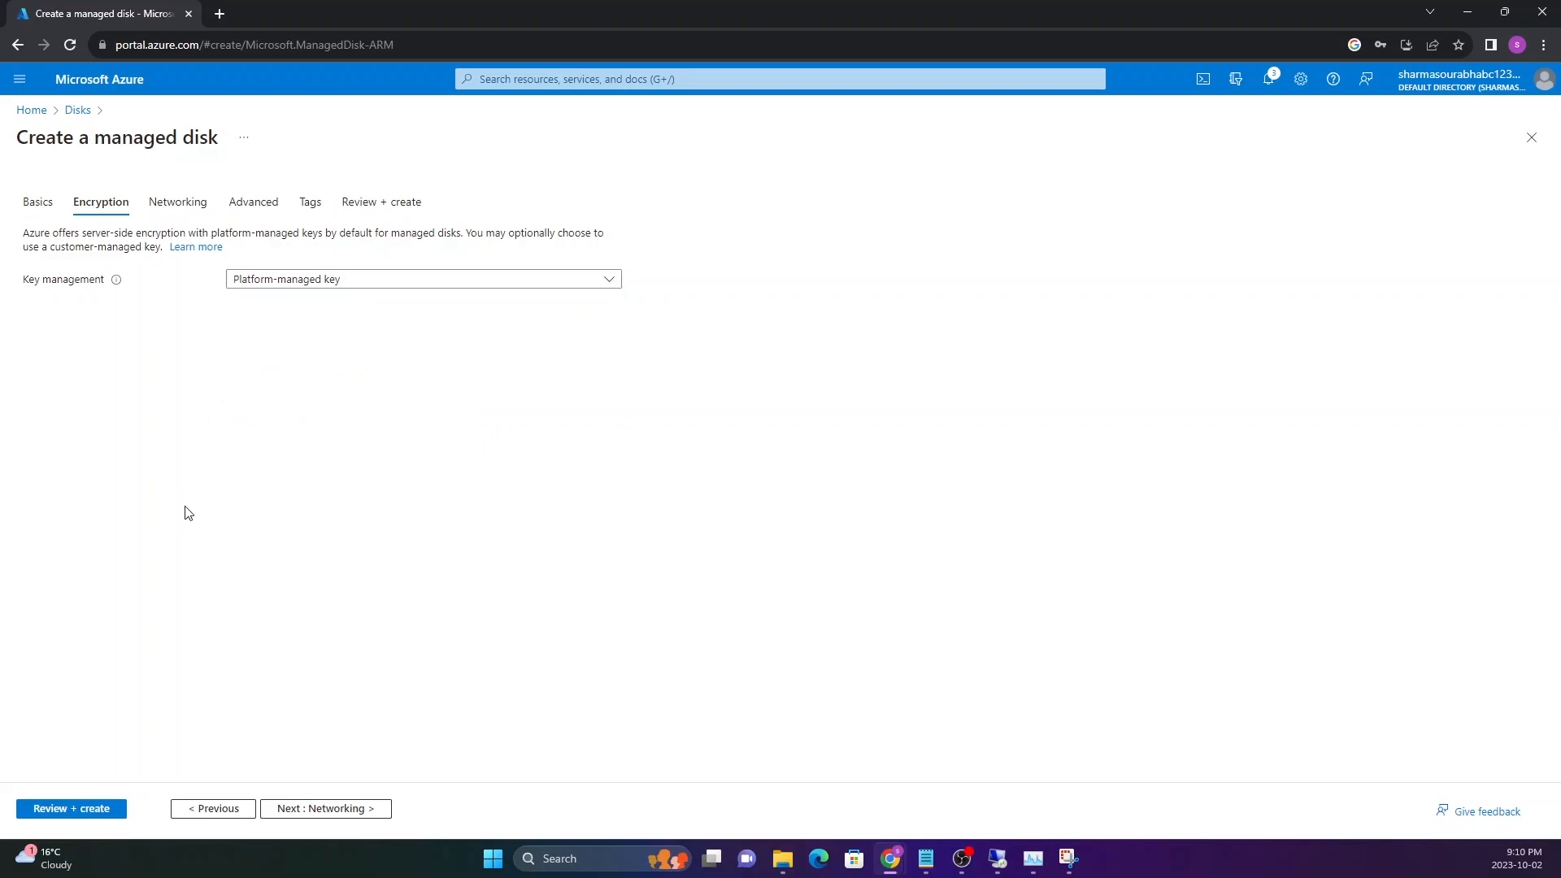
Keep public network access from all networks and, in the advanced settings, enable shared disk with Max shares set to 2.
click(311, 808)
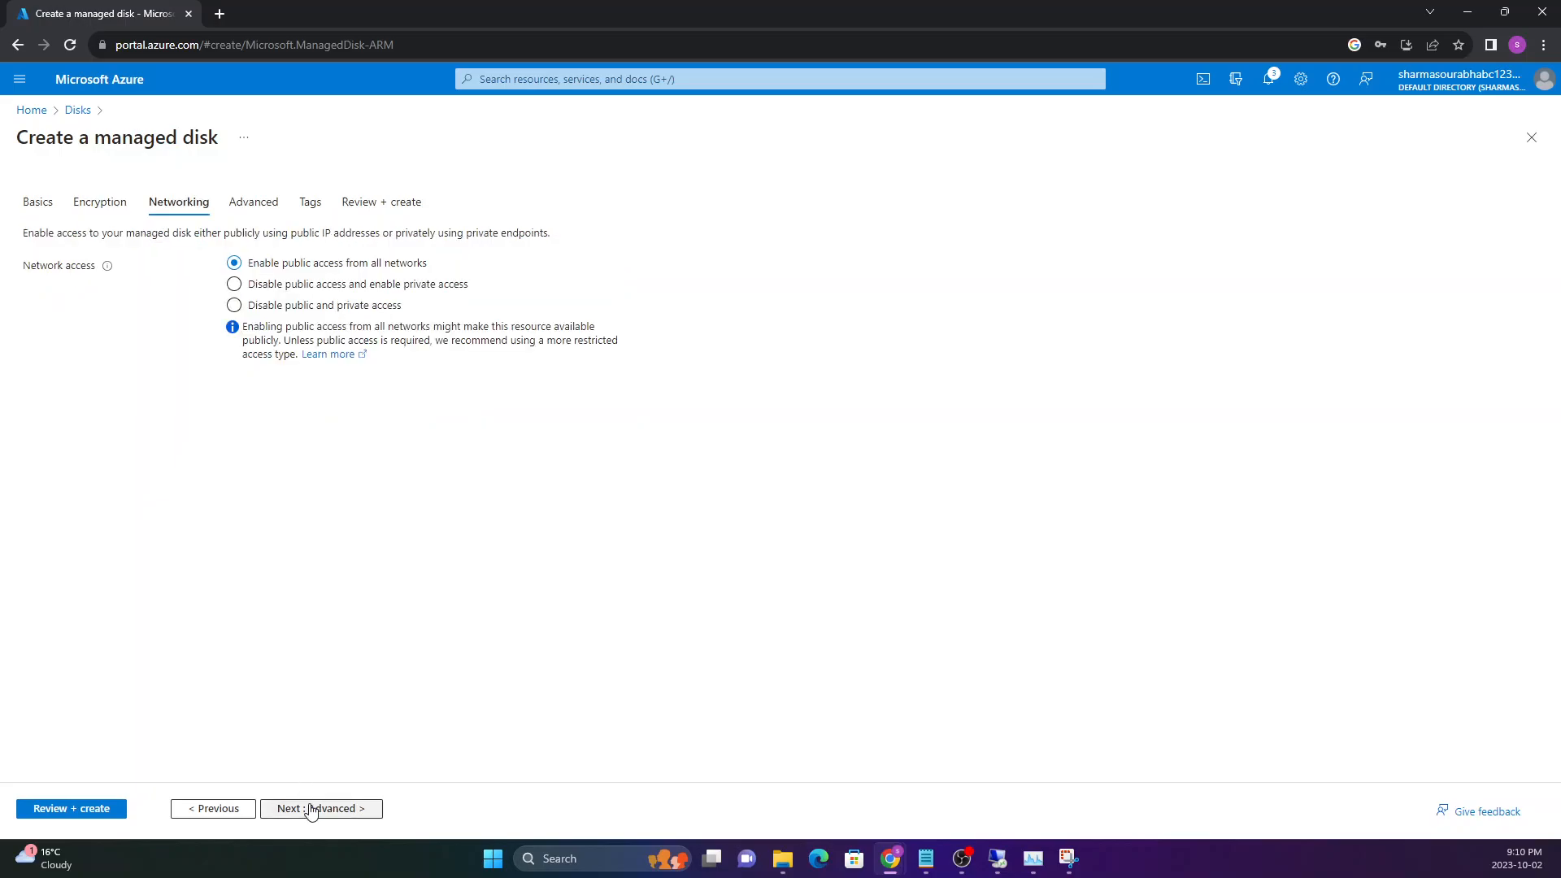
click(312, 808)
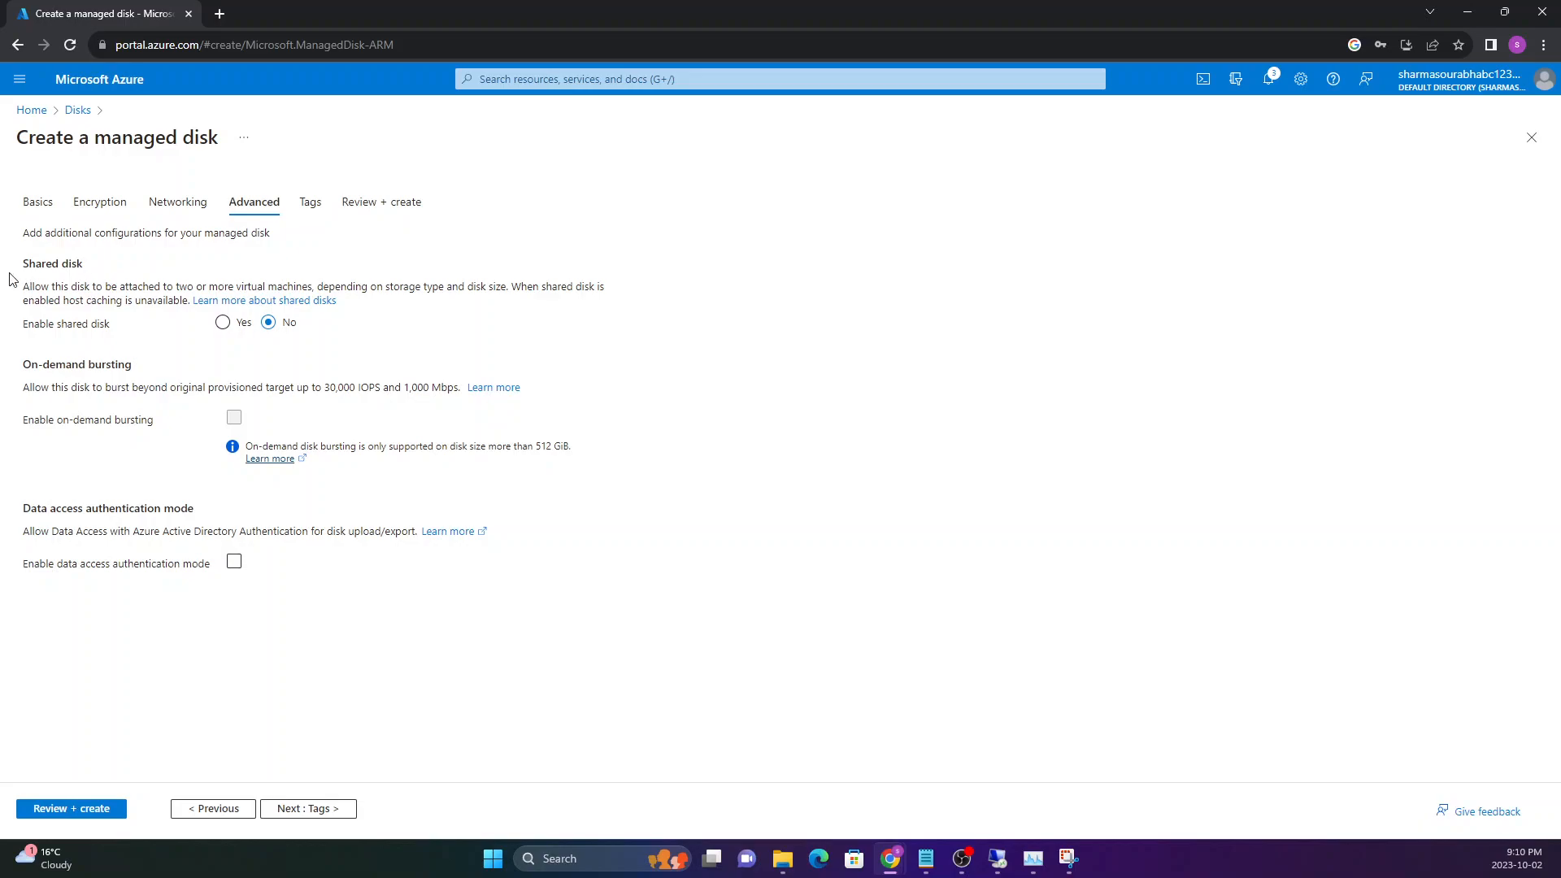
drag(16, 257, 114, 326)
click(117, 329)
click(222, 323)
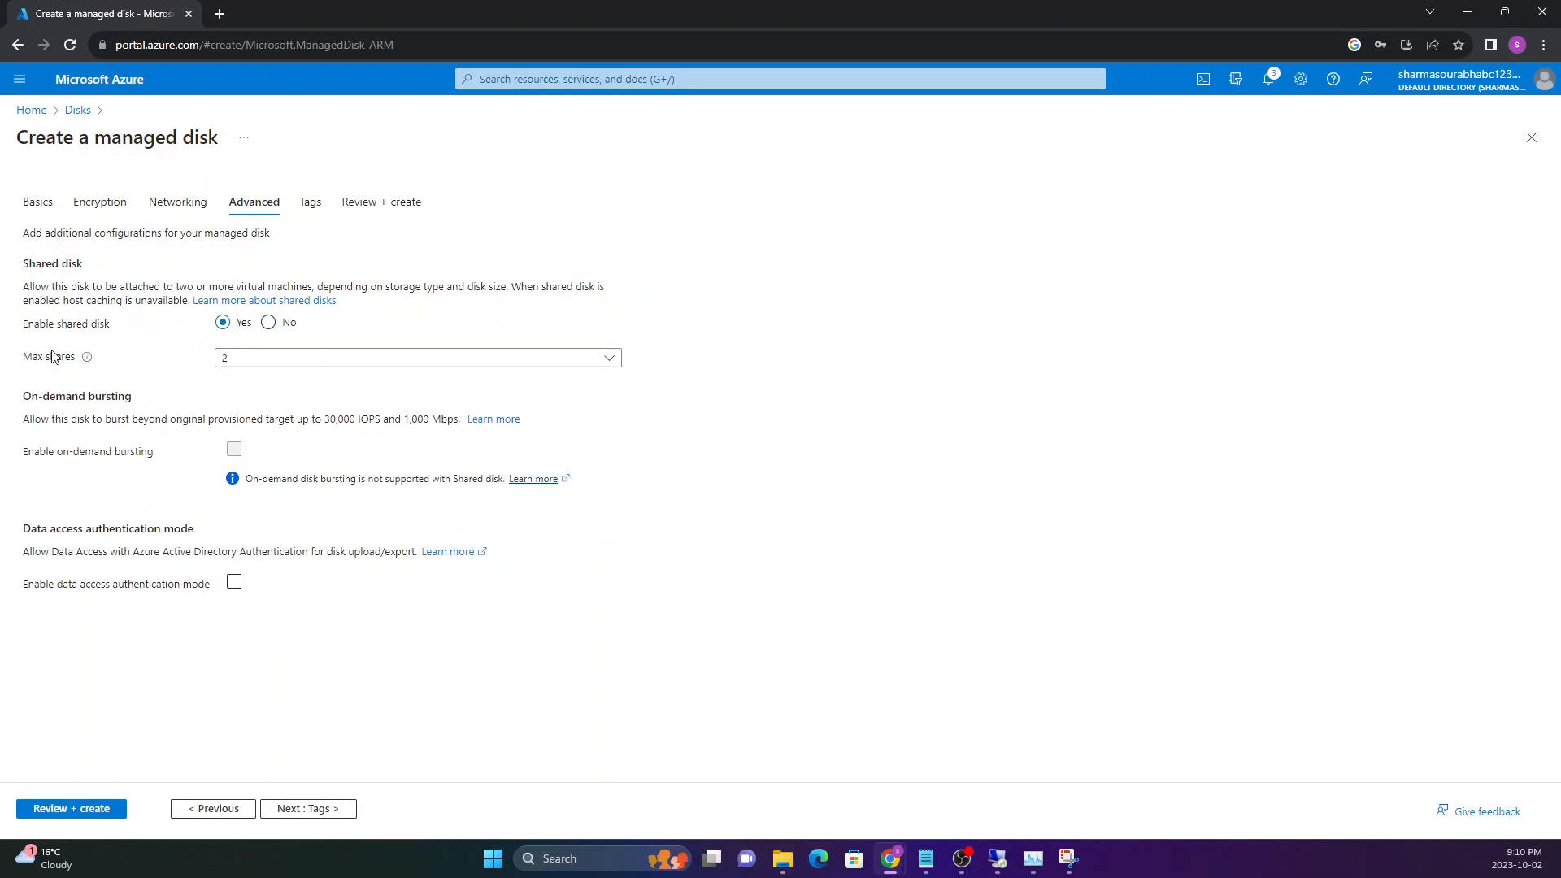
click(268, 323)
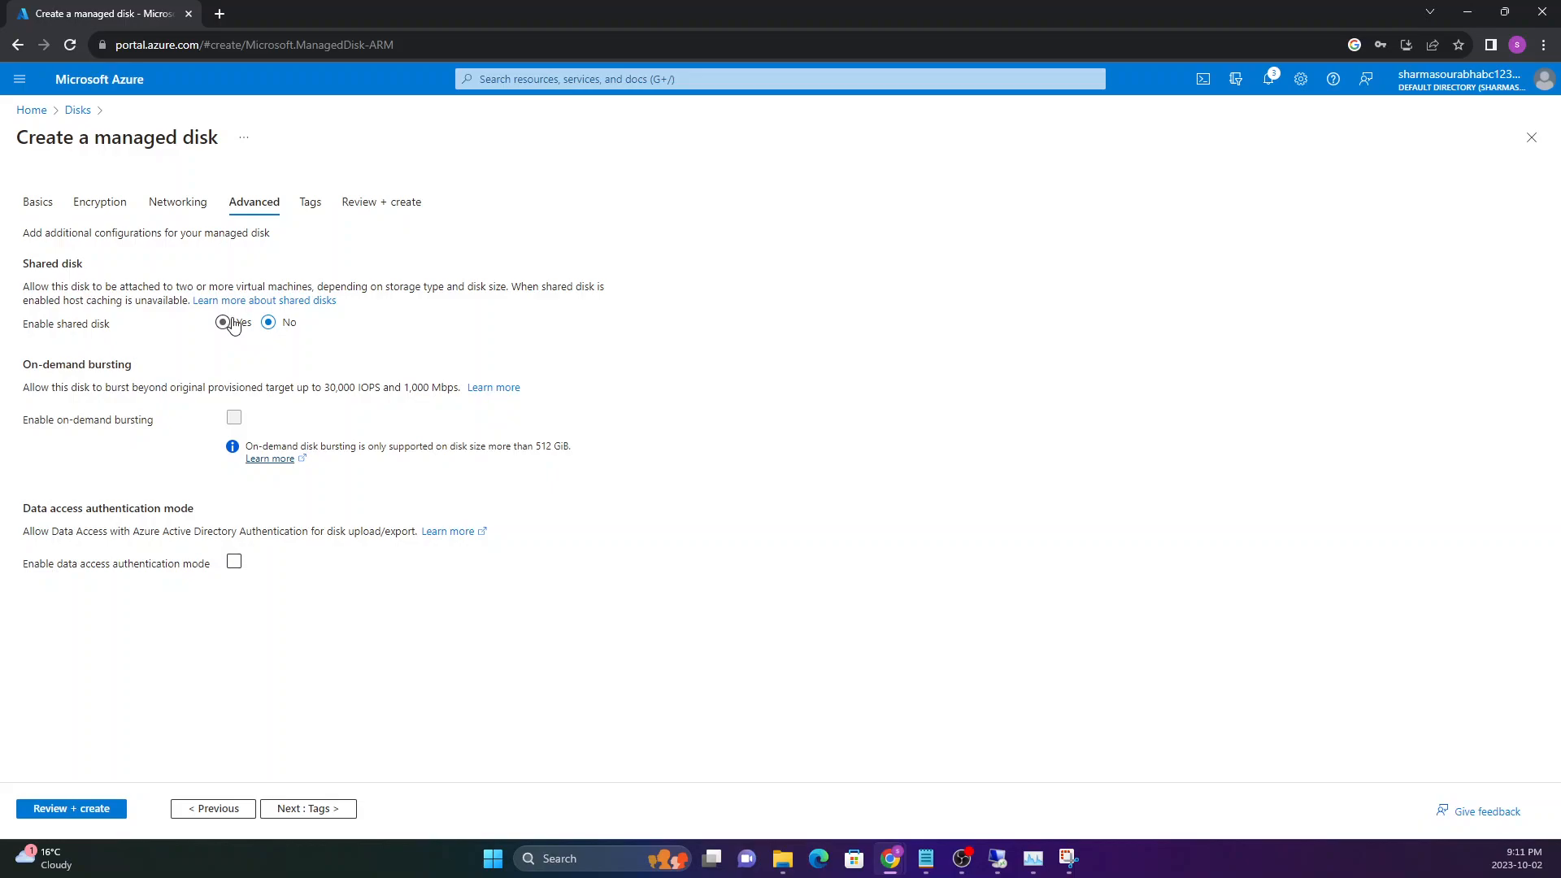
click(224, 324)
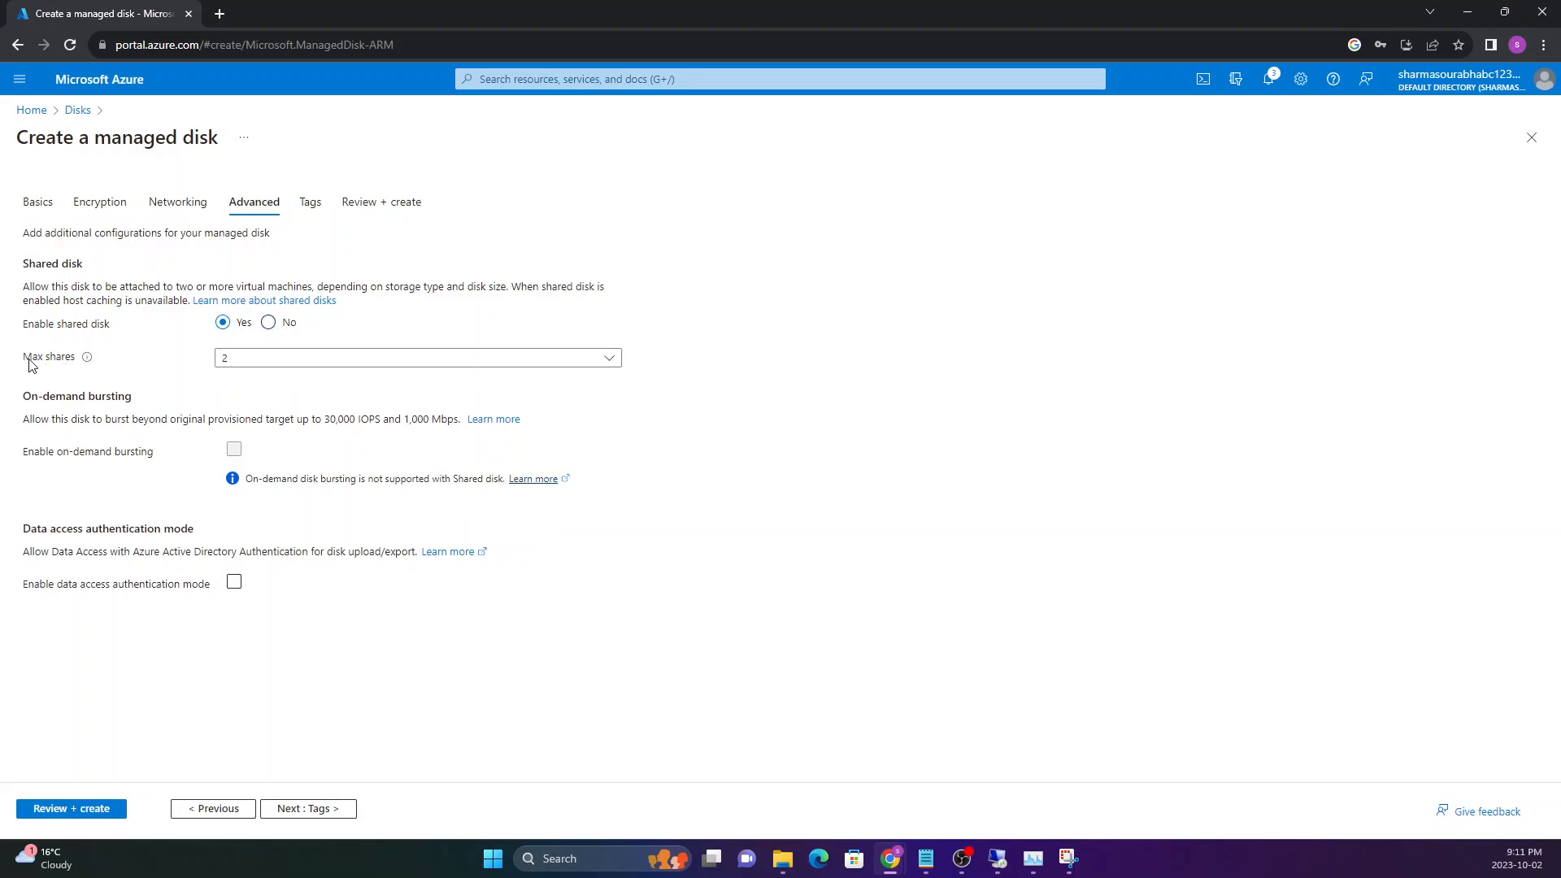
click(247, 356)
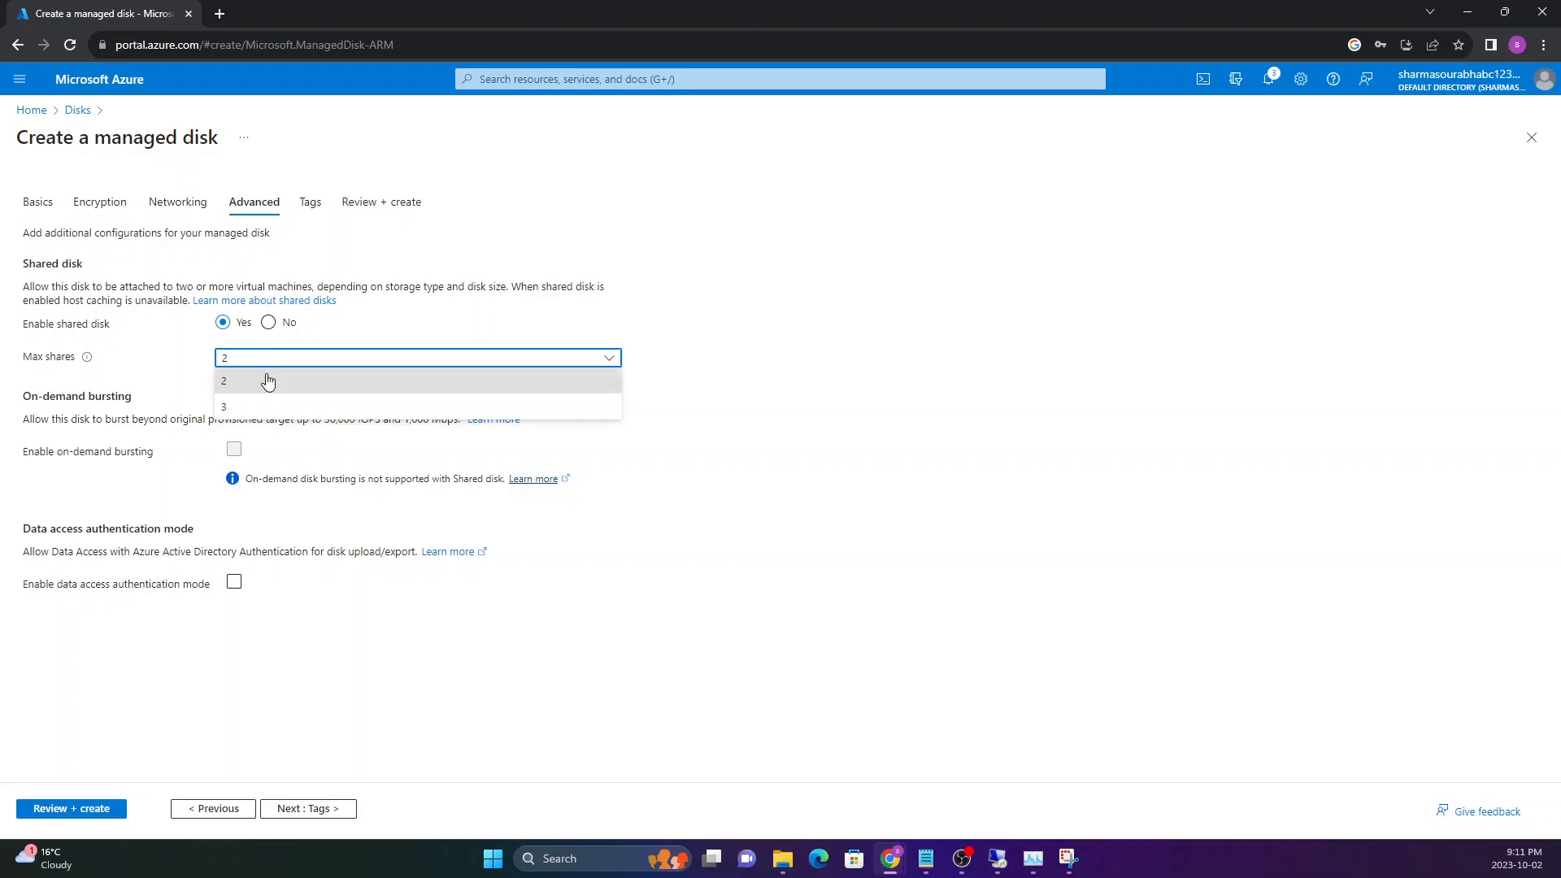
click(260, 382)
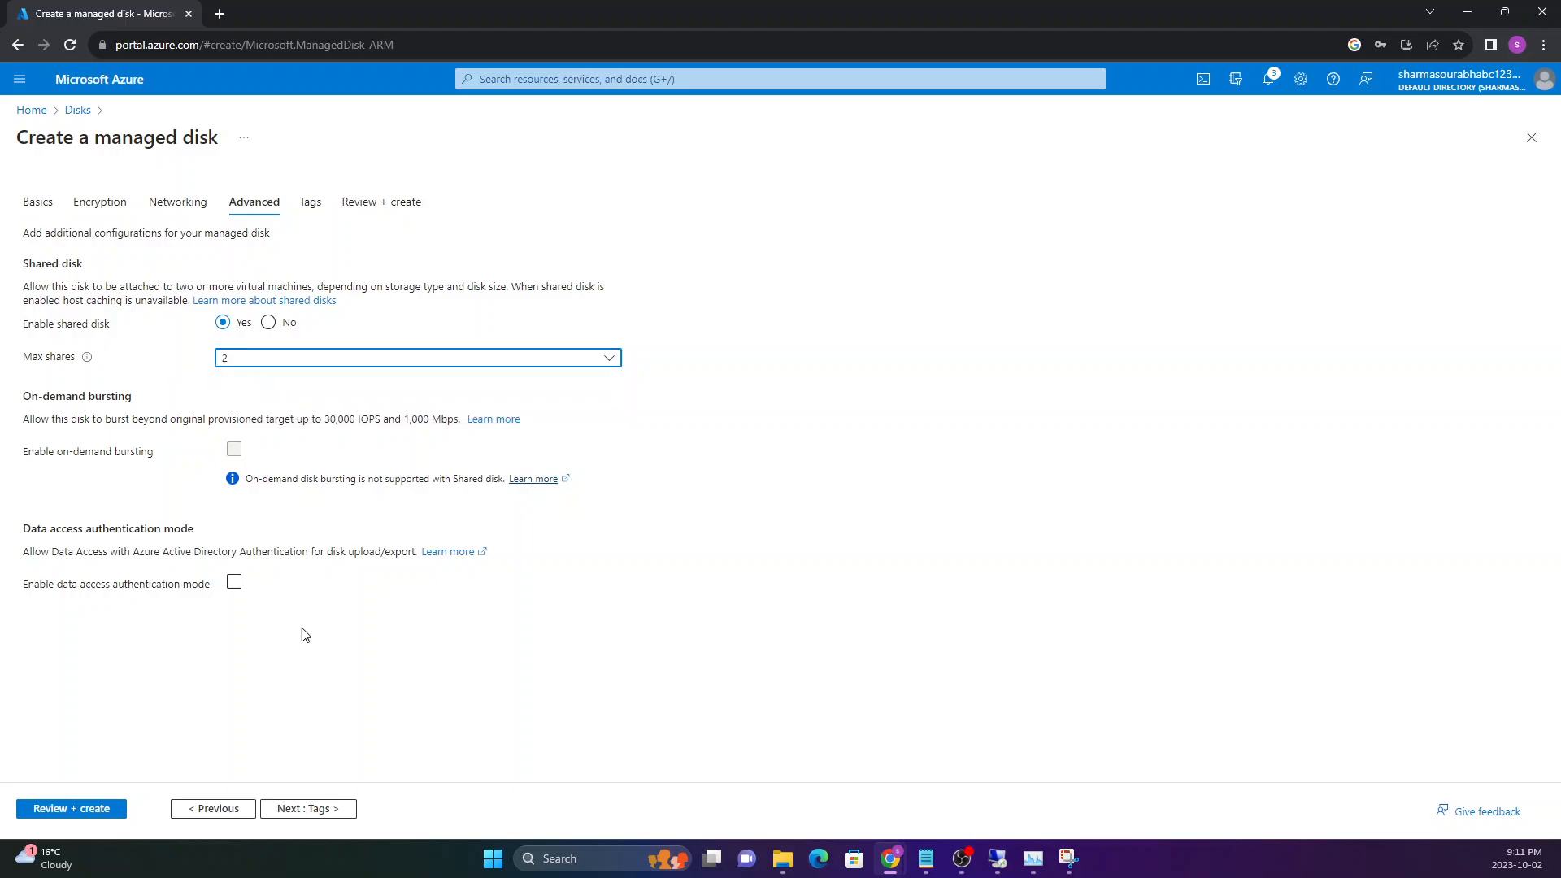
Skip the tags, proceed to the final review and create the managed disk.
click(295, 808)
click(329, 810)
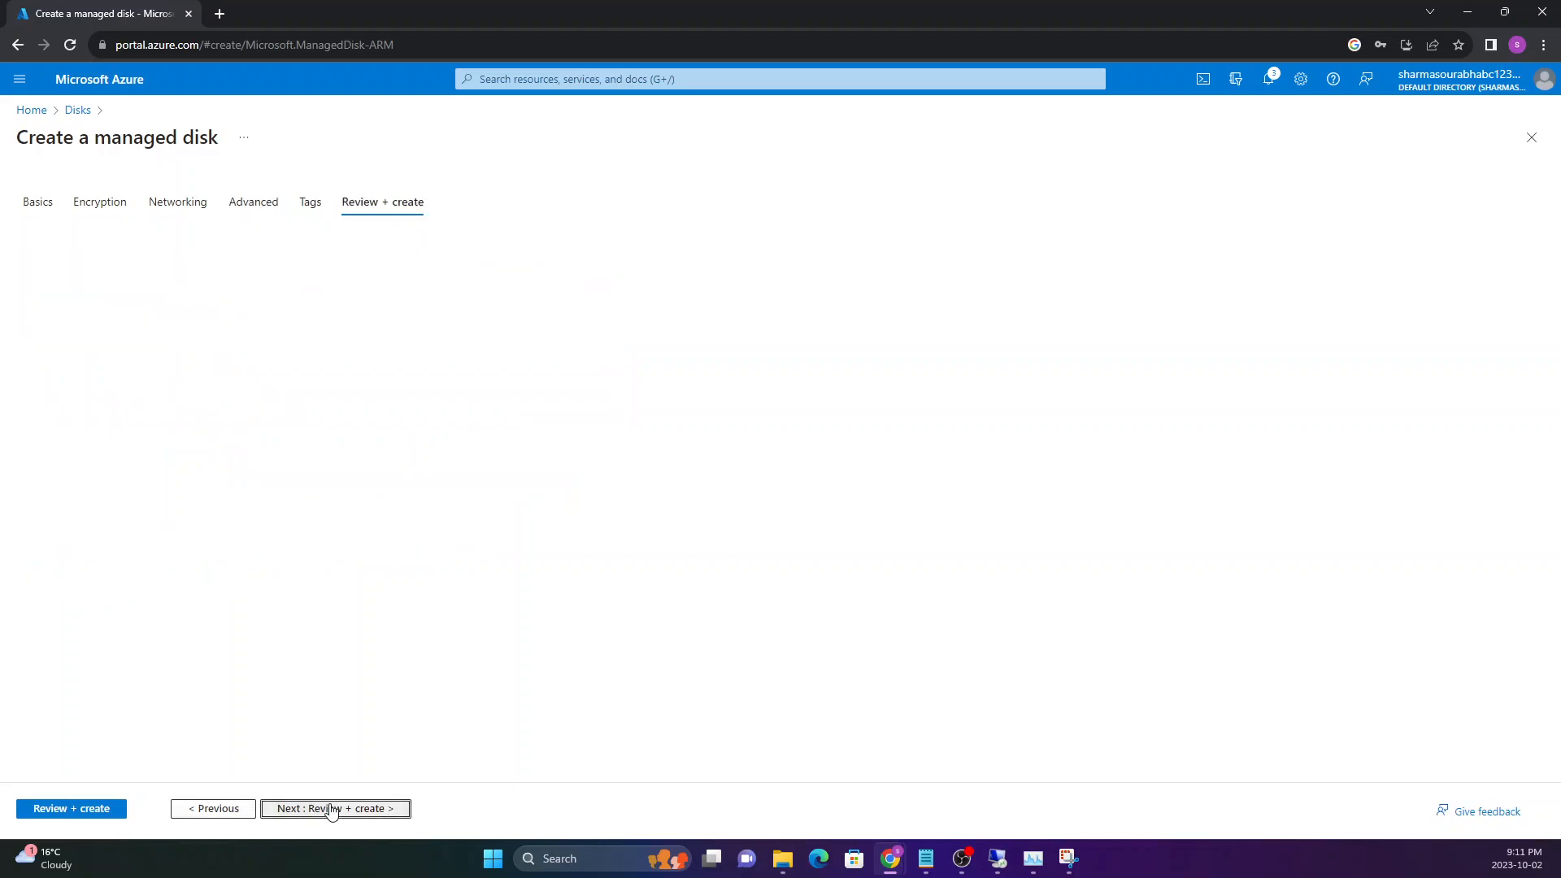
click(64, 810)
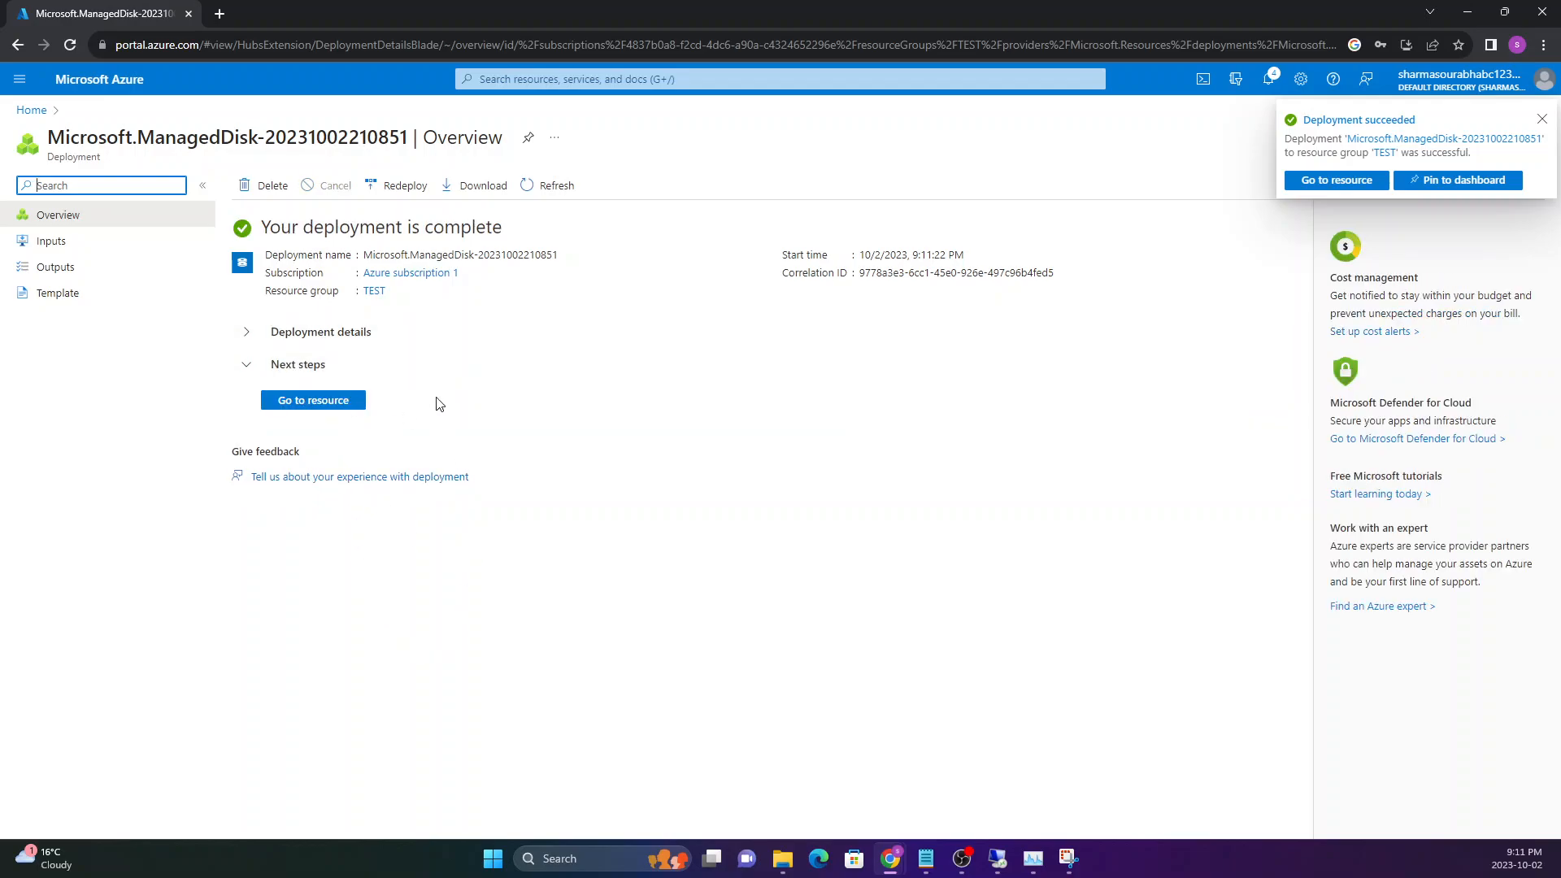
Check the disk state in the SHAREDDISK resource overview and go to the list of virtual machines.
click(316, 403)
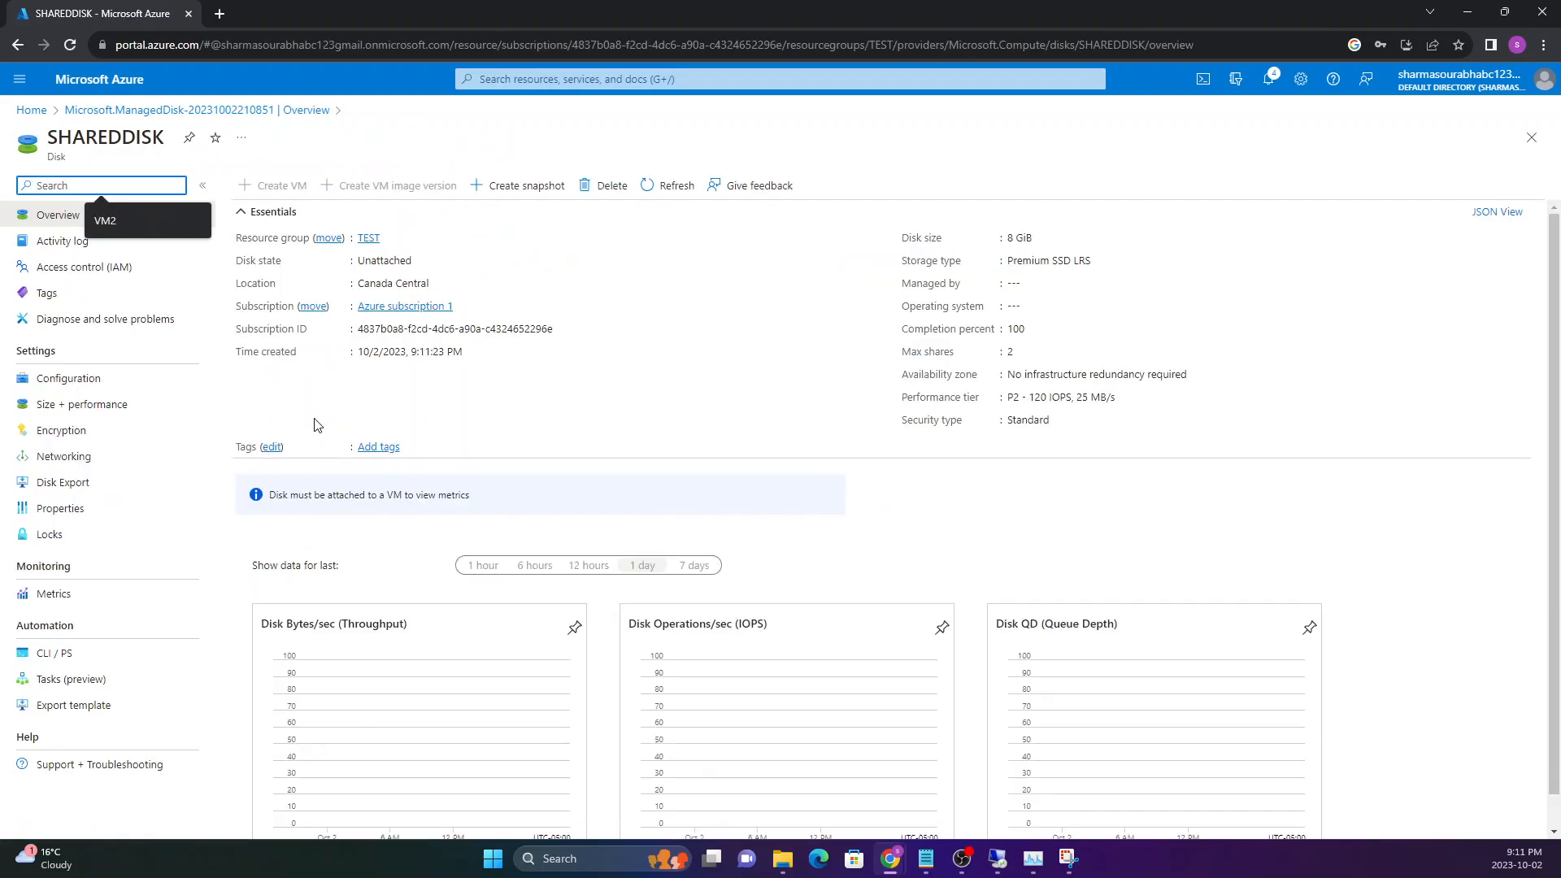
drag(231, 269, 407, 264)
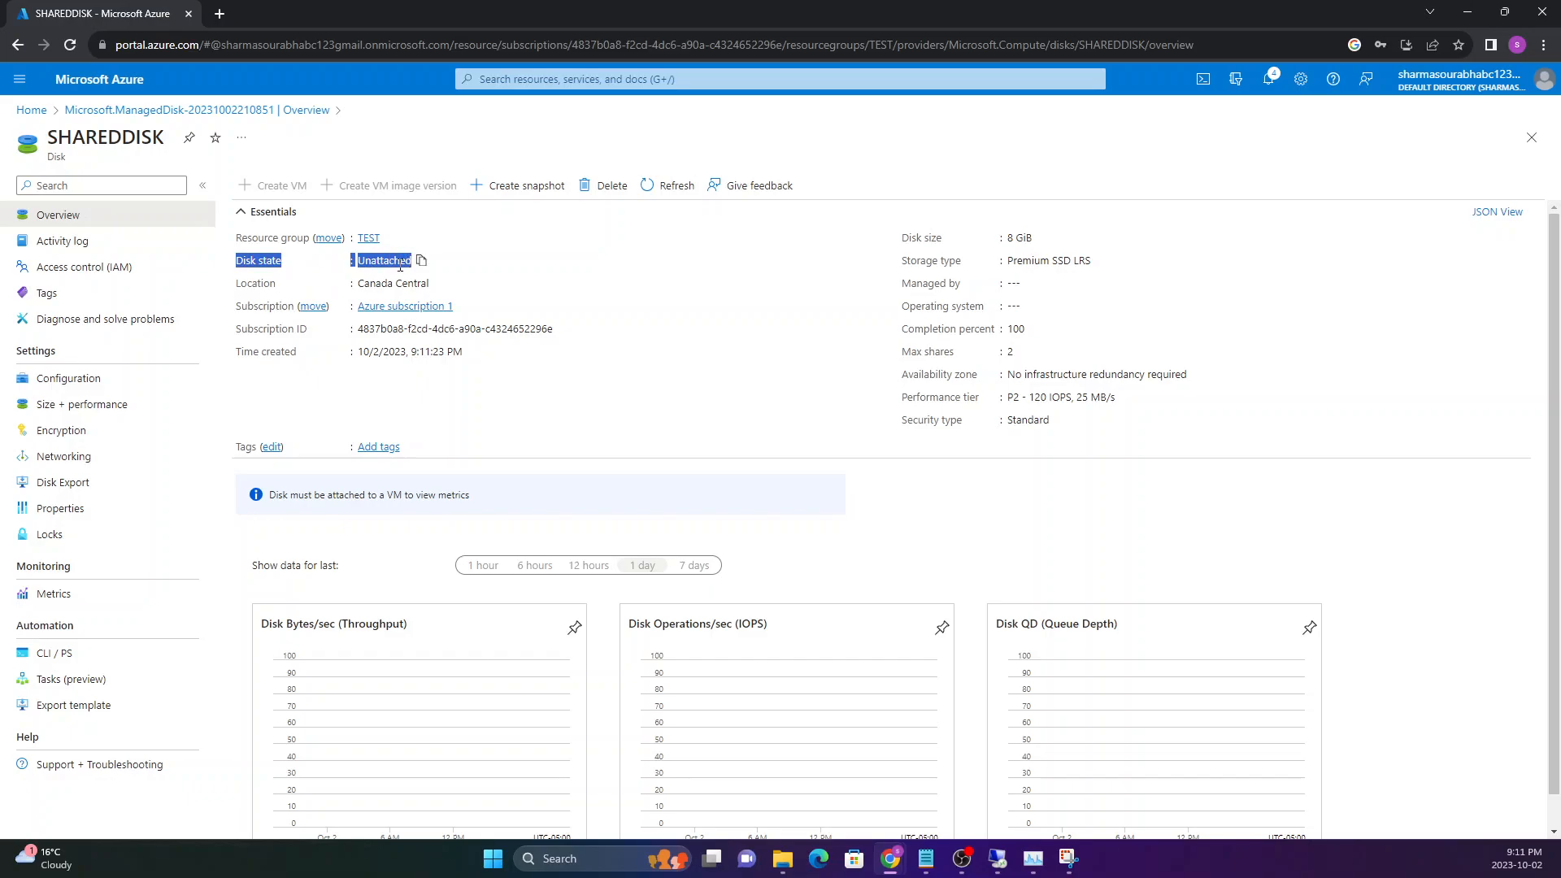
click(388, 272)
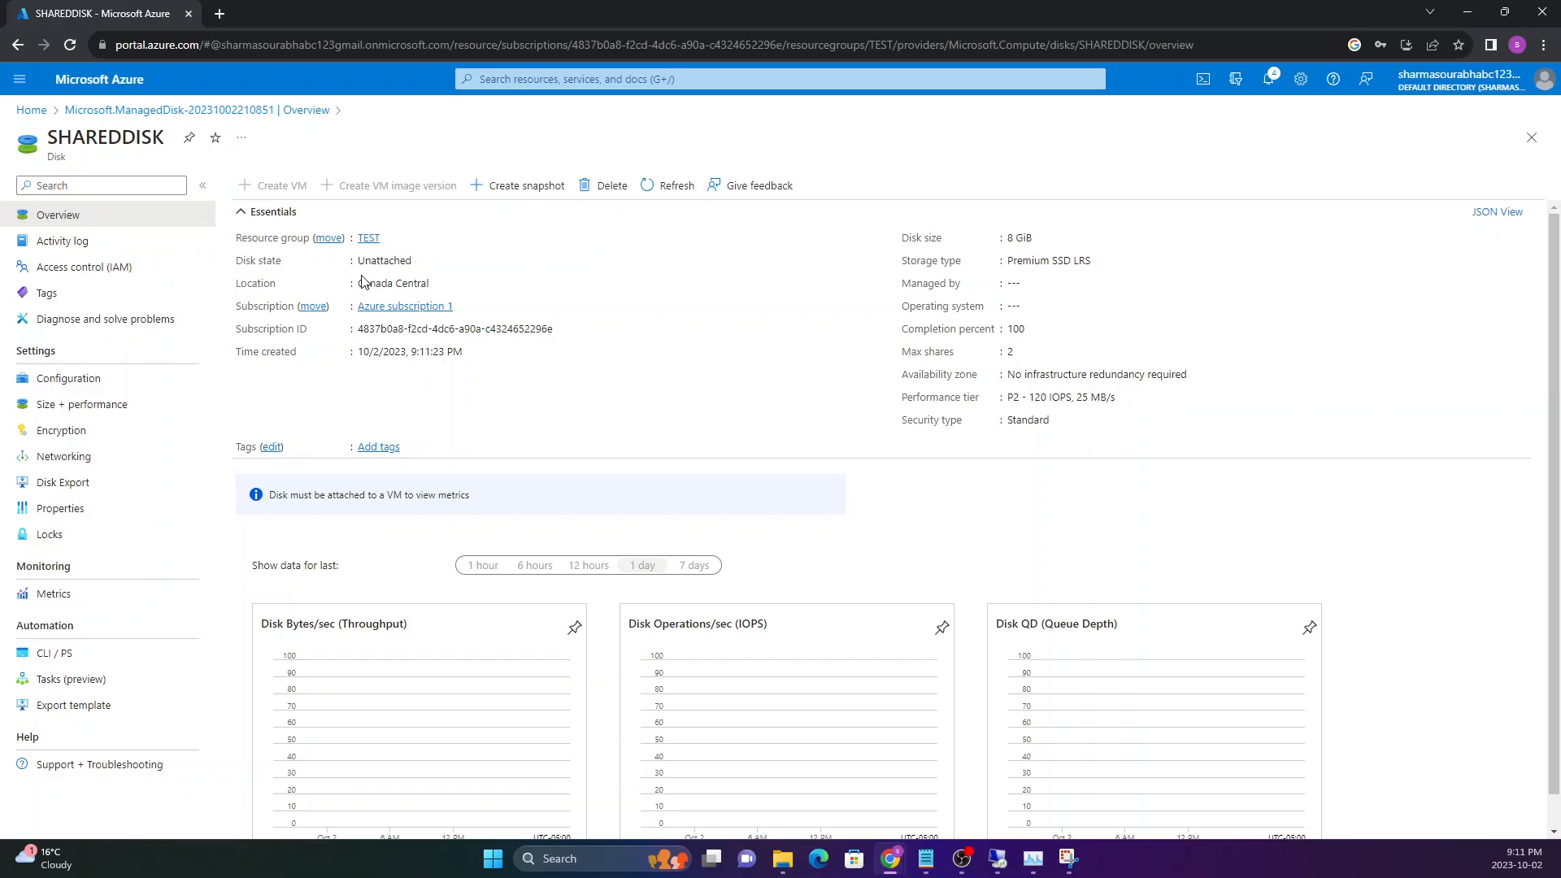
click(32, 111)
click(546, 175)
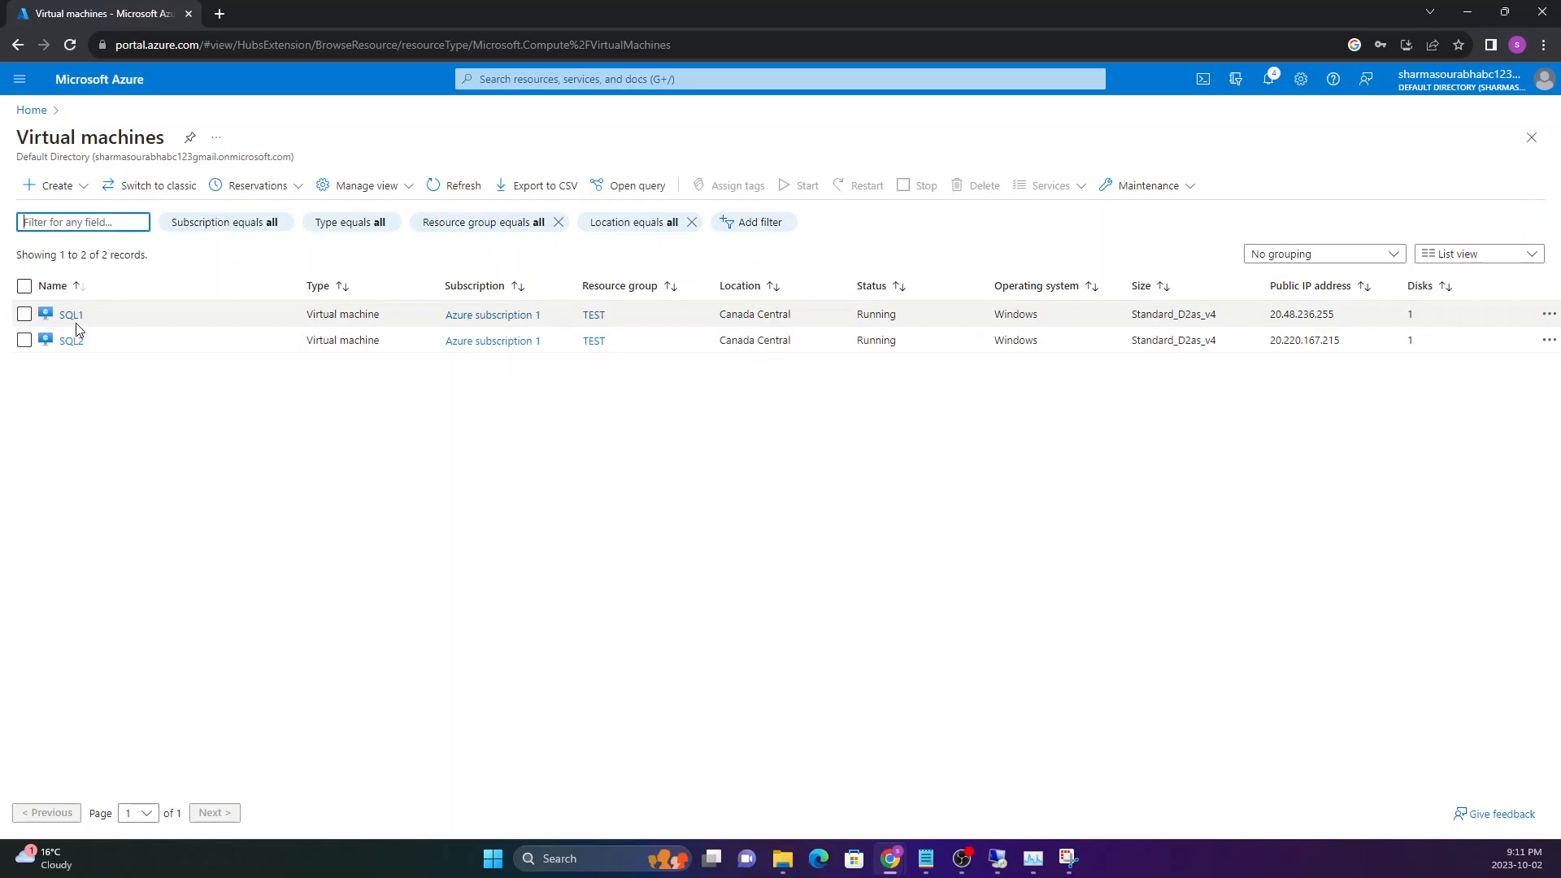
Try to attach an existing data disk to the SQL1 virtual machine.
click(72, 316)
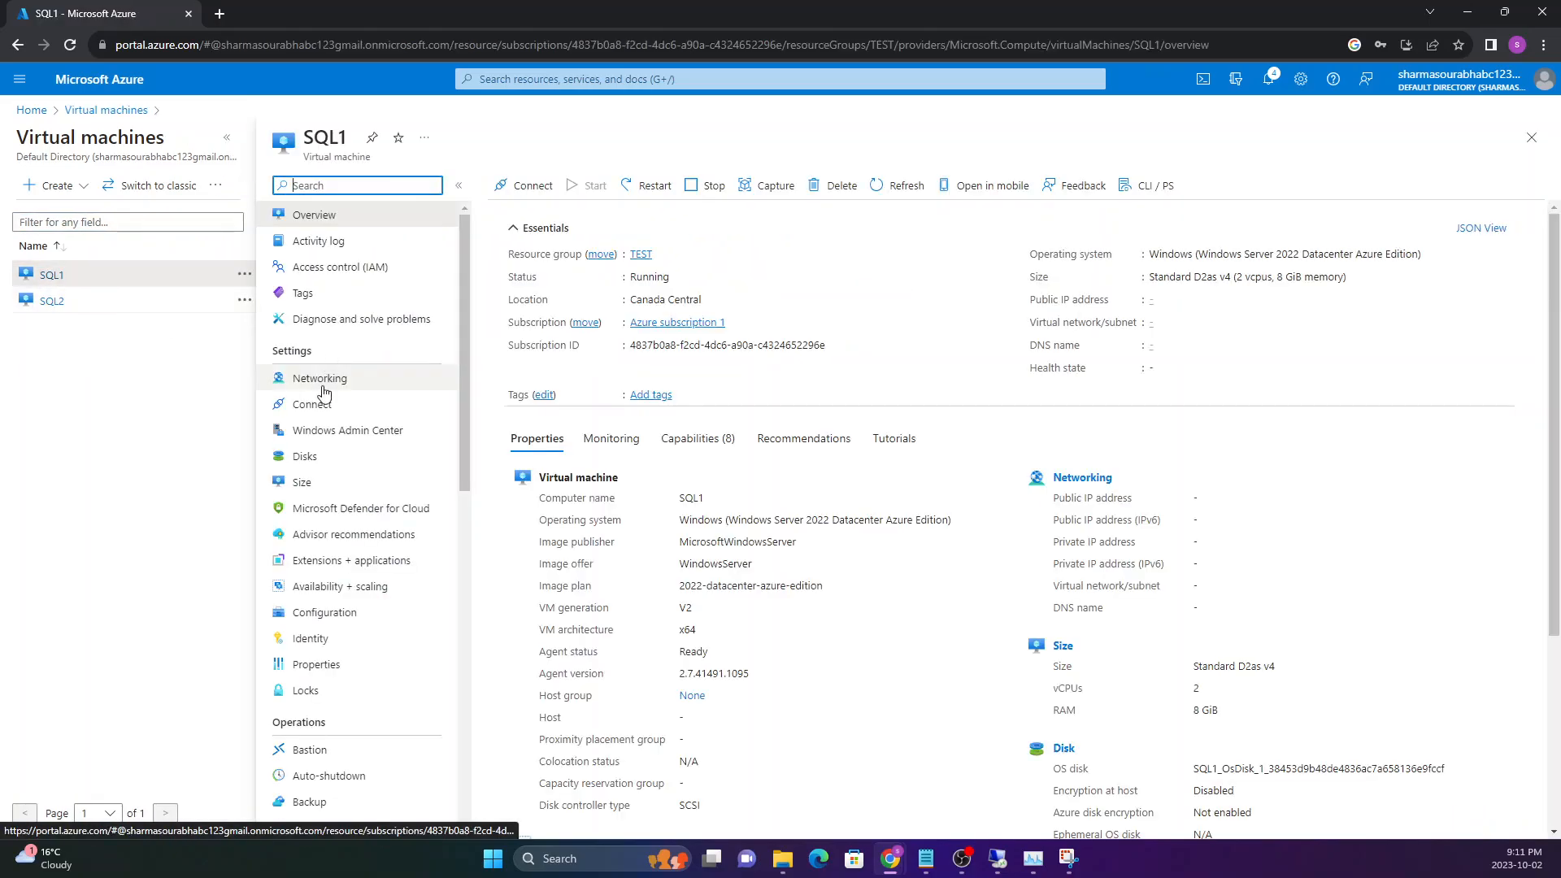
click(314, 459)
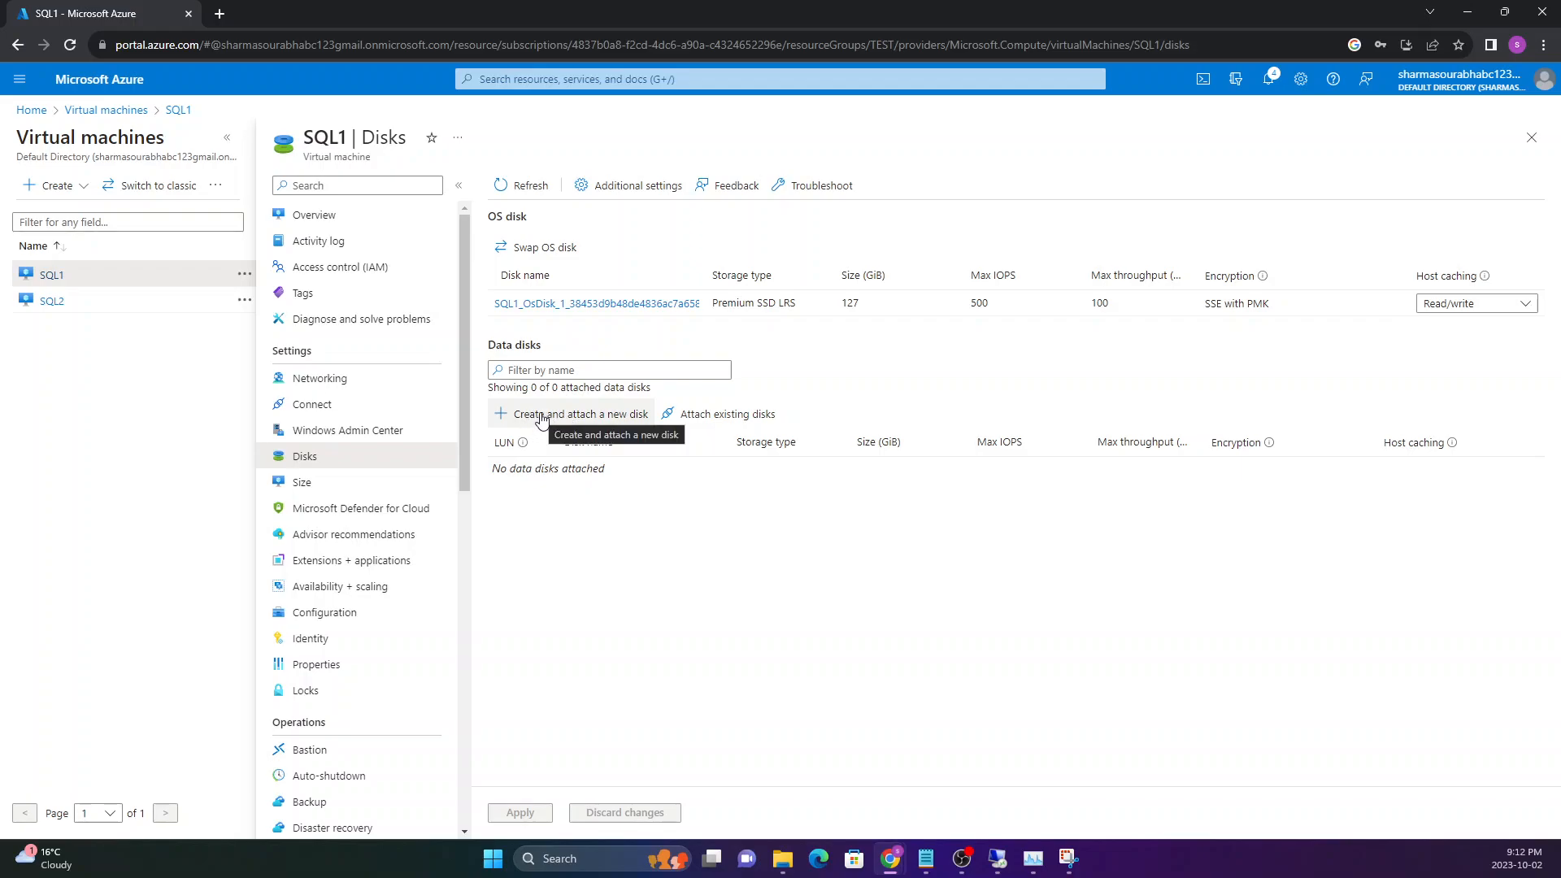
click(711, 421)
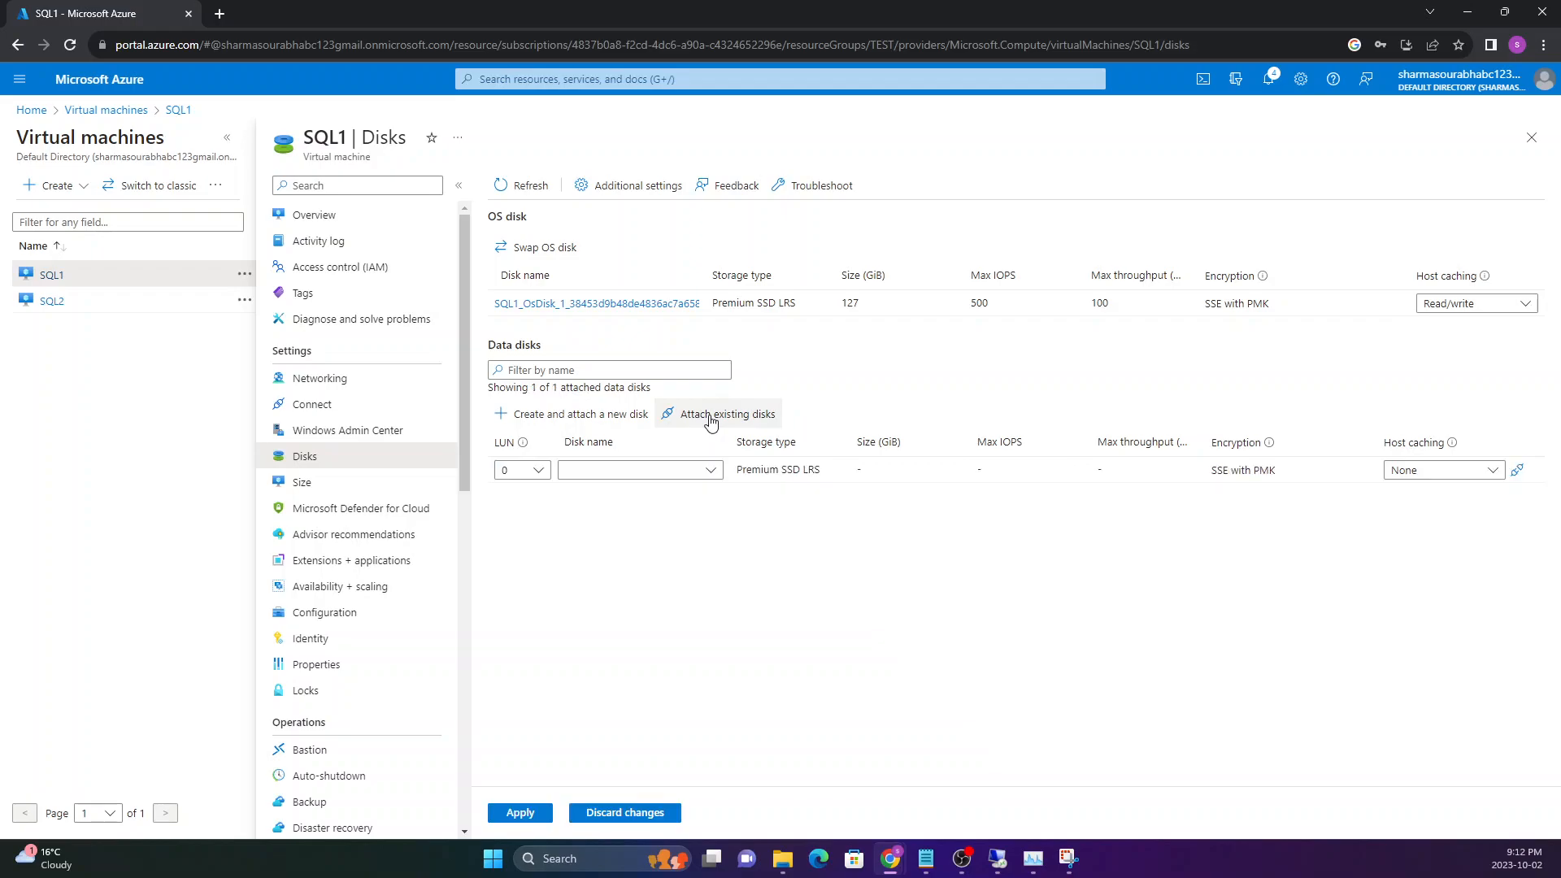
click(711, 473)
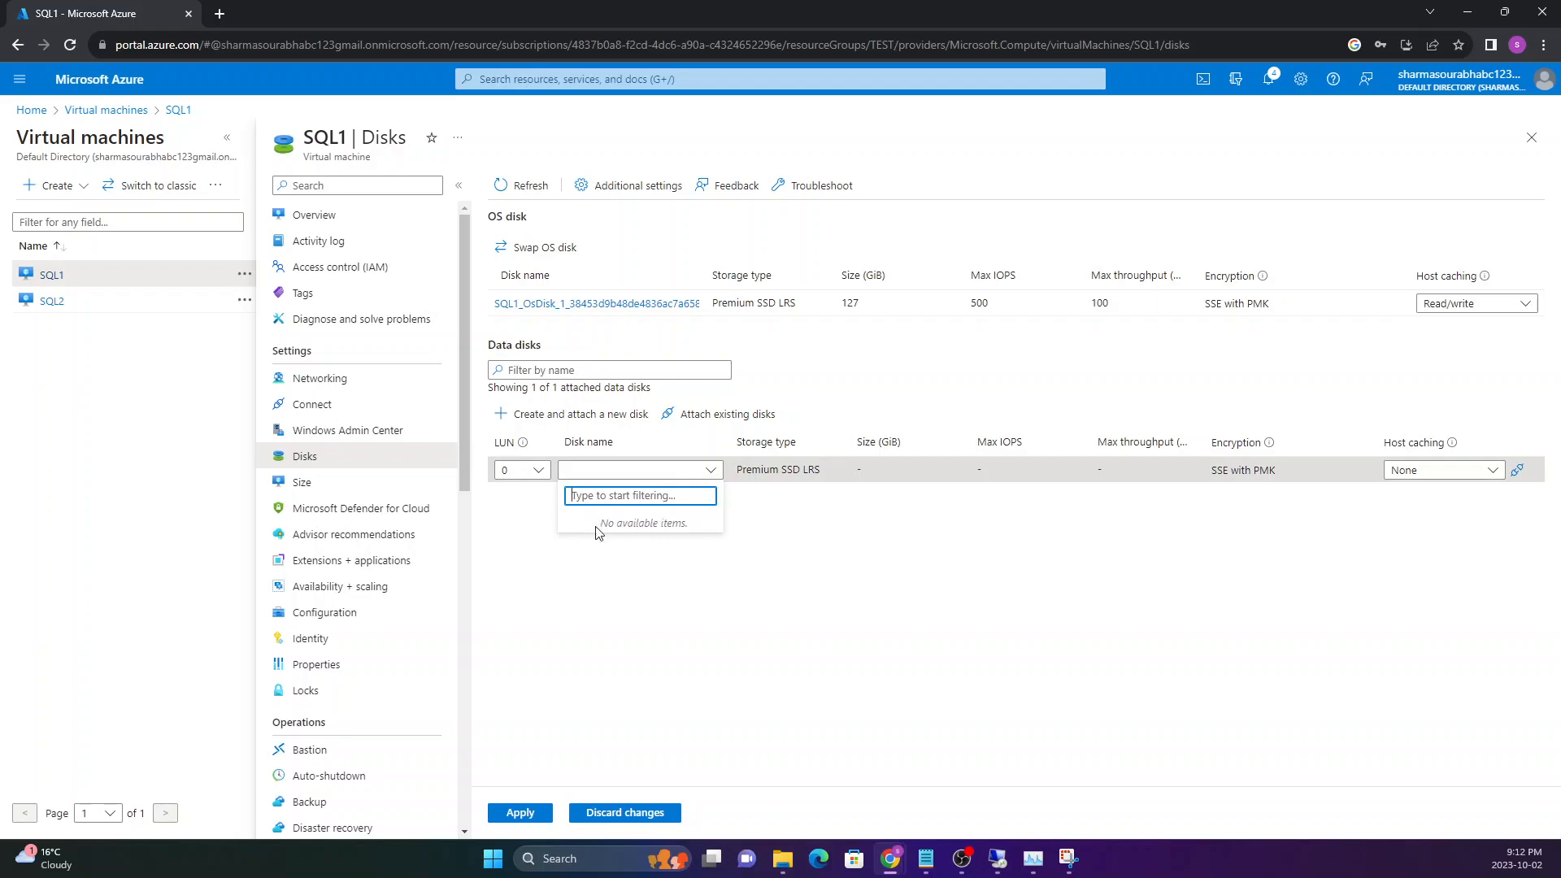
click(628, 554)
click(1532, 138)
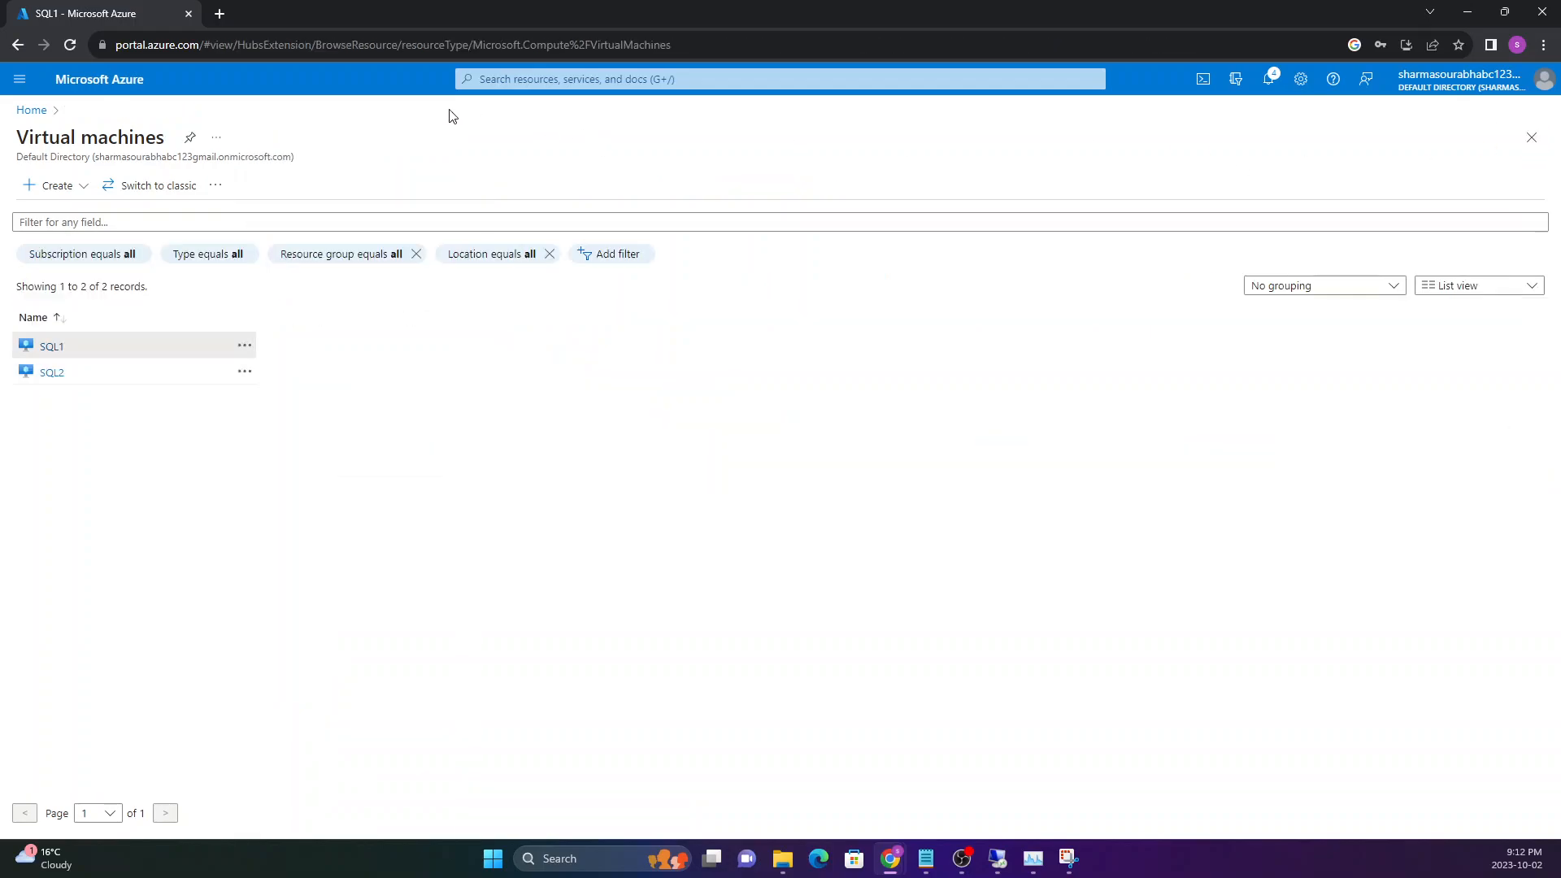
Reload the virtual machines page, attach the existing disk SHAREDDISK to SQL1 as a data disk, and apply the change.
click(71, 44)
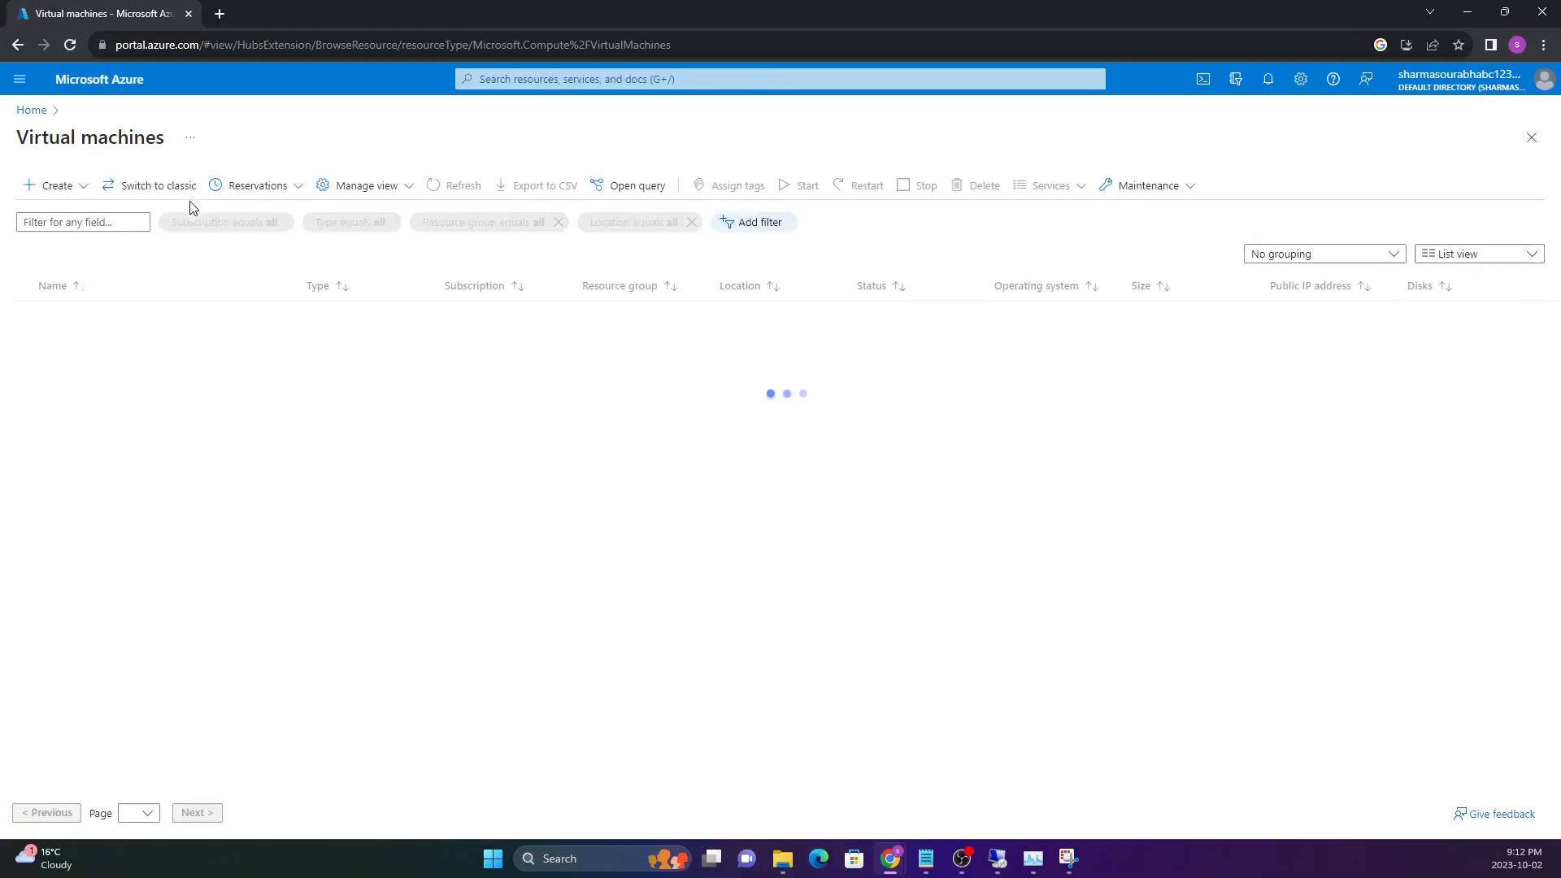
click(72, 315)
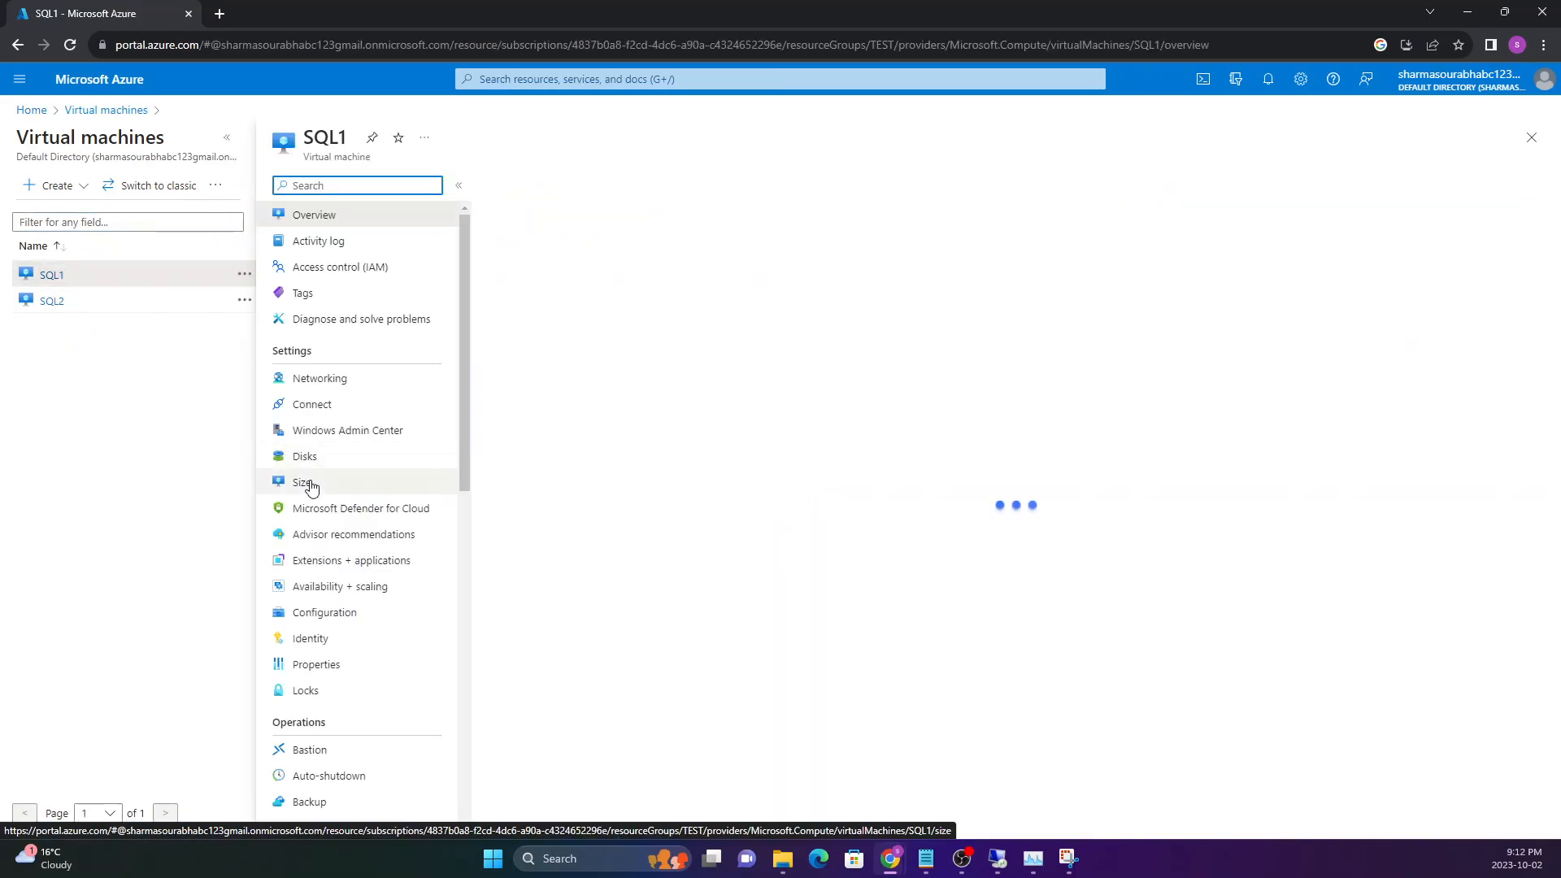
click(315, 460)
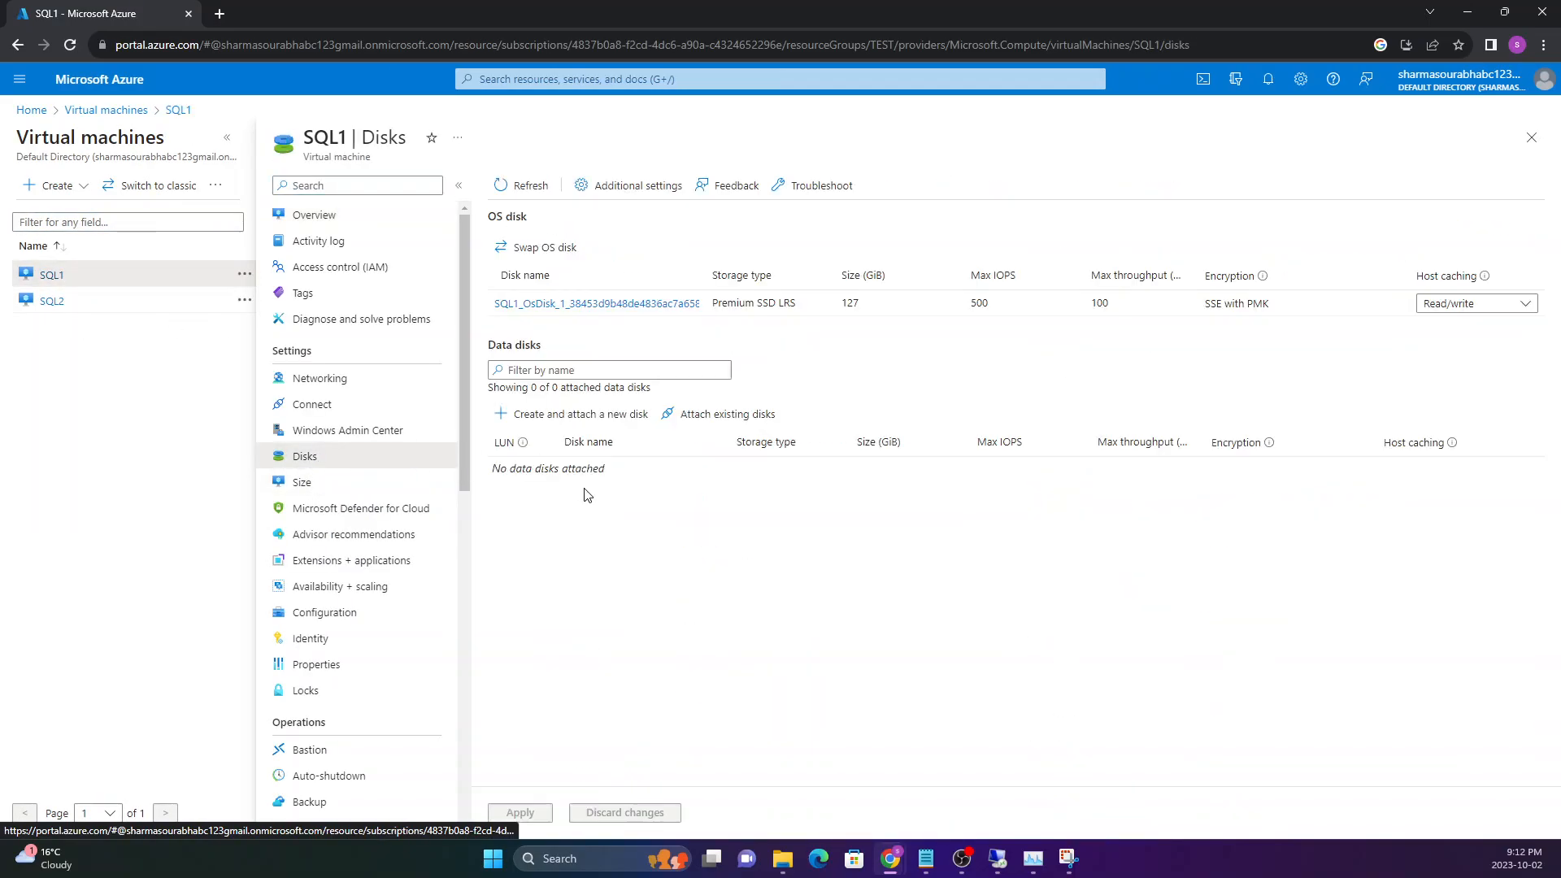
click(670, 417)
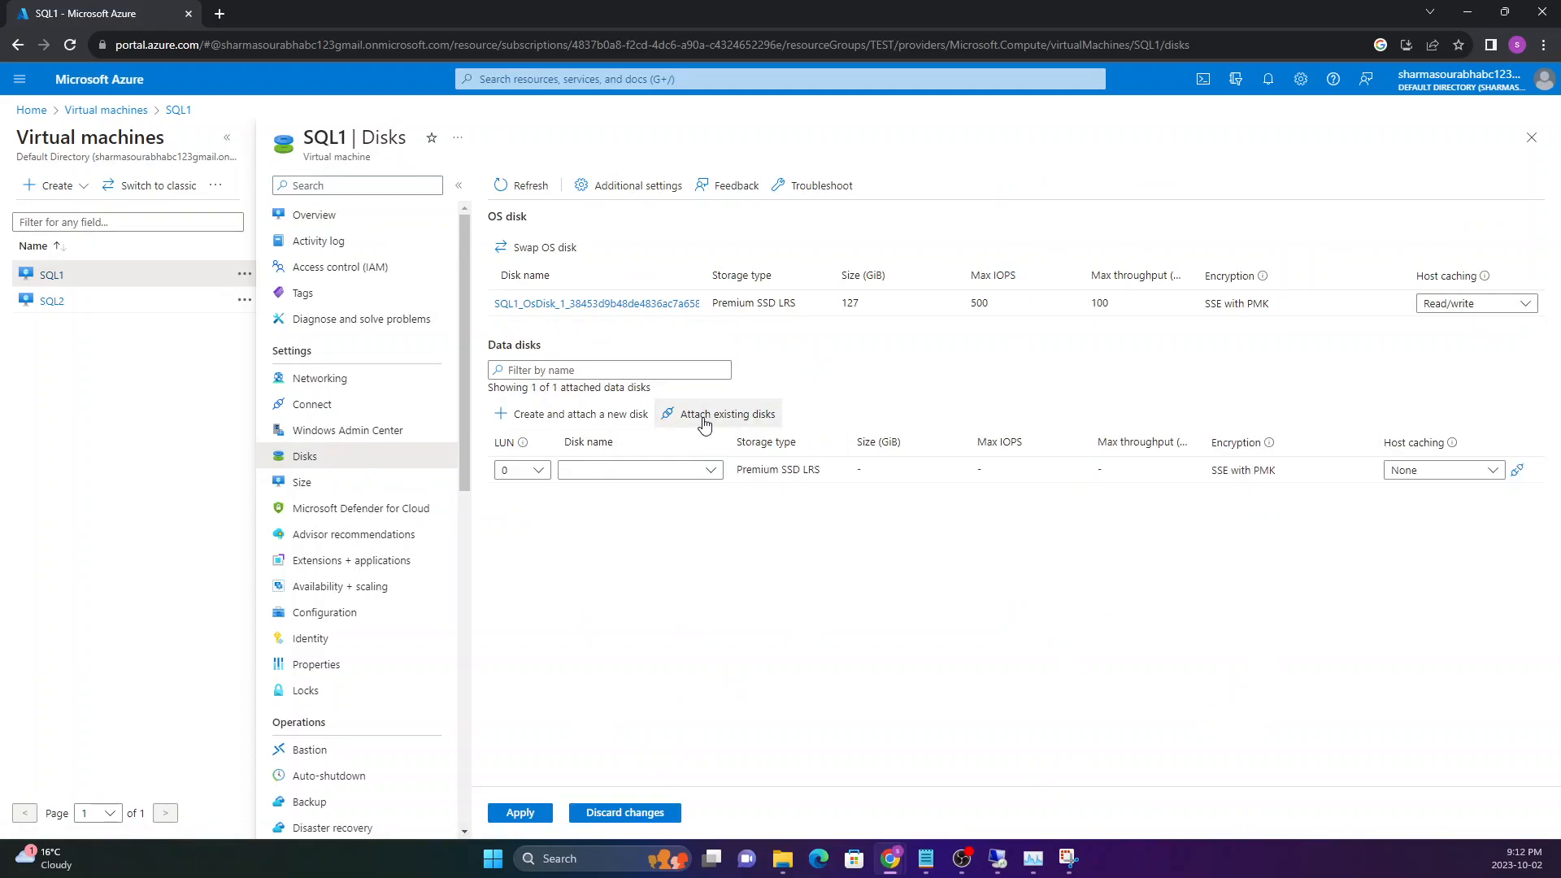
click(710, 472)
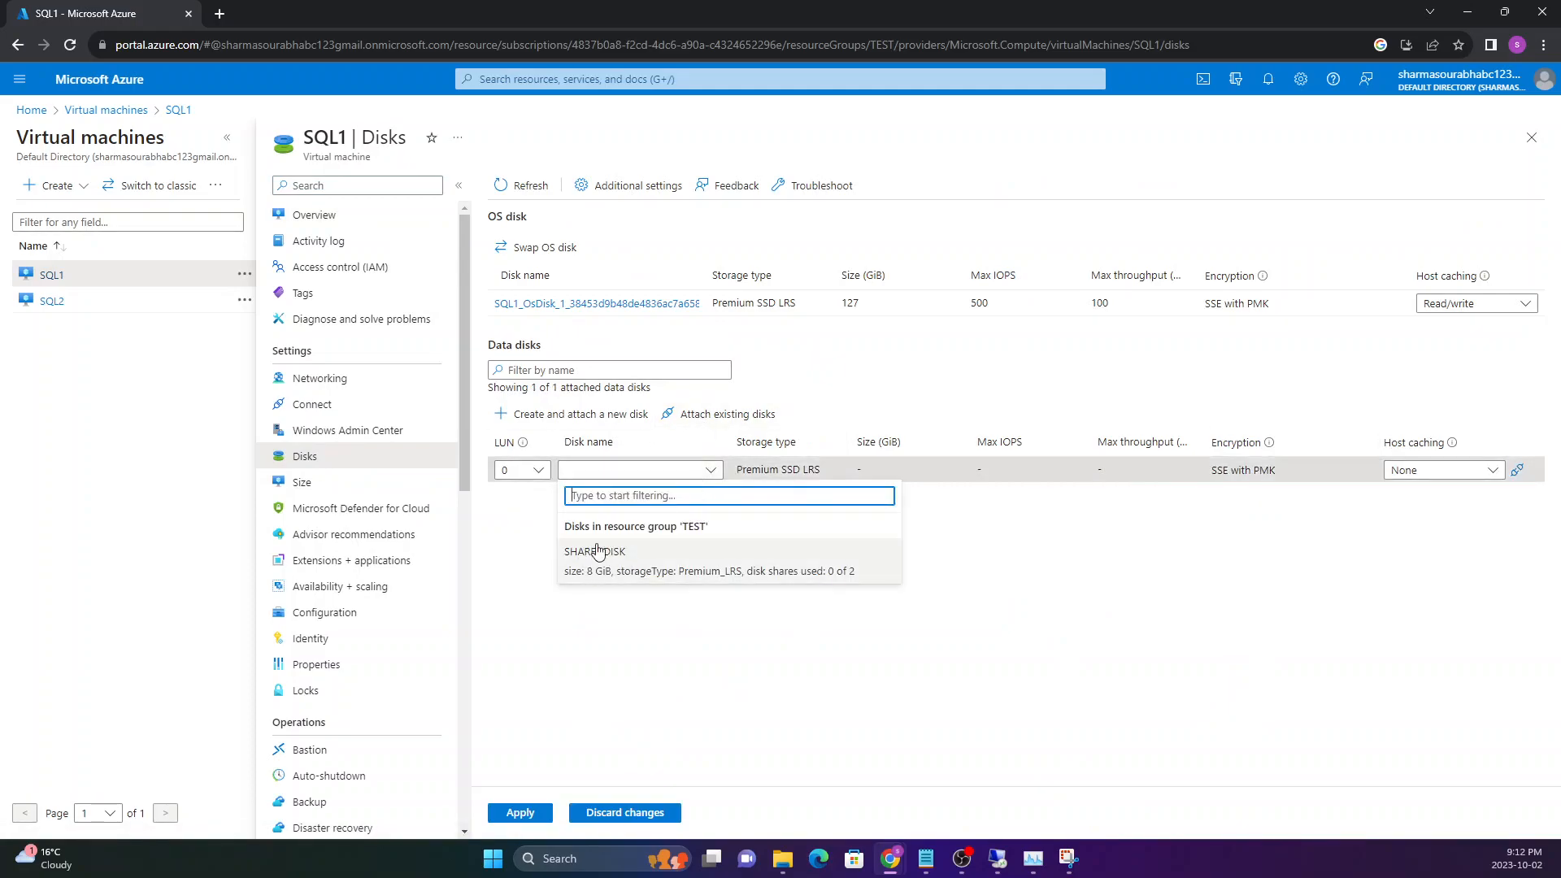
click(630, 571)
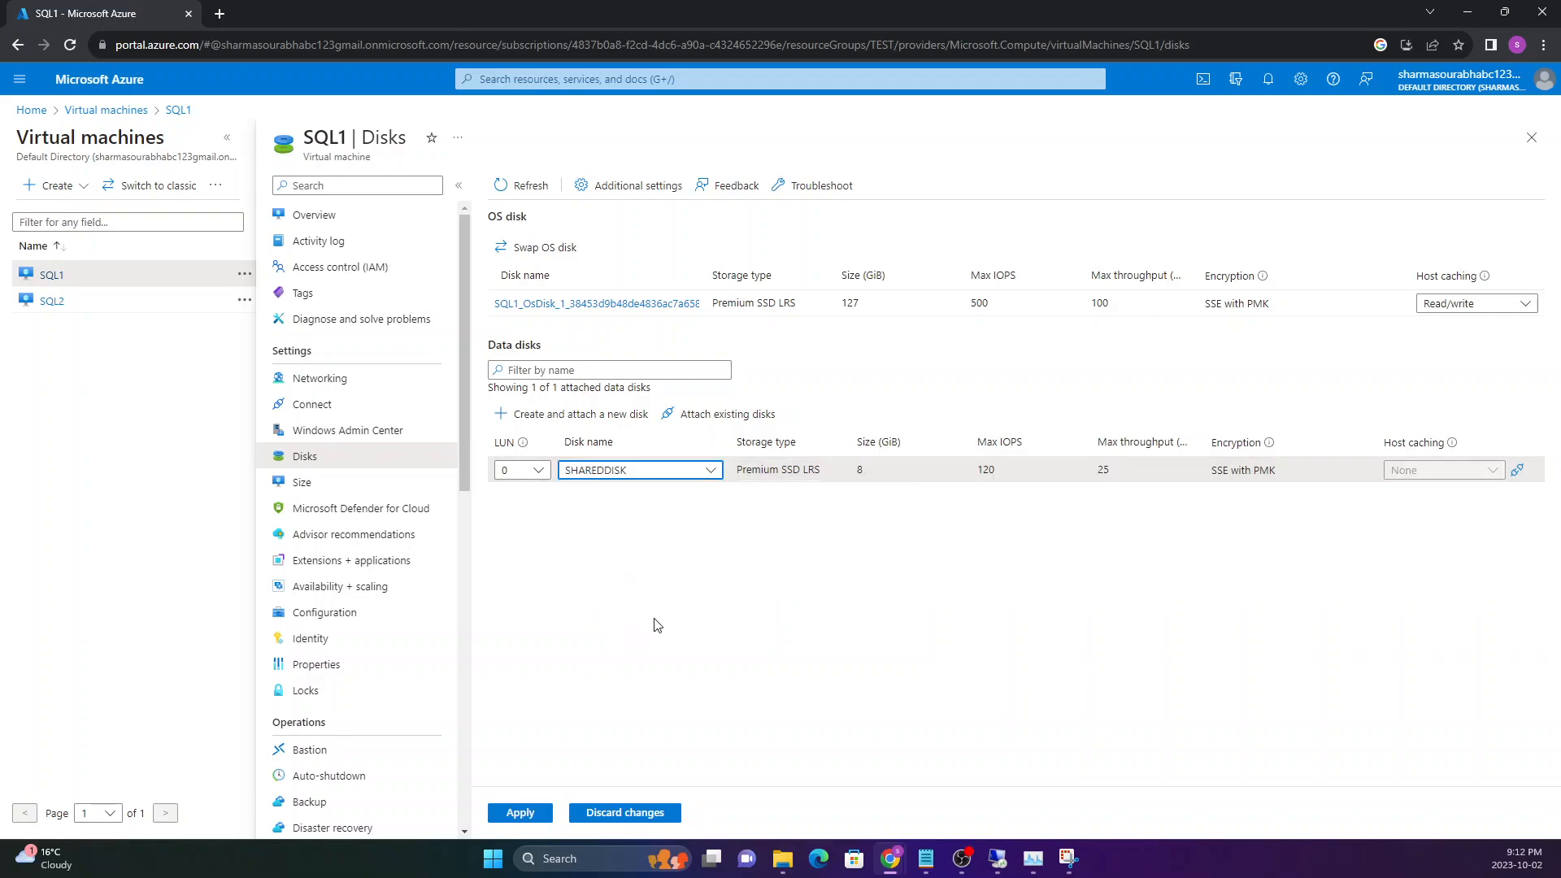
click(521, 812)
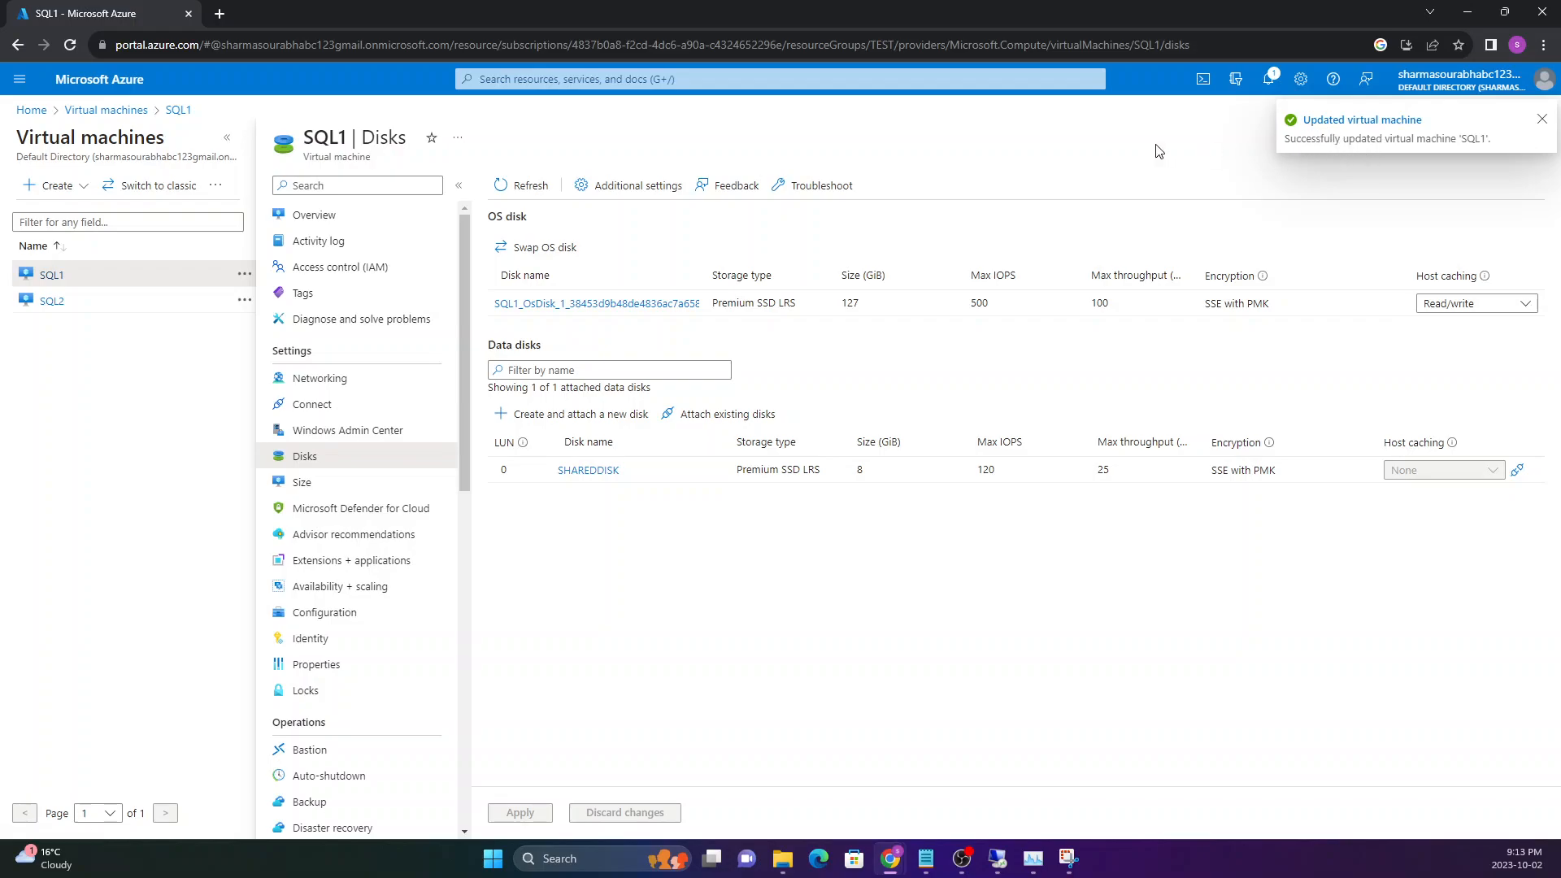
Attach the existing disk SHAREDDISK to the SQL2 virtual machine as a data disk and apply the change.
click(70, 310)
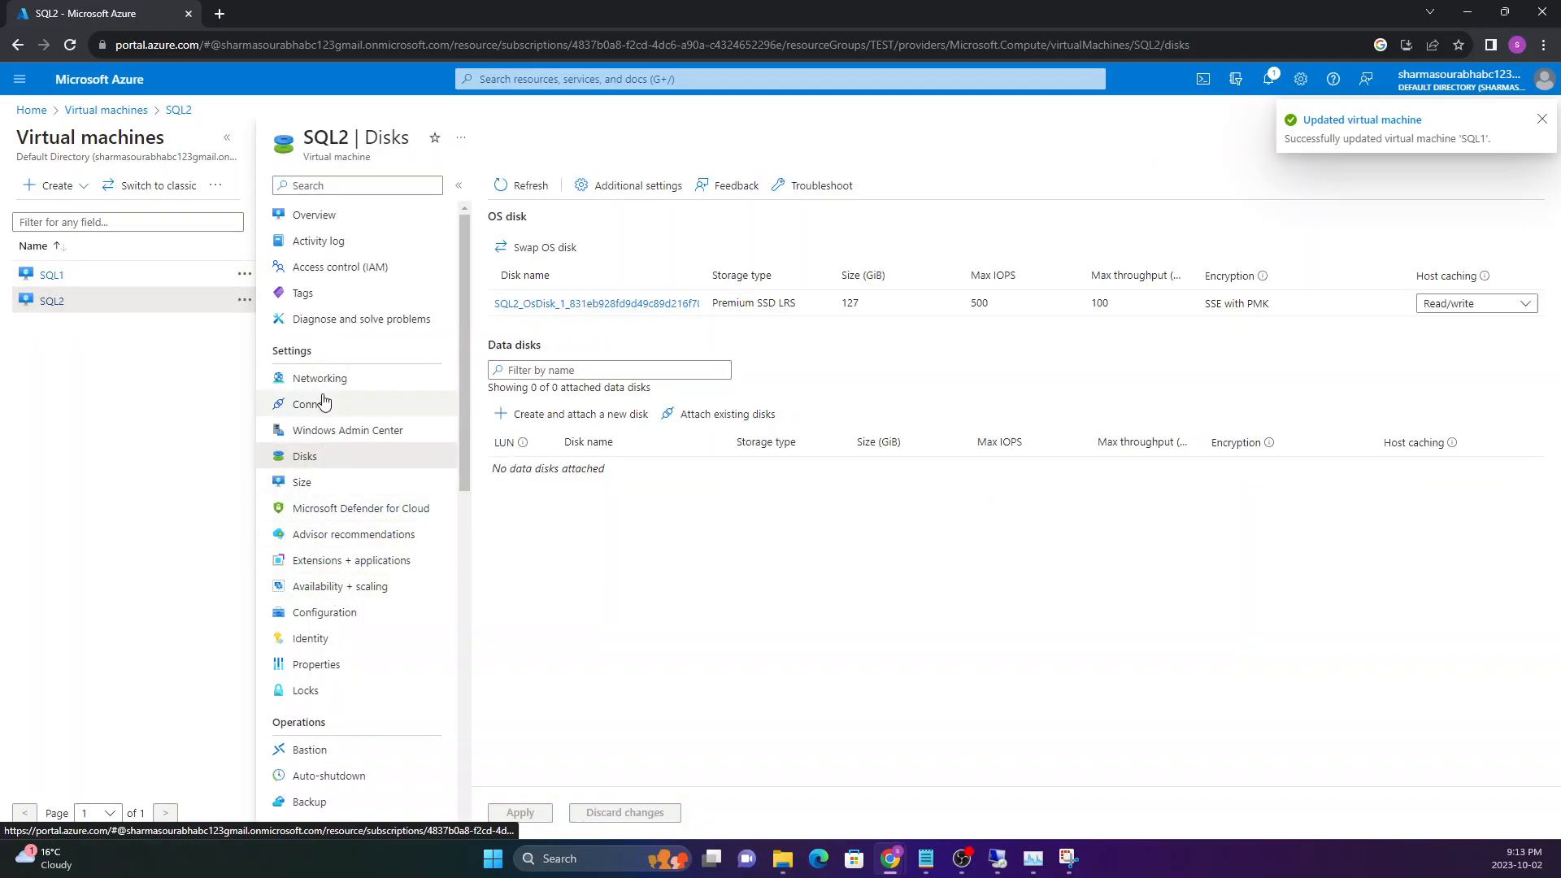
click(716, 414)
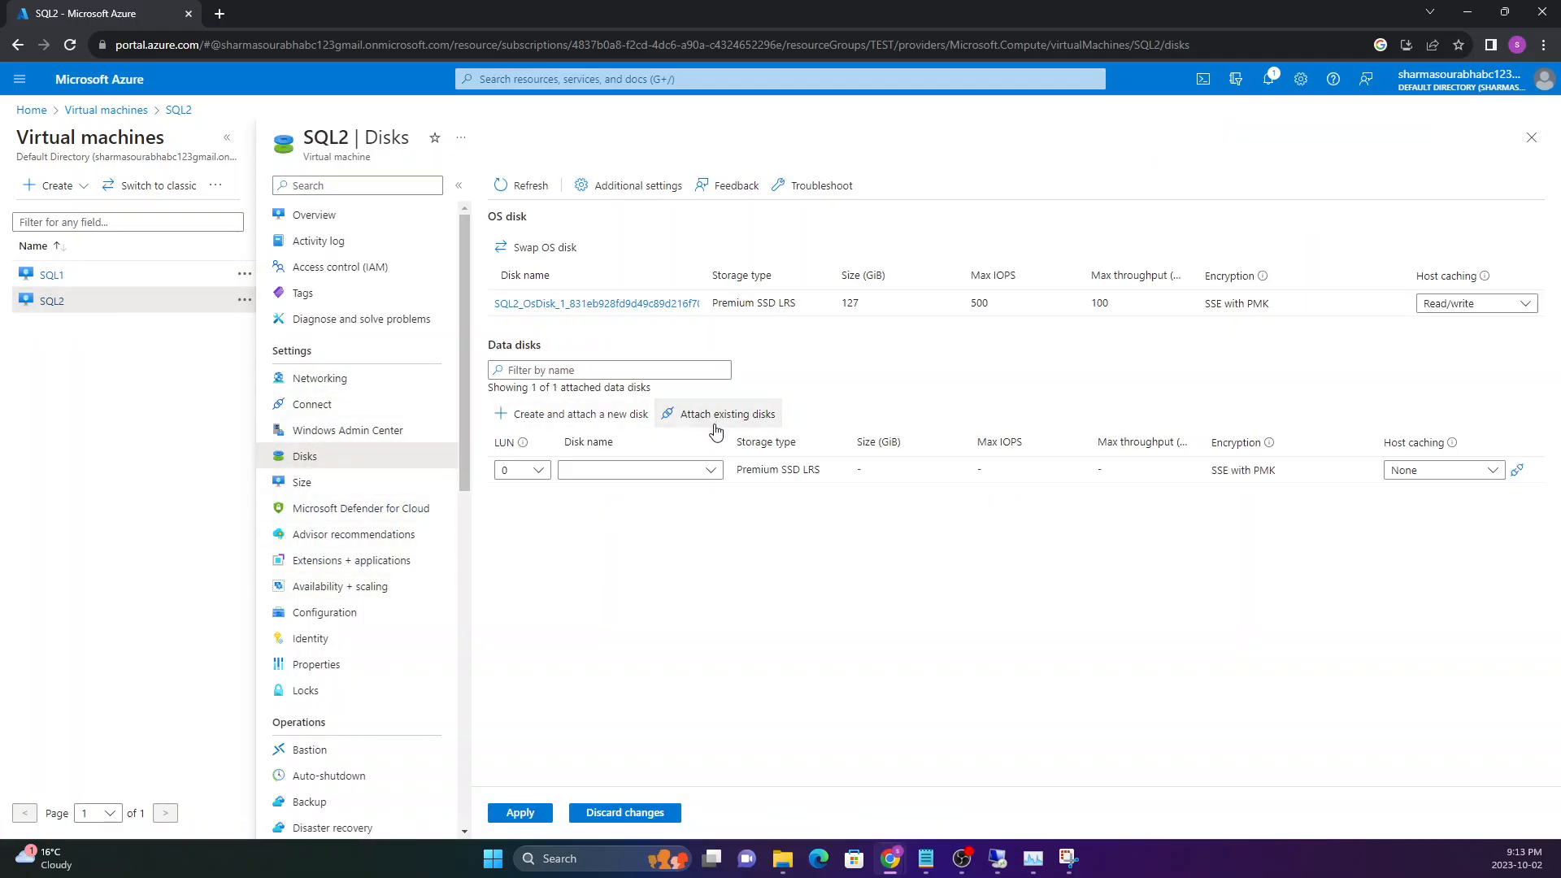
click(712, 472)
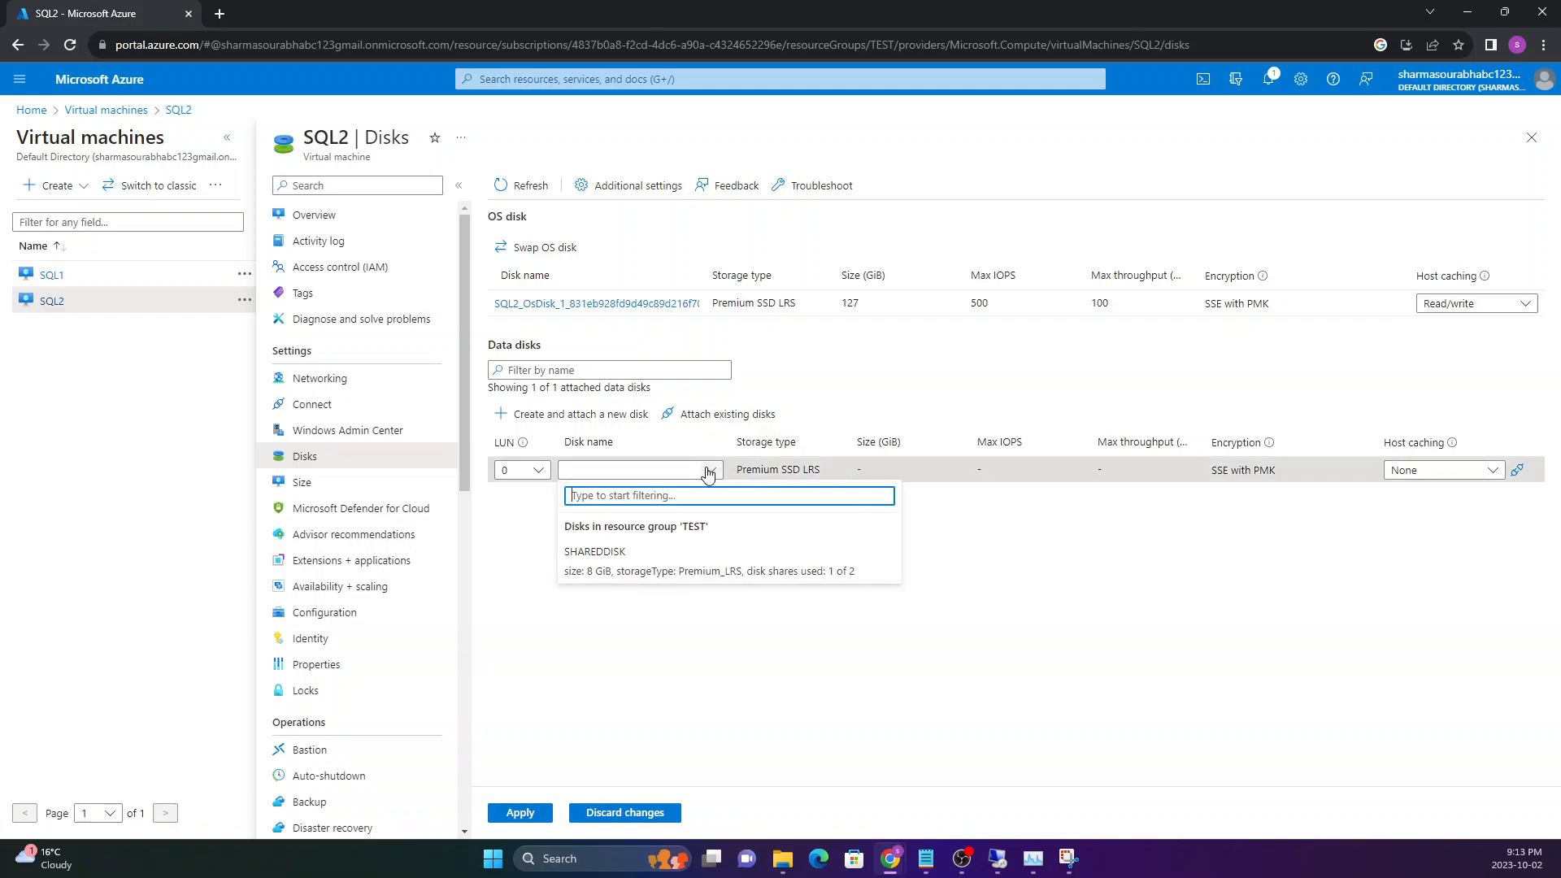
click(634, 563)
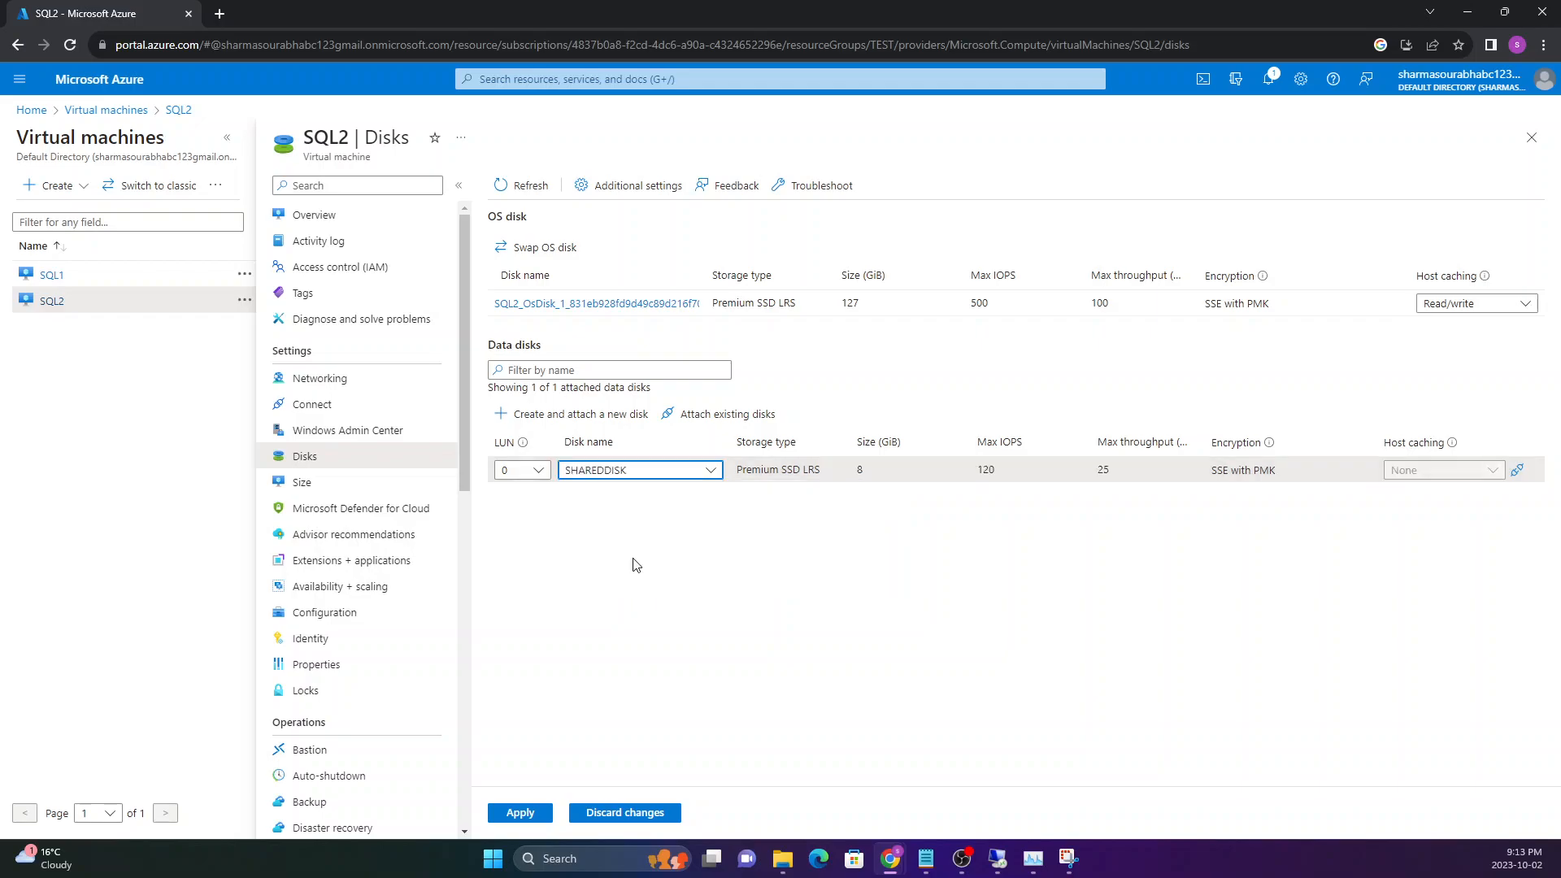
click(523, 815)
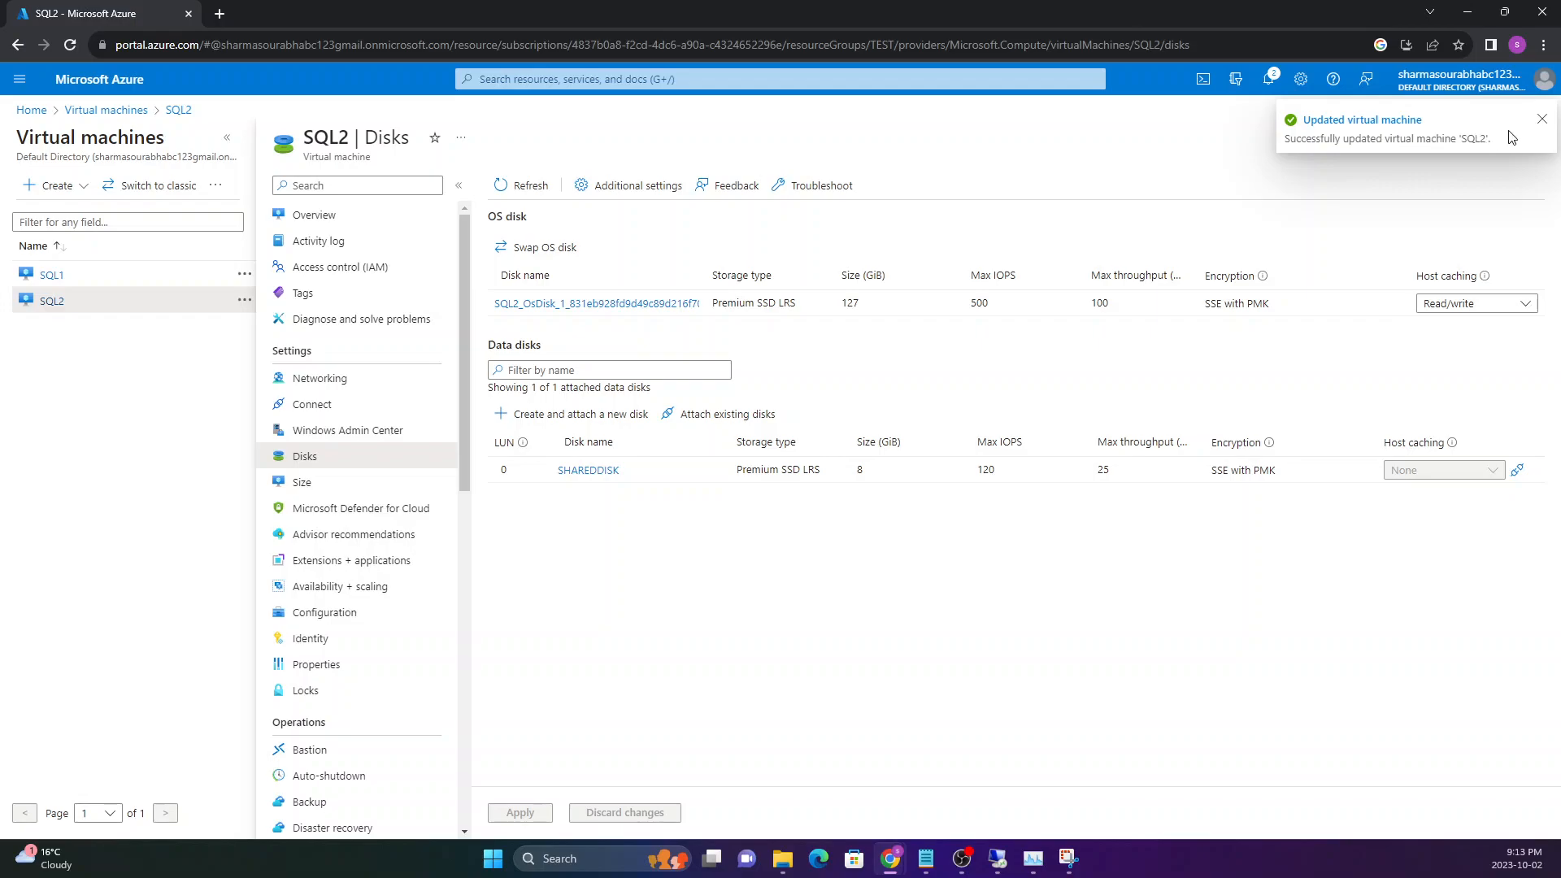
Dismiss the update notification and close the SQL2 disks page to return to the virtual machines list.
click(1540, 121)
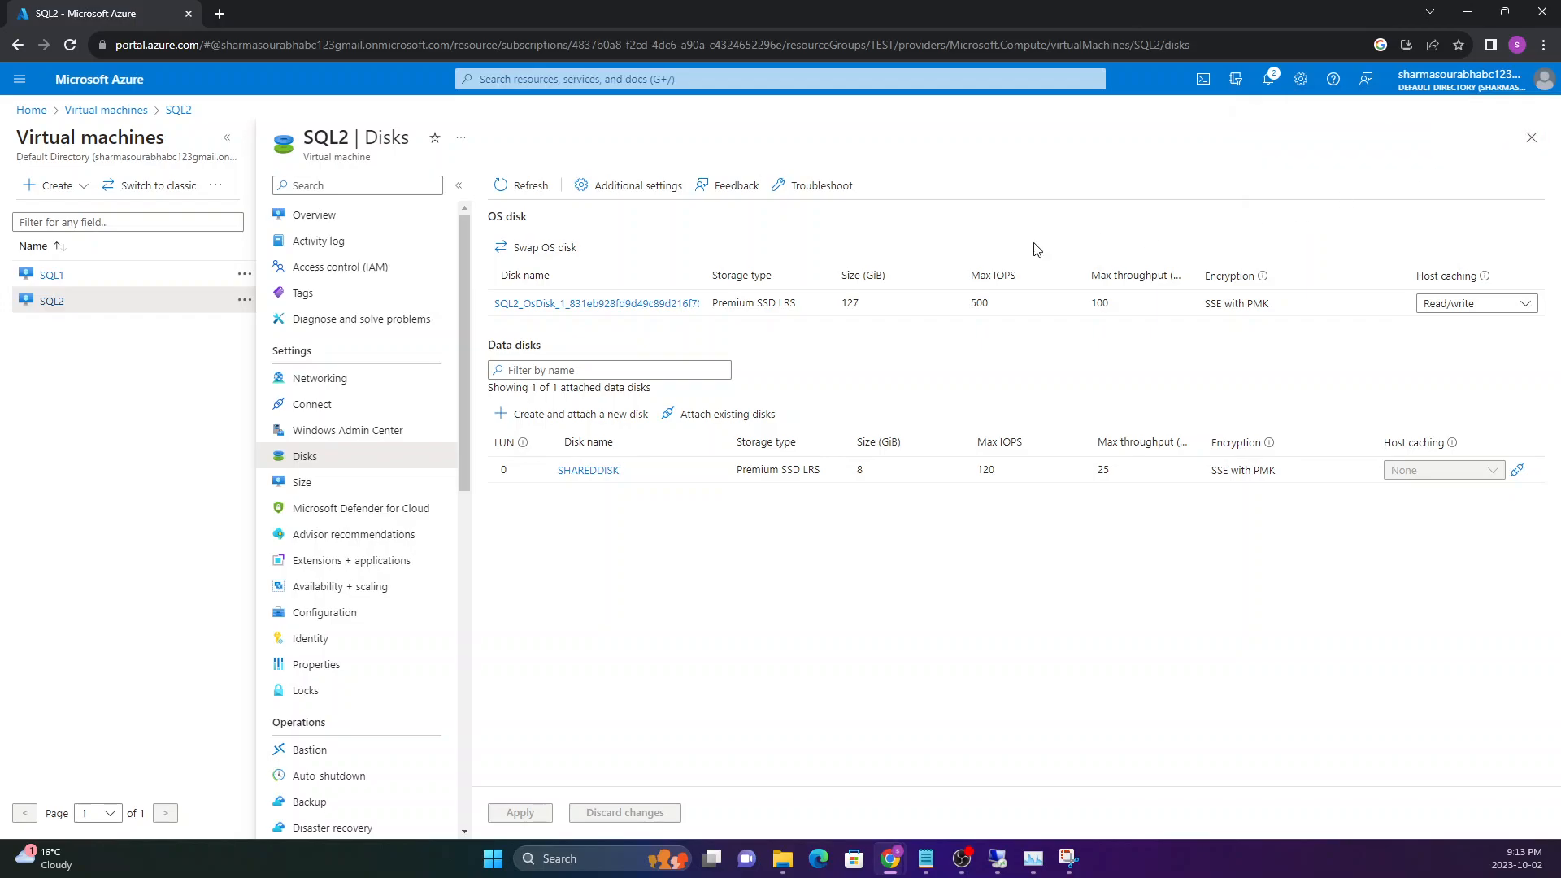
drag(532, 473, 530, 346)
click(591, 557)
click(1532, 137)
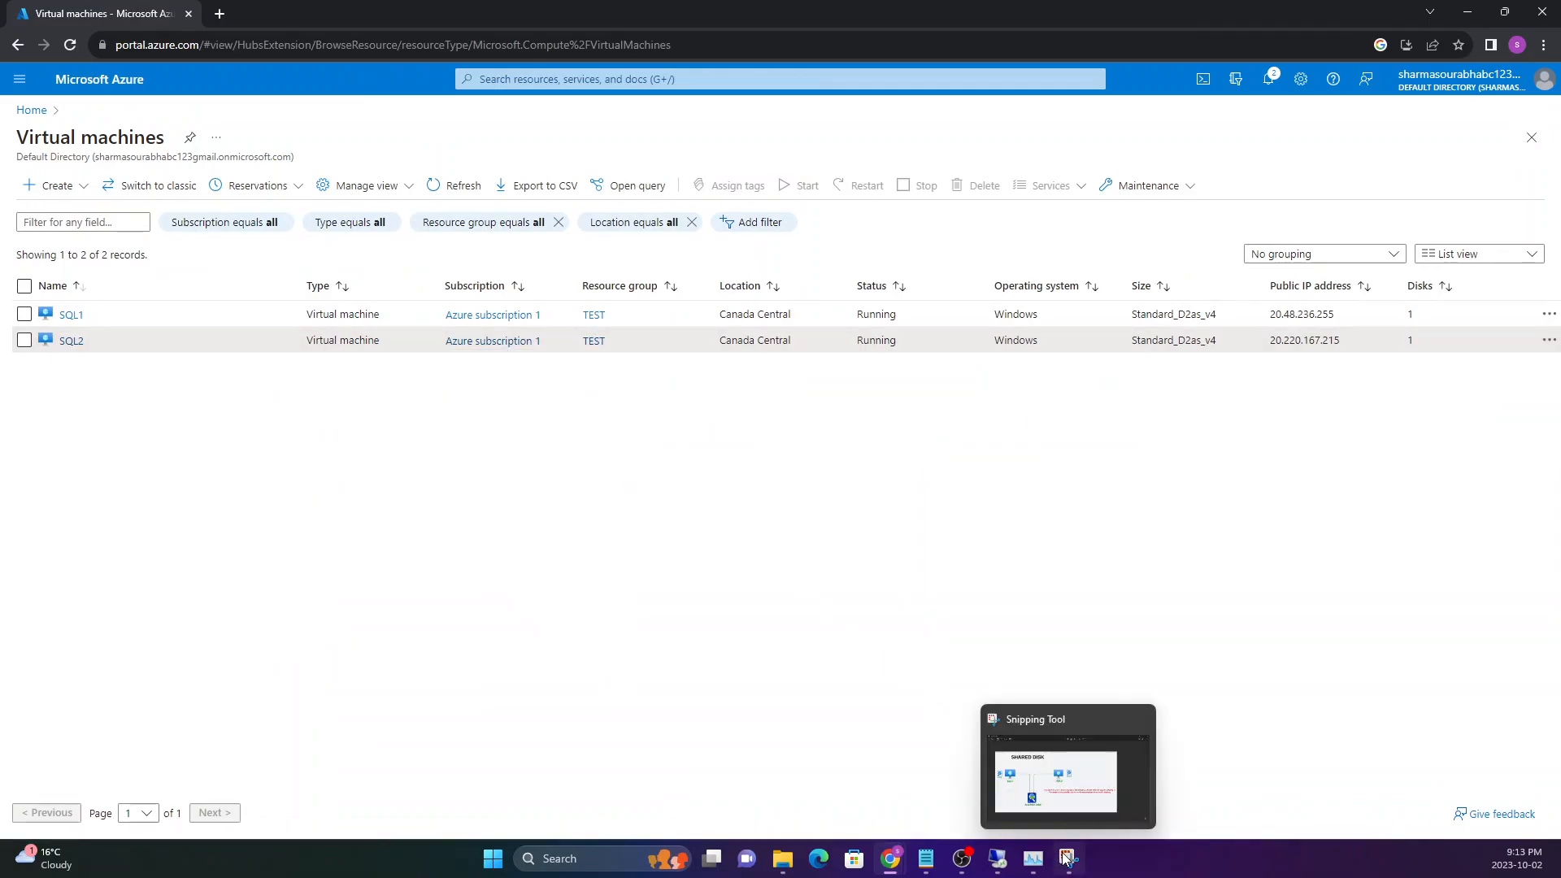
Switch to the shared disk diagram in Snipping Tool and mark the SQL1 and SQL2 labels with red pen brackets.
click(1004, 755)
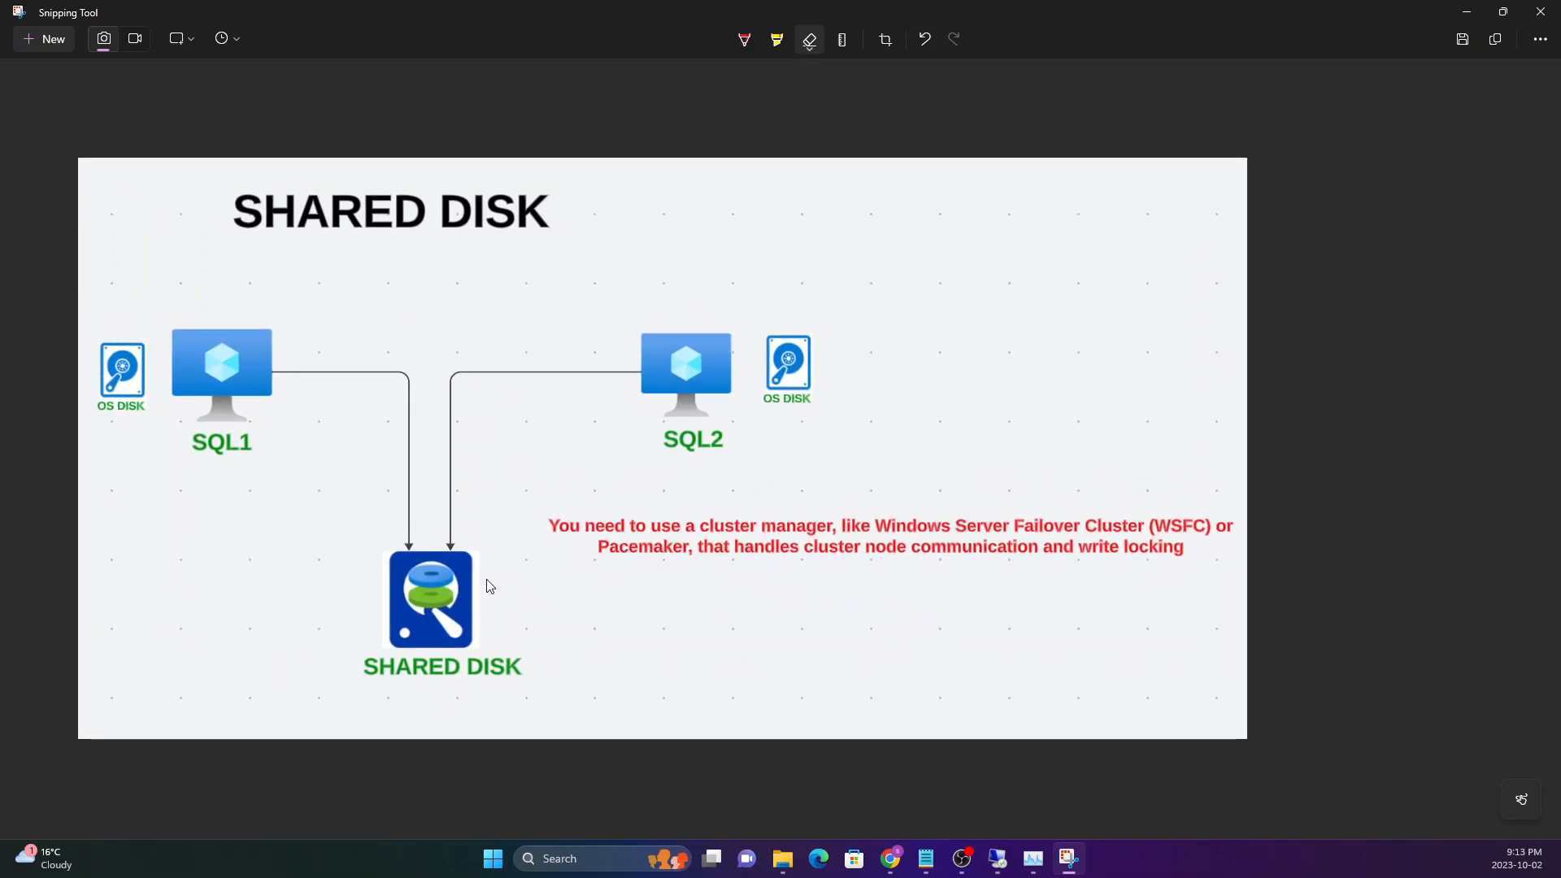
click(745, 38)
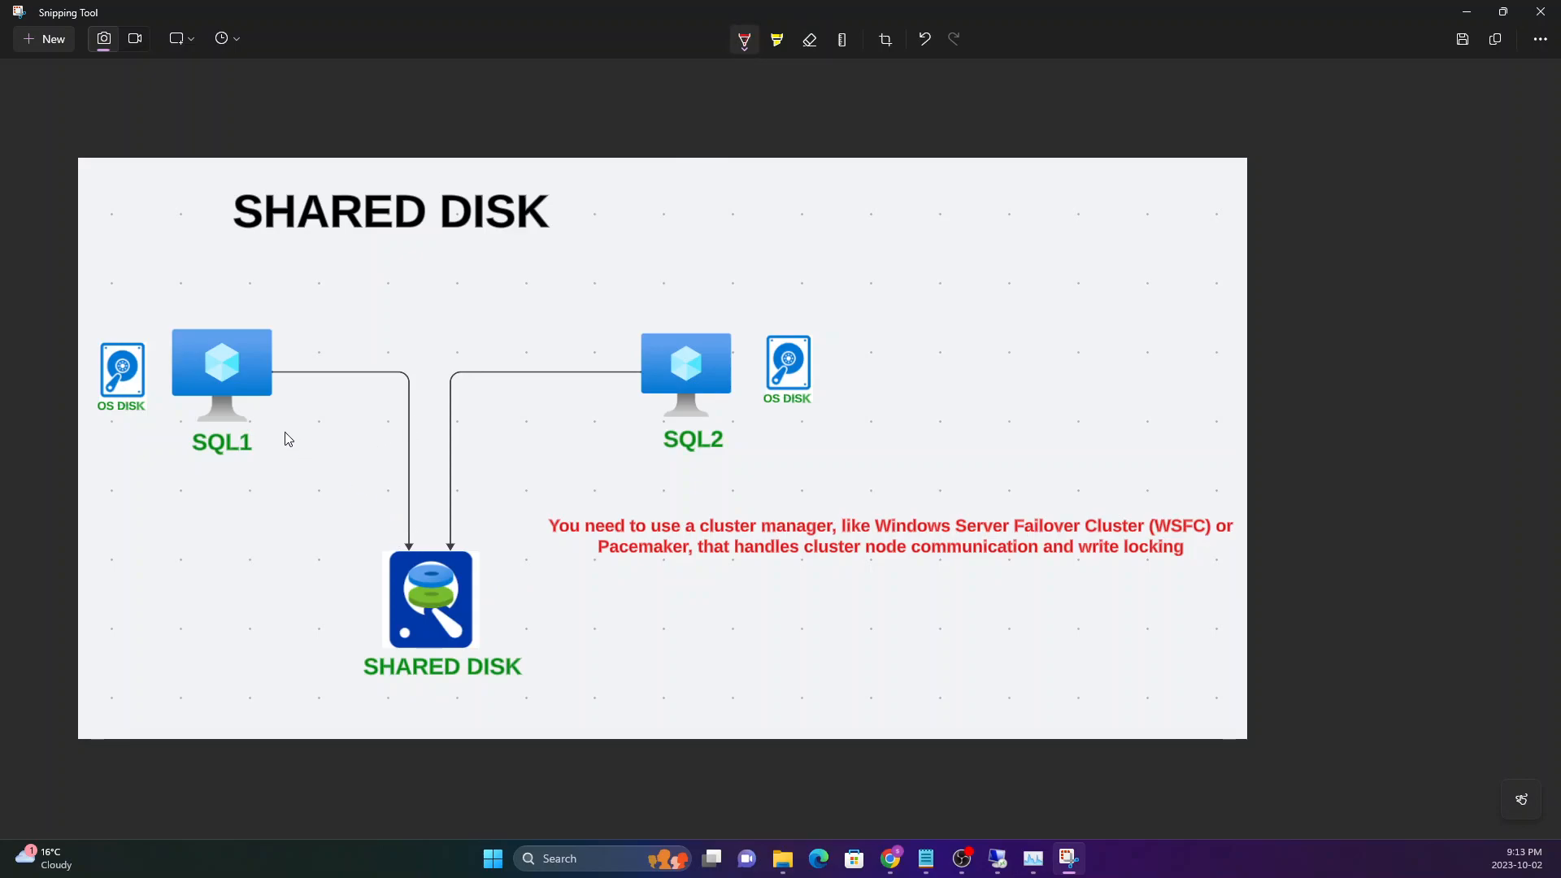
mouse_move(186, 454)
mouse_down()
mouse_move(206, 489)
mouse_move(283, 452)
mouse_up()
mouse_move(655, 444)
mouse_down()
mouse_move(669, 471)
mouse_move(756, 461)
mouse_up()
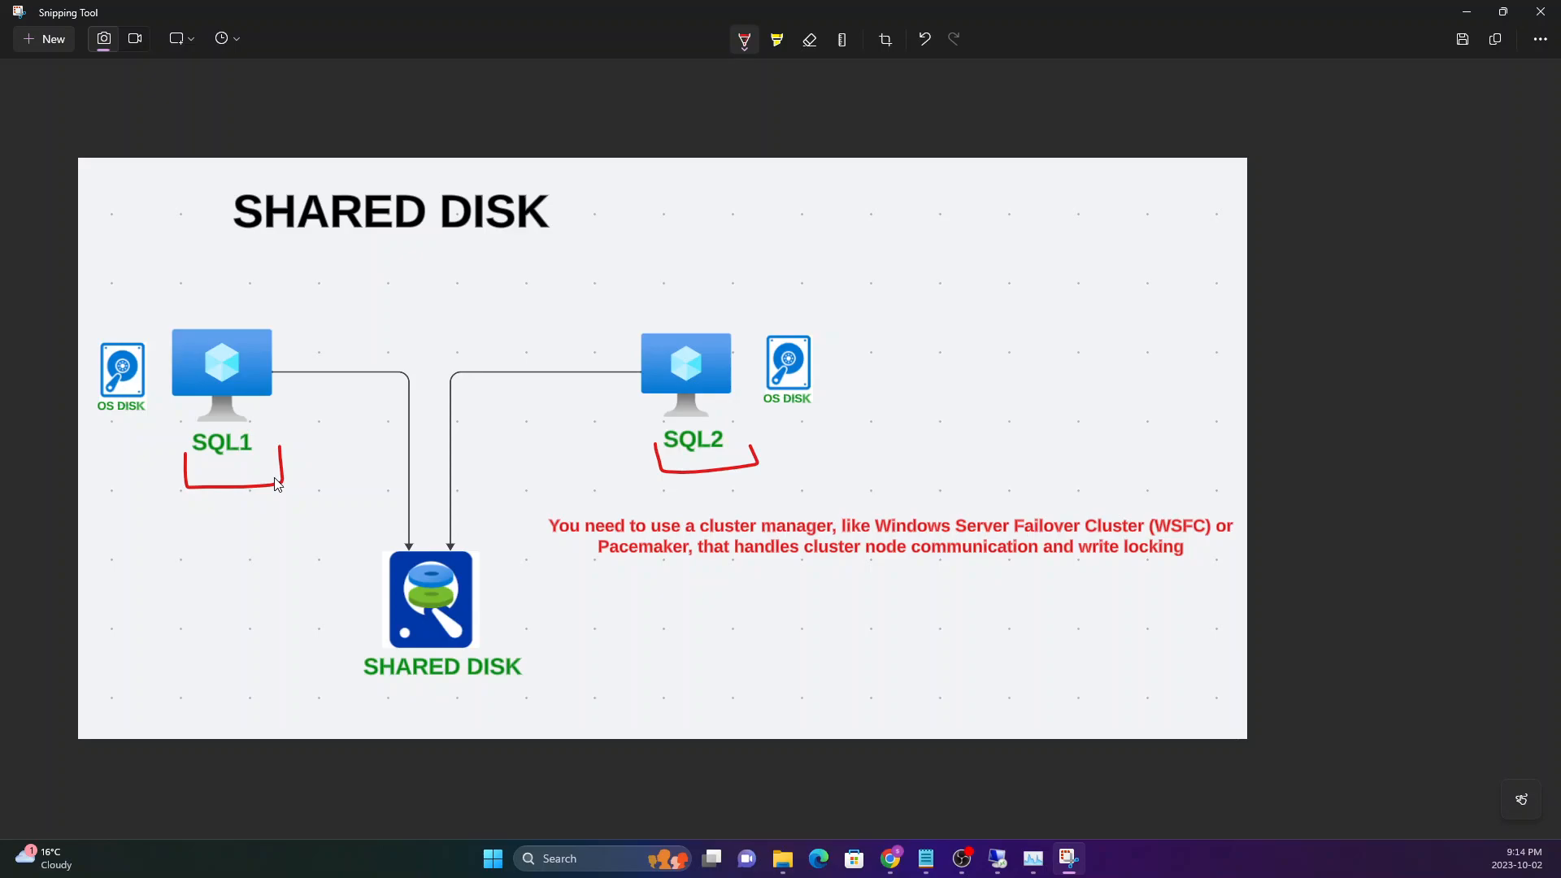
Draw red pen arrows from SQL1 and SQL2 towards the shared disk, adding a second stroke beside each.
mouse_move(277, 478)
mouse_down()
mouse_move(321, 472)
mouse_move(379, 552)
mouse_up()
mouse_move(654, 460)
mouse_down()
mouse_move(540, 496)
mouse_move(500, 553)
mouse_move(494, 536)
mouse_move(505, 543)
mouse_up()
mouse_move(363, 550)
mouse_down()
mouse_move(384, 561)
mouse_move(391, 540)
mouse_up()
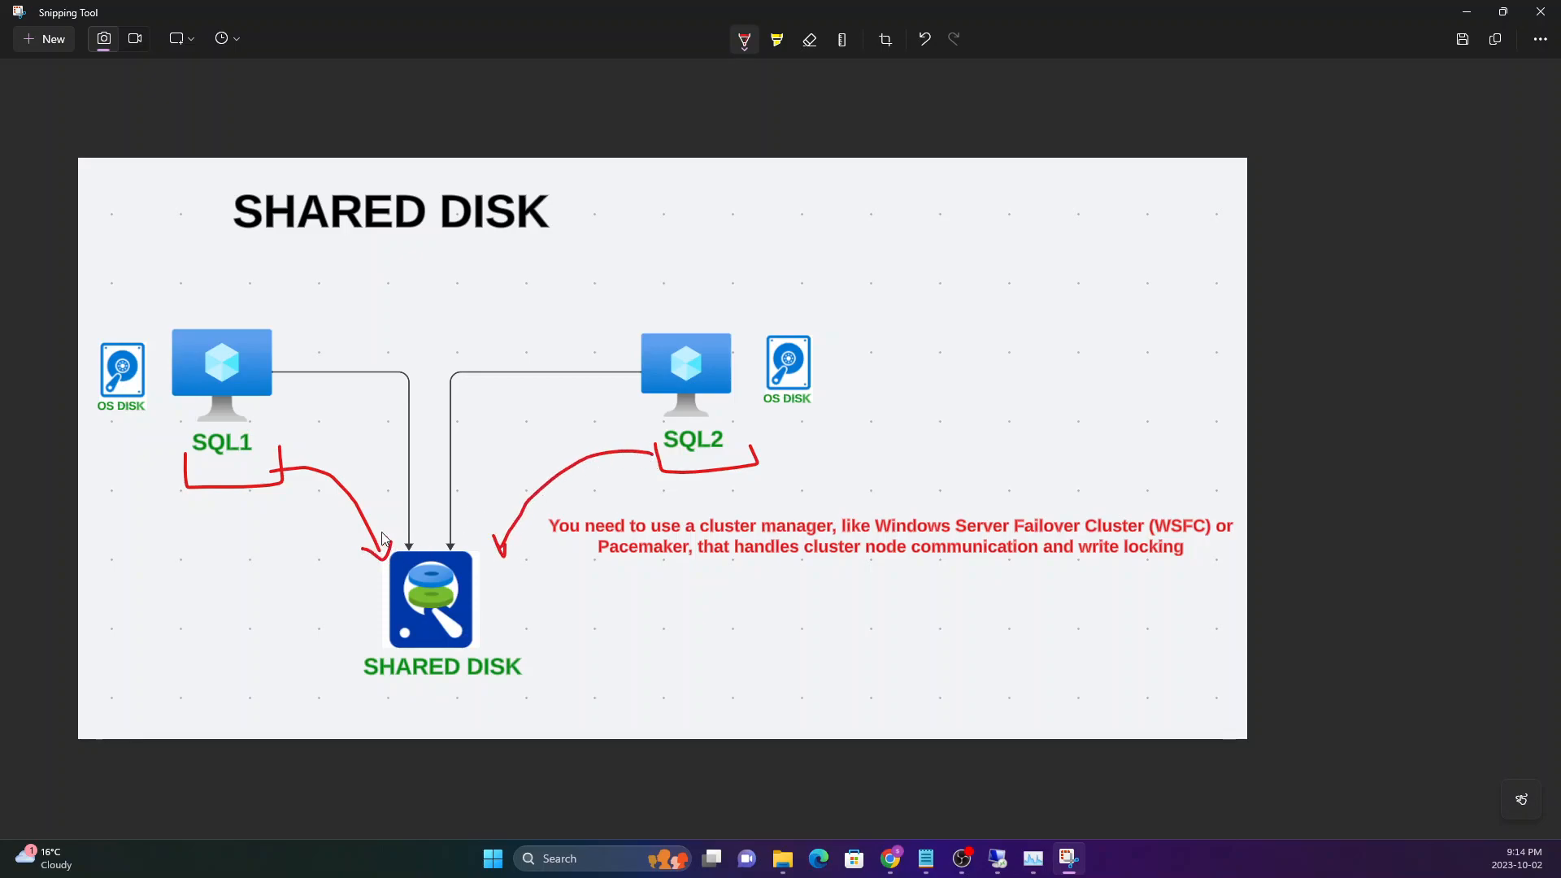
drag(328, 446, 363, 488)
mouse_move(649, 404)
mouse_down()
mouse_move(517, 477)
mouse_move(537, 467)
mouse_up()
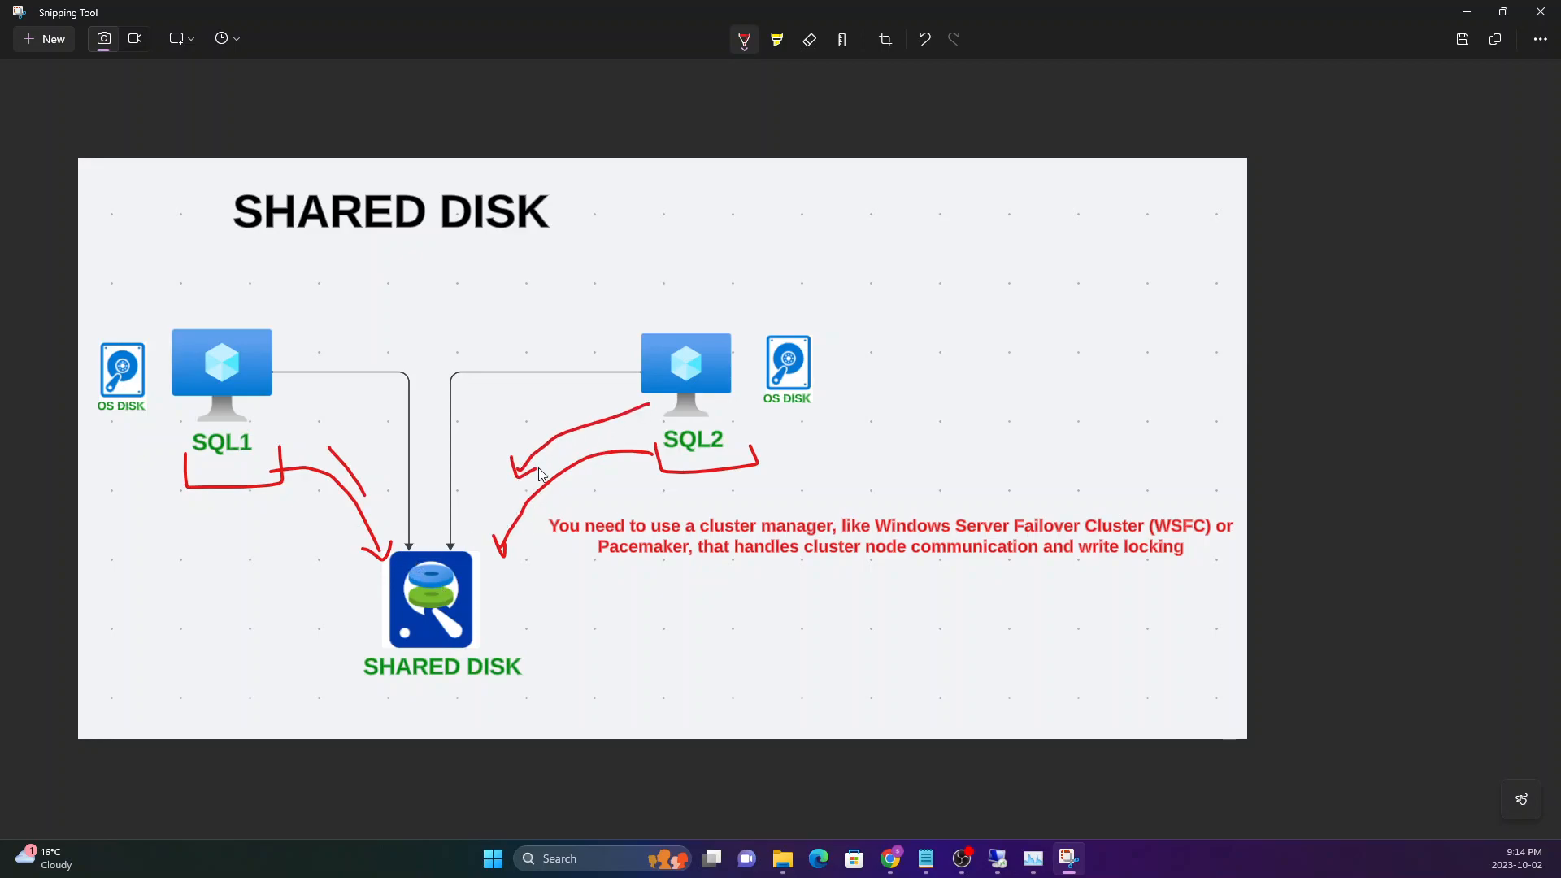
Cross out the arrows beside SQL1 and SQL2 with the red pen, and minimize the diagram.
drag(241, 470, 299, 510)
drag(290, 449, 265, 515)
drag(552, 442, 606, 481)
drag(588, 437, 587, 487)
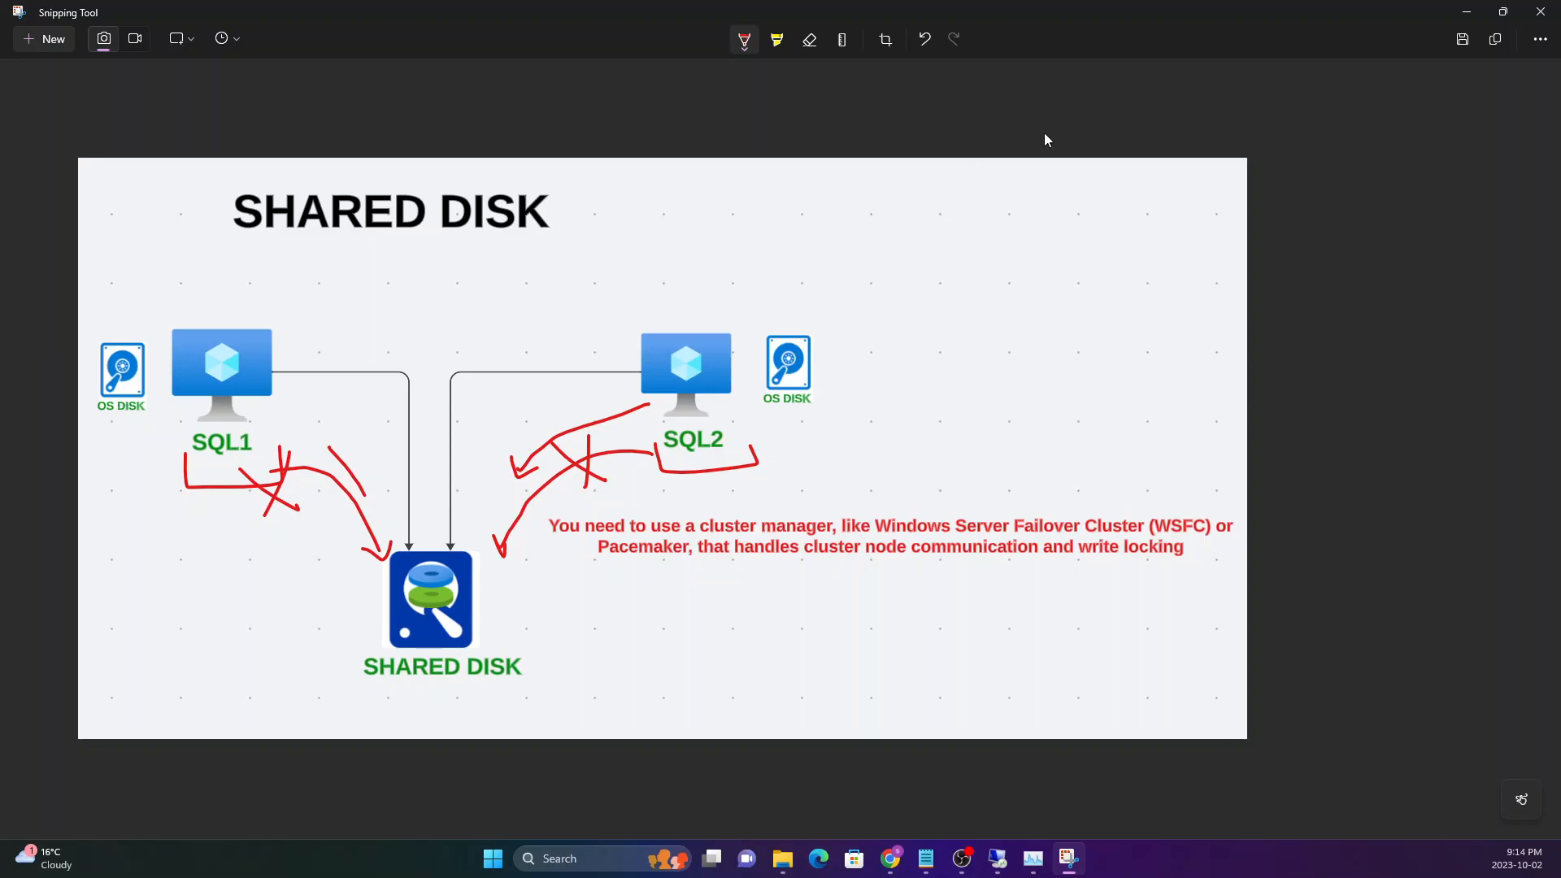
click(1461, 12)
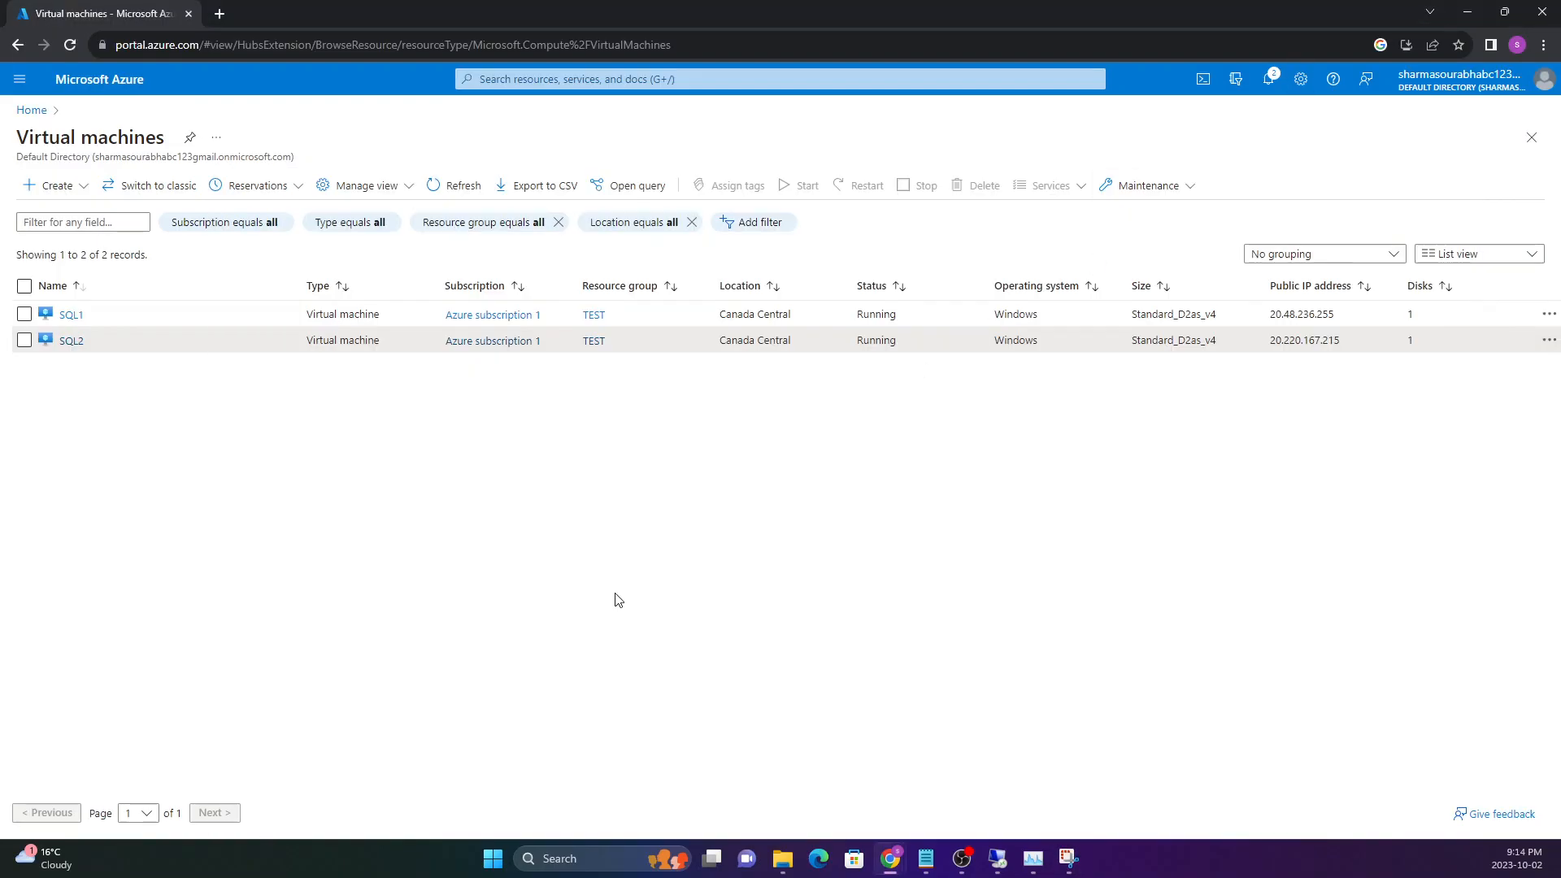
Switch to the SQL1 remote desktop session and check the available drives under This PC in File Explorer.
click(997, 859)
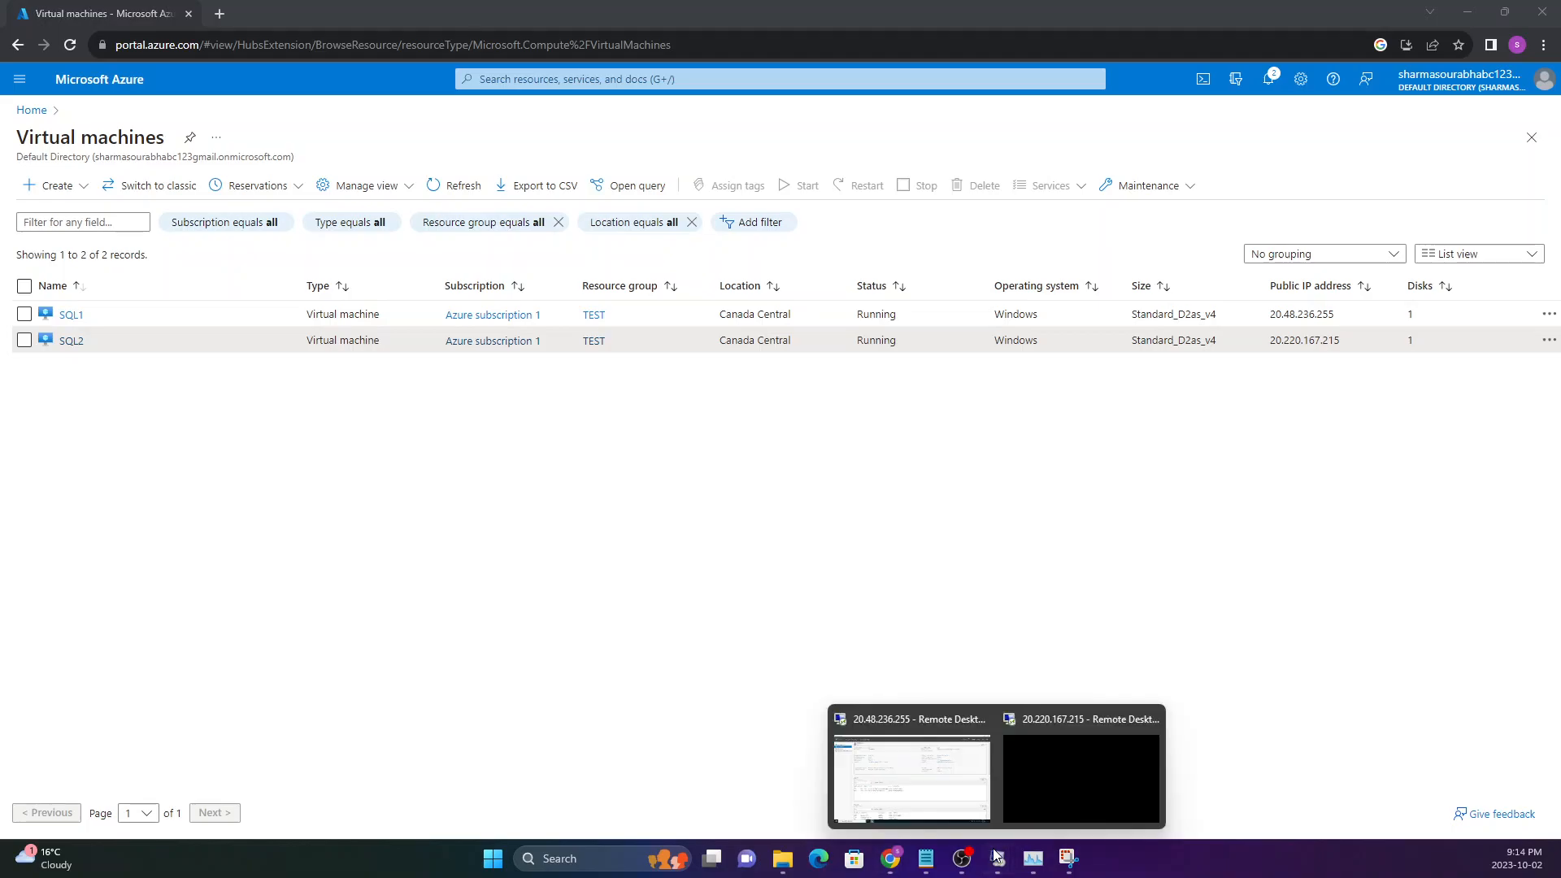
click(916, 773)
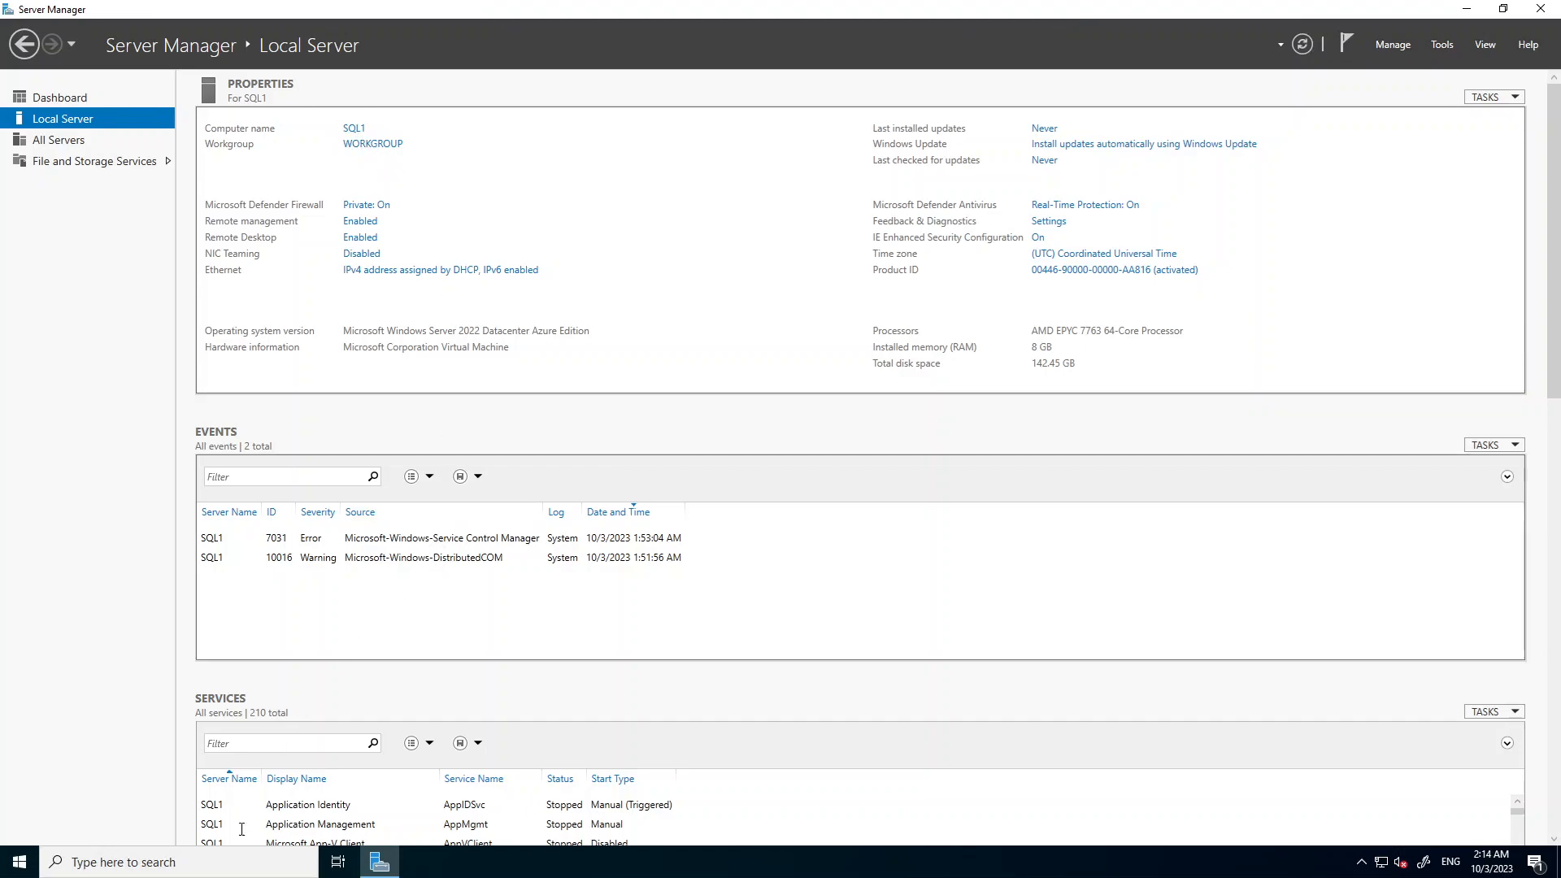
click(23, 865)
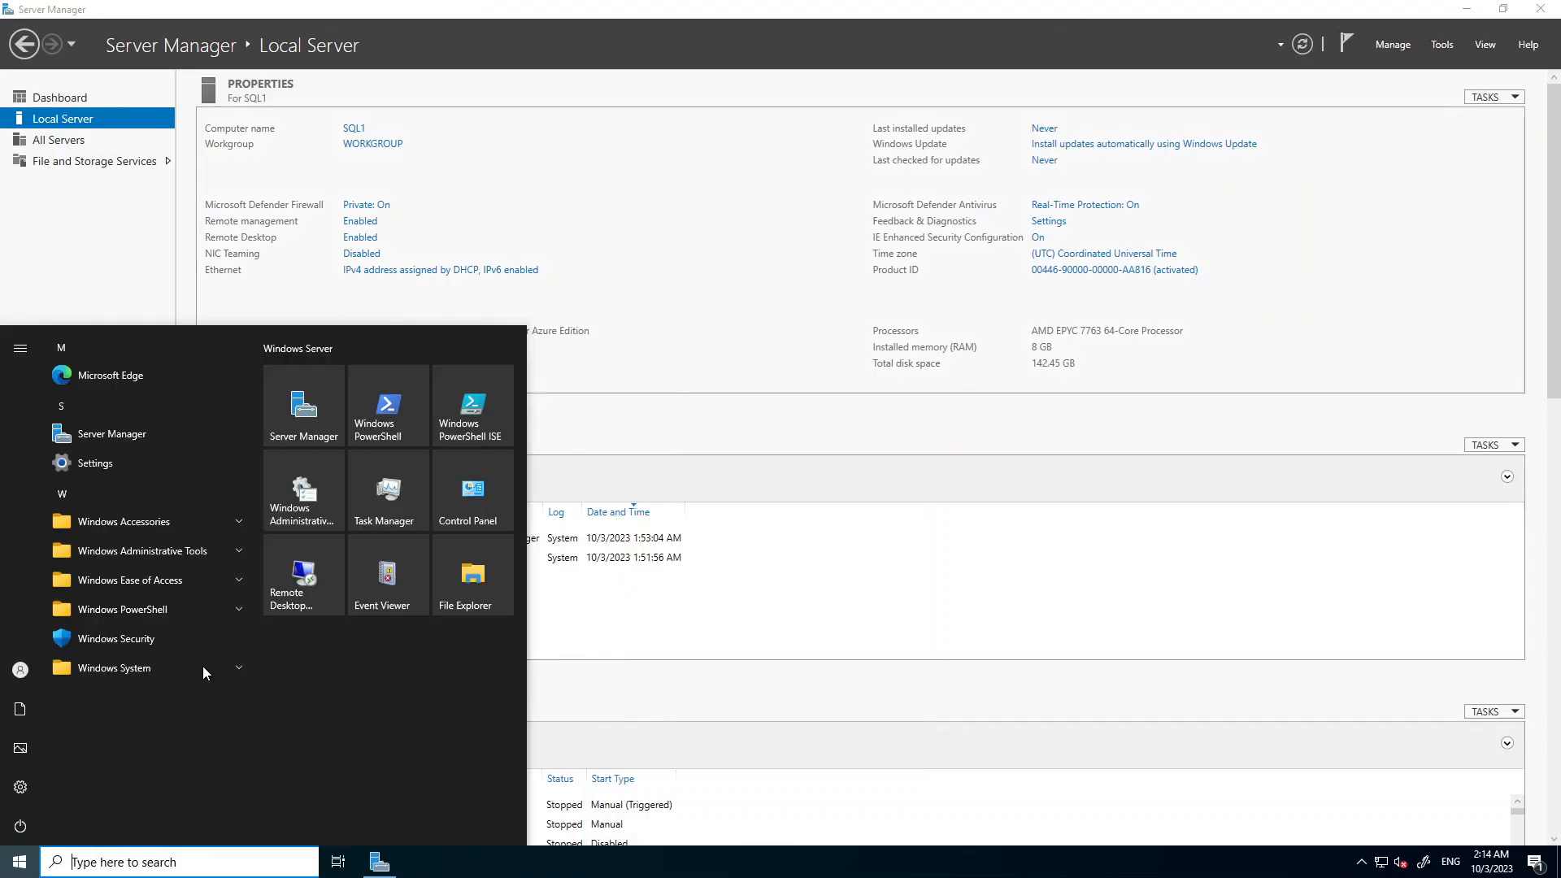
click(506, 580)
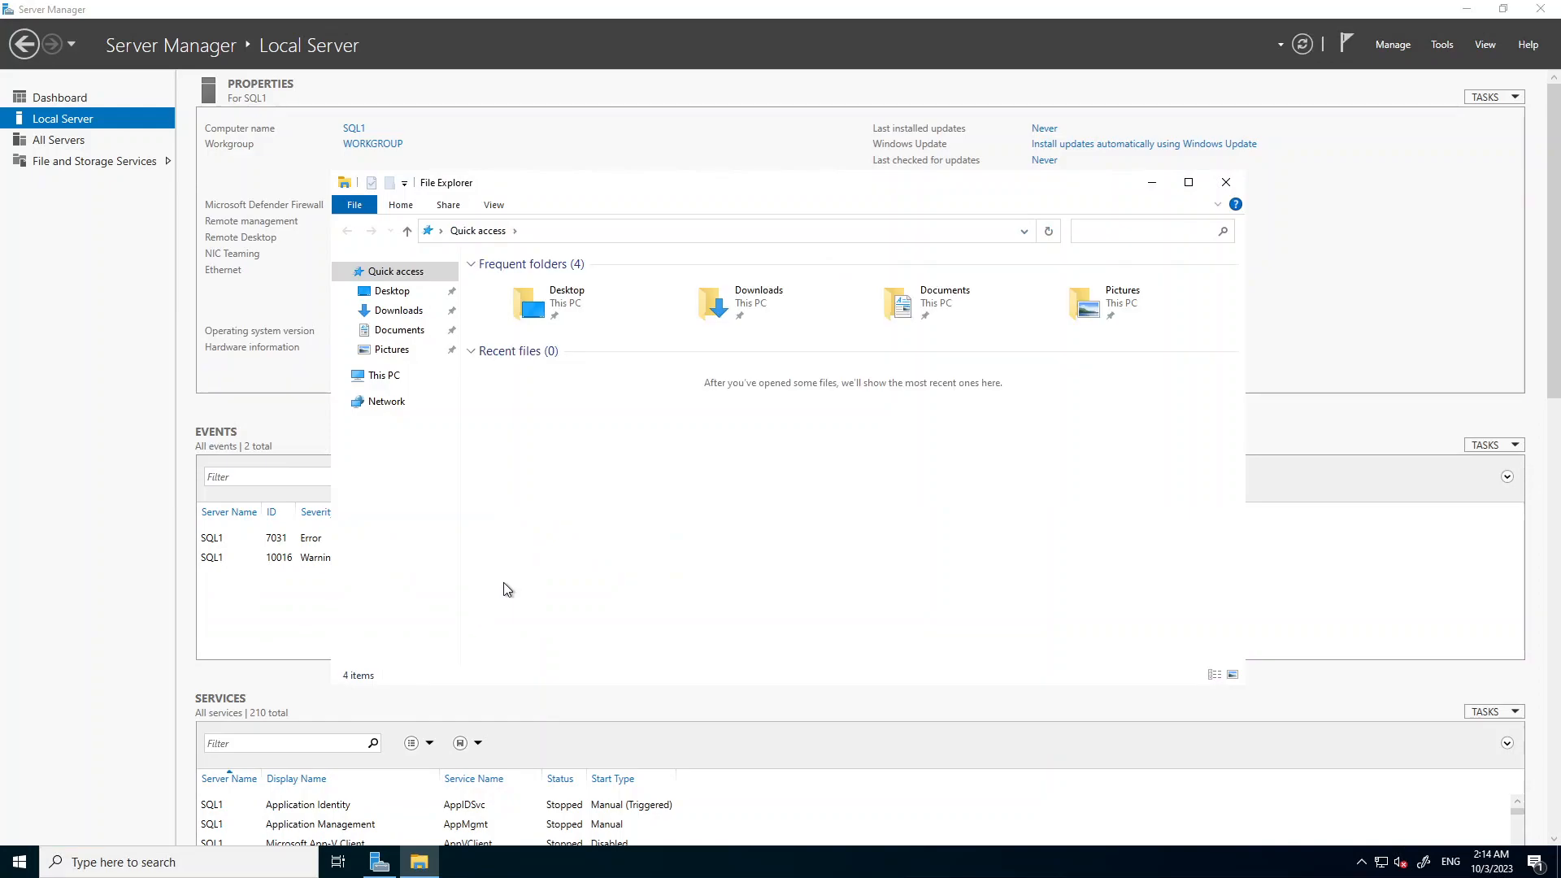
click(387, 377)
drag(593, 557, 699, 548)
click(686, 560)
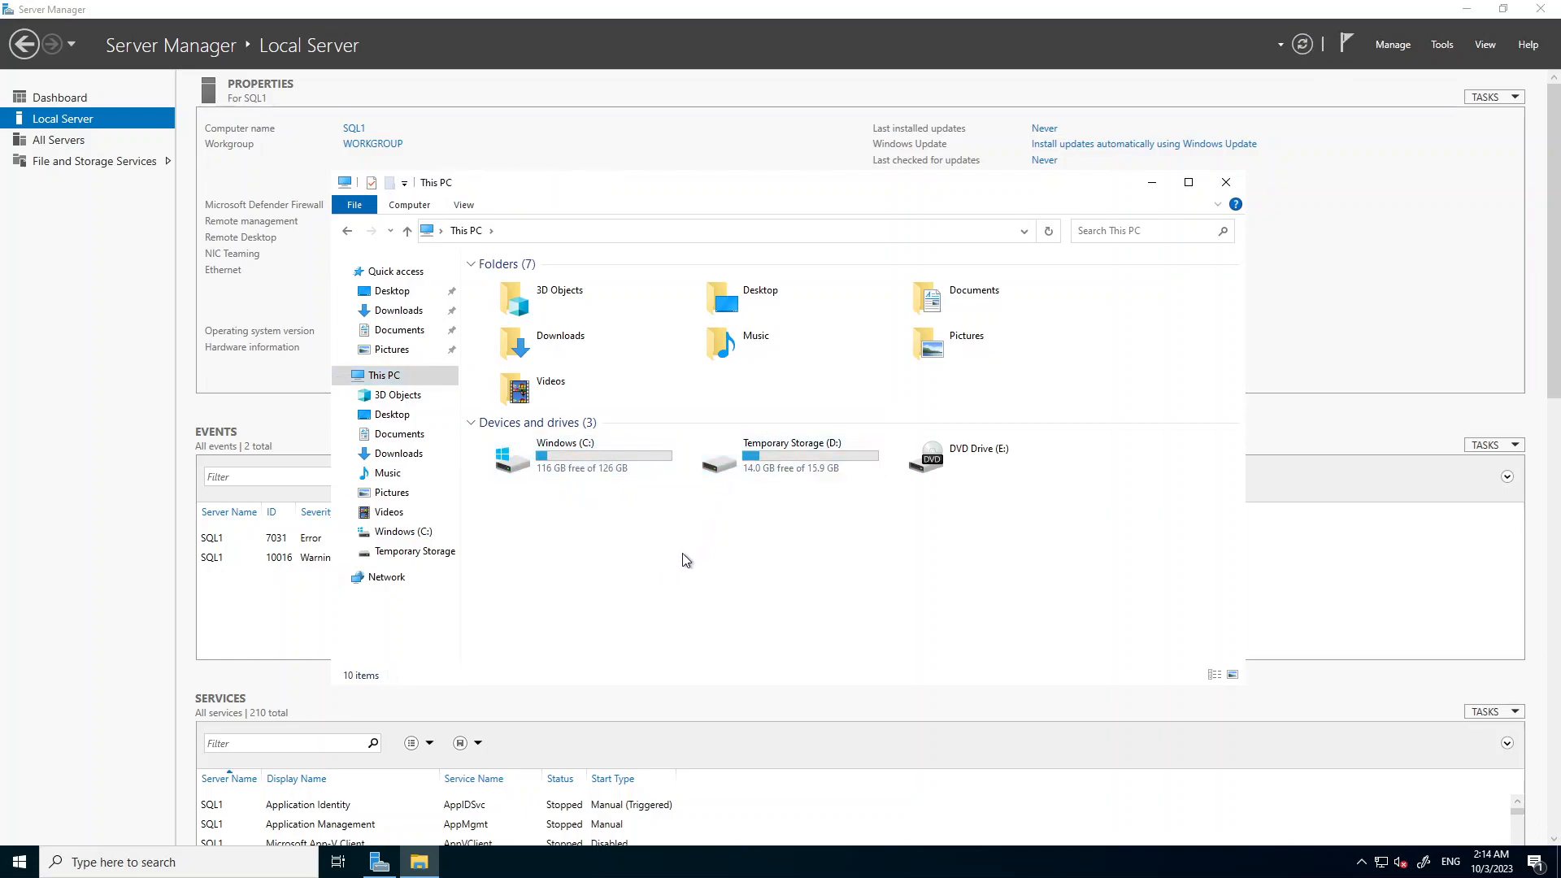
Open Disk Management on SQL1 in a maximized window and initialize Disk 2 with the GPT partition style.
right_click(14, 870)
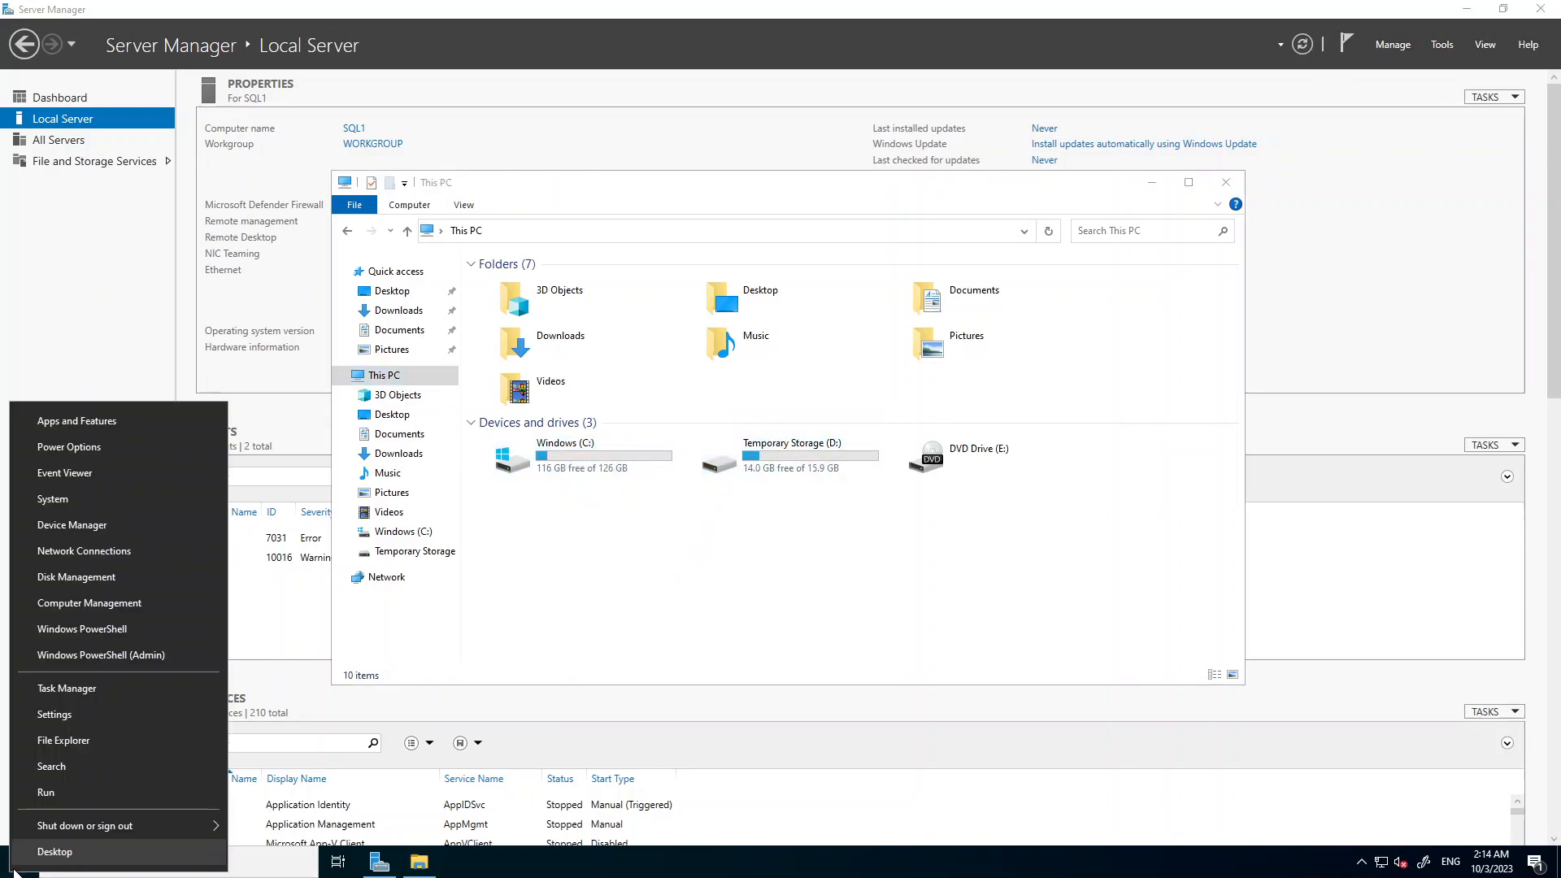
click(67, 577)
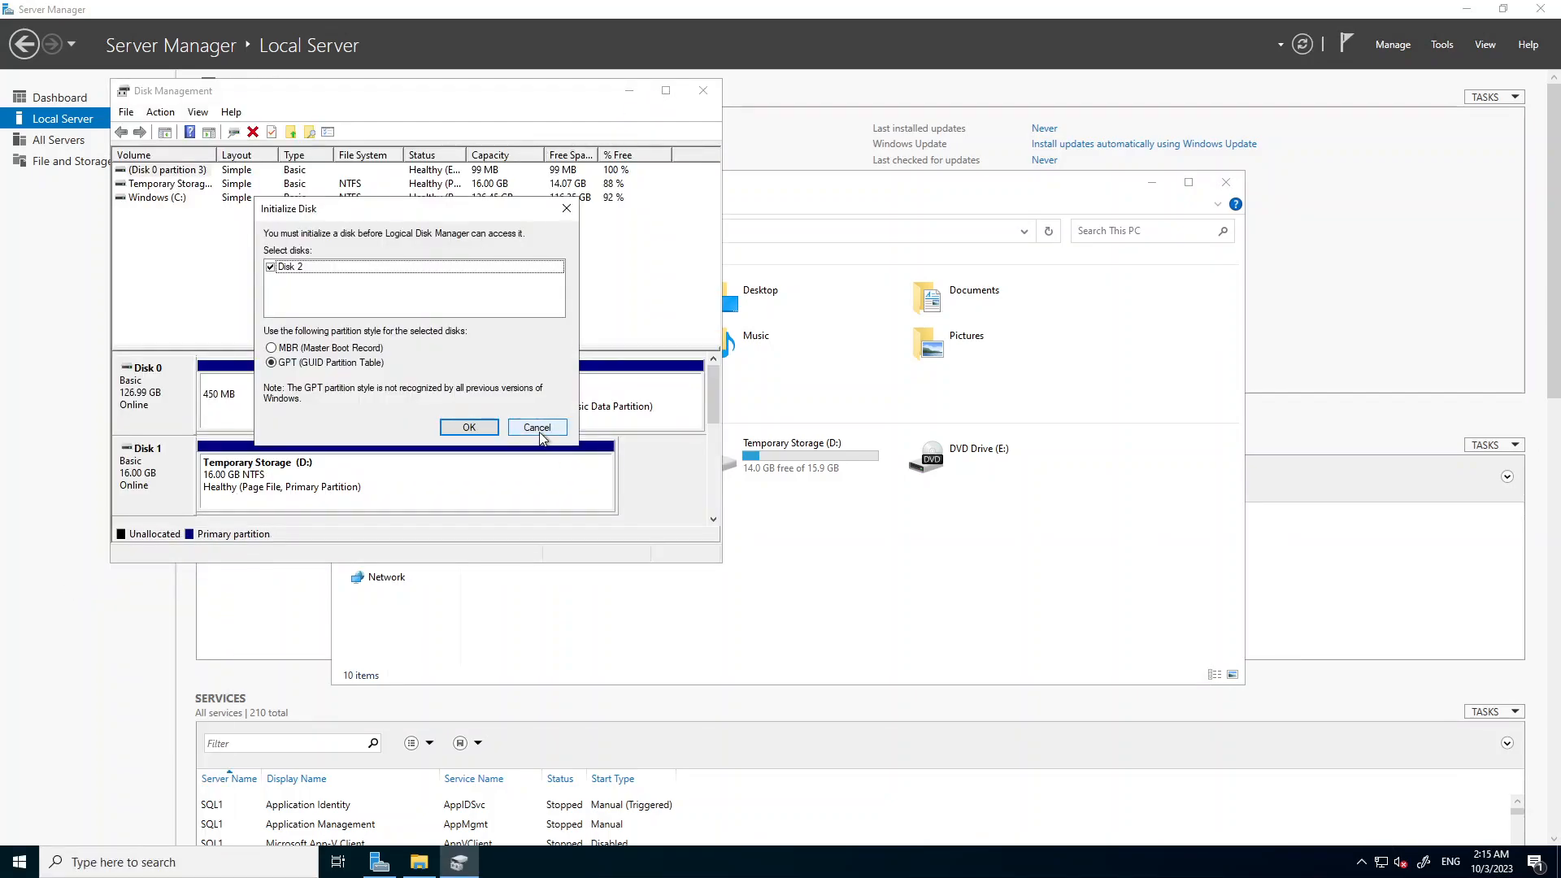
click(538, 429)
click(664, 91)
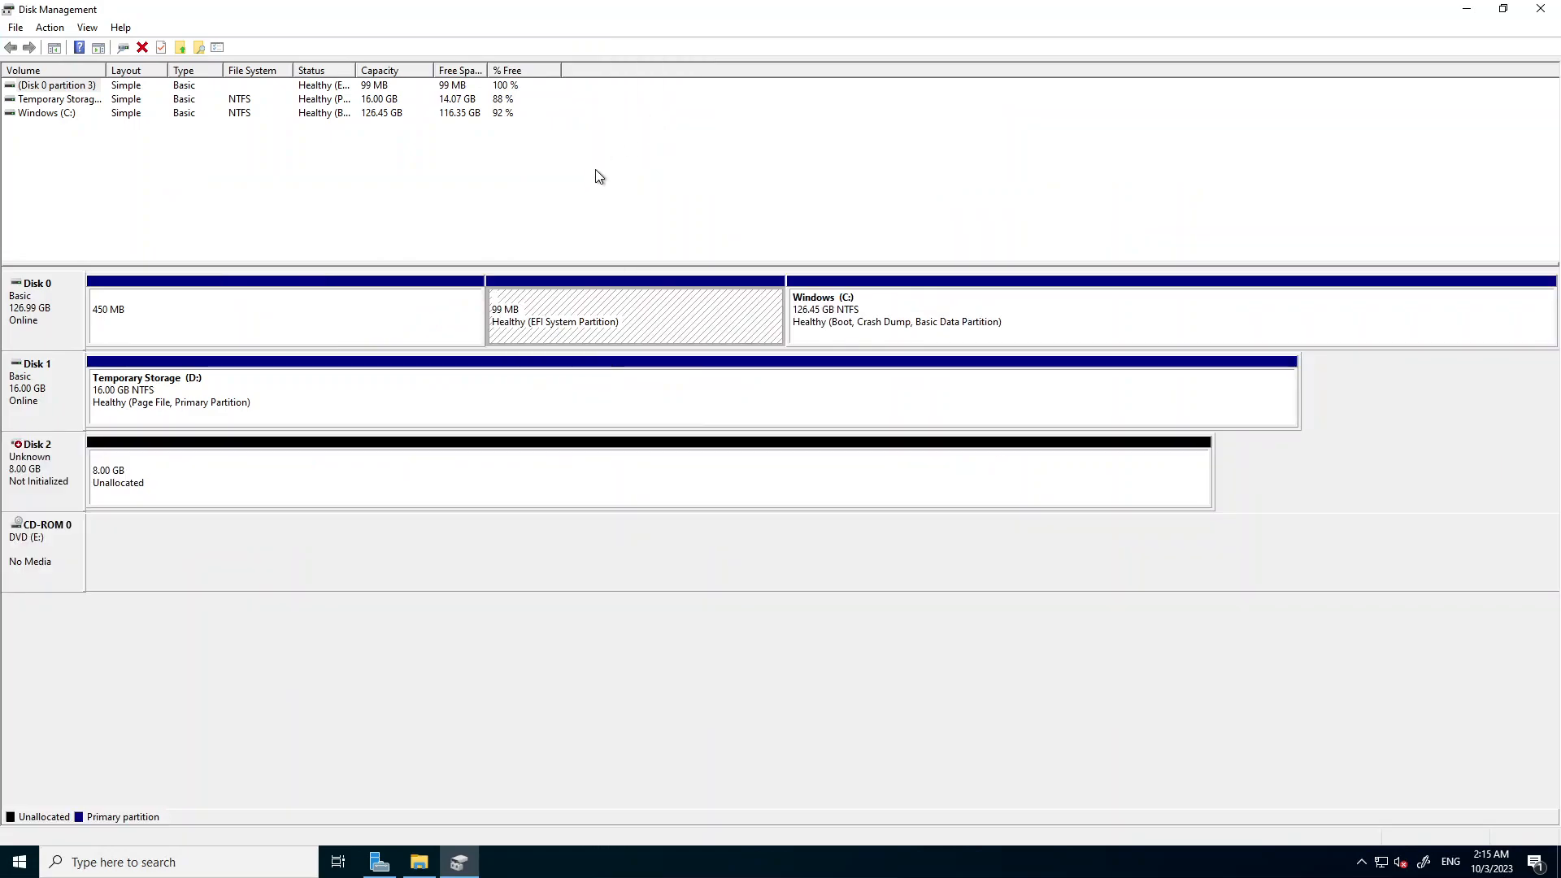
right_click(51, 481)
click(57, 488)
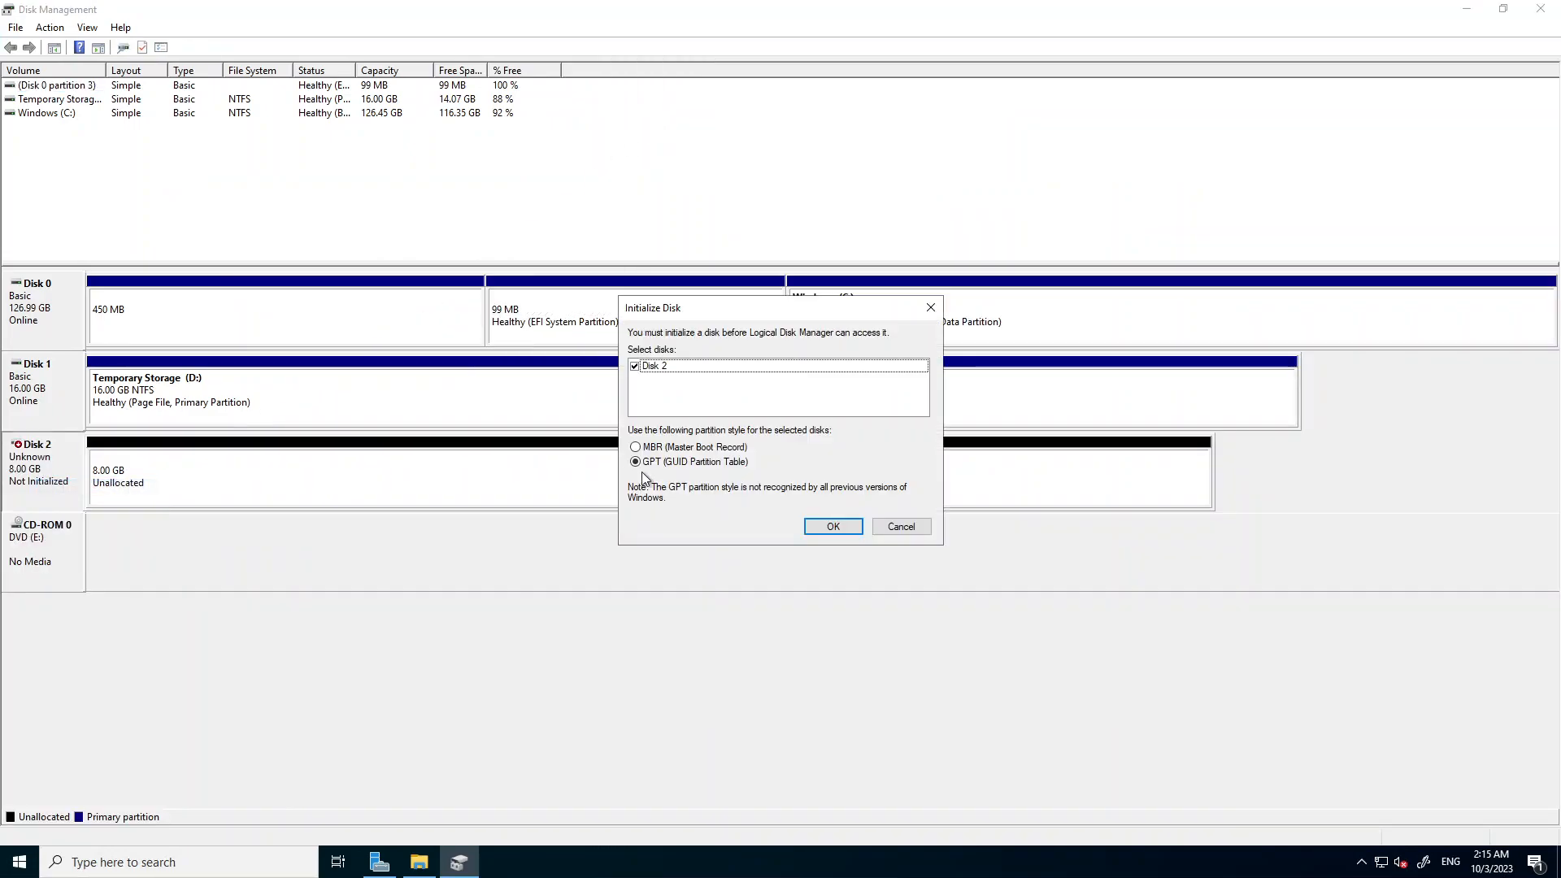
click(830, 526)
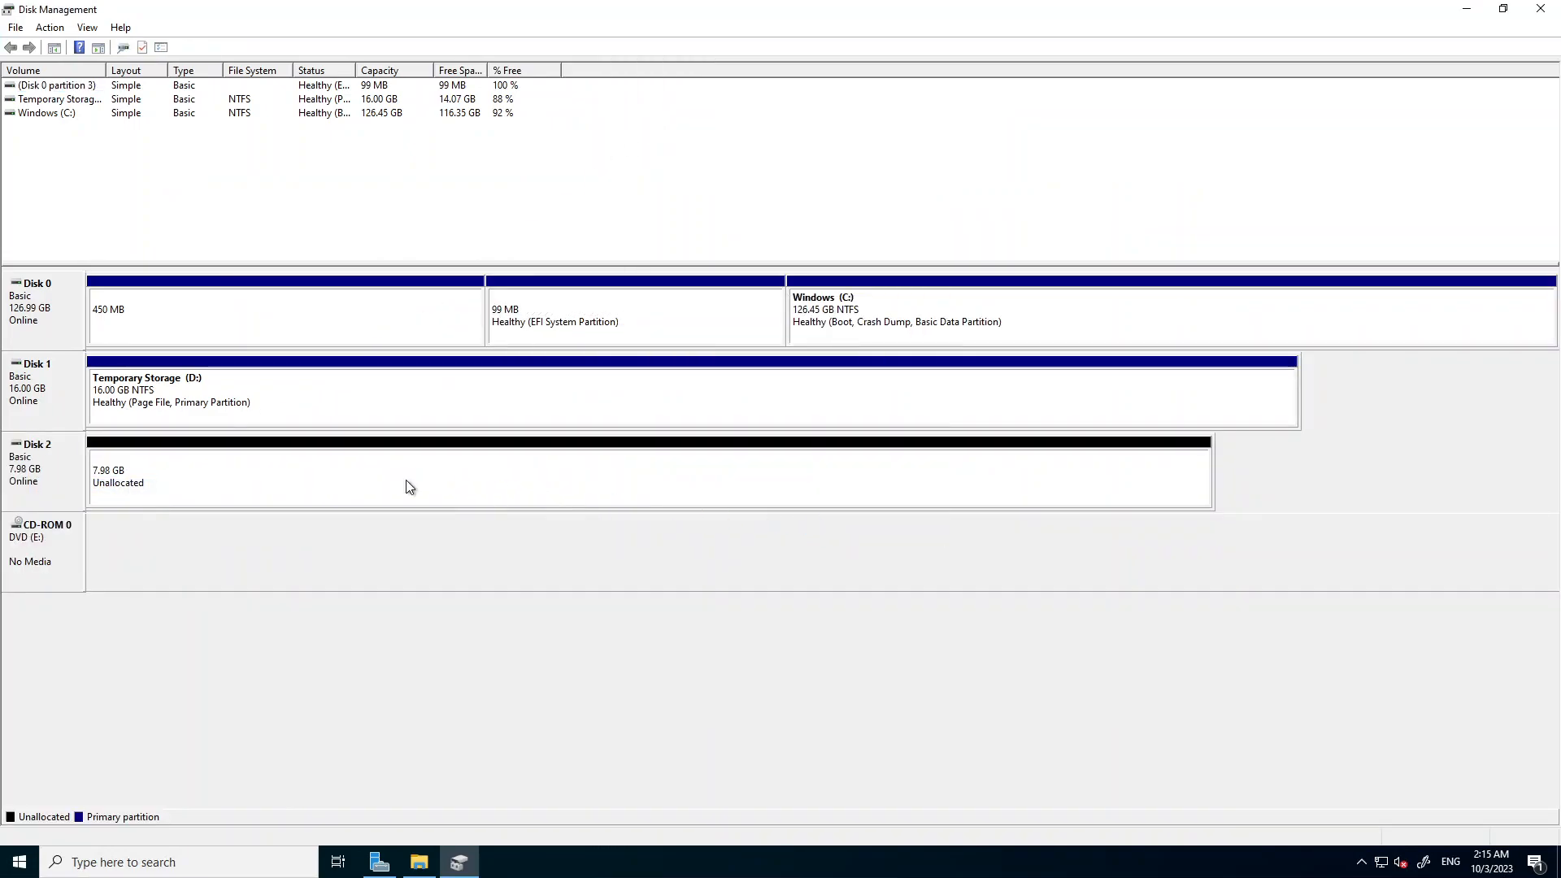
Create a simple NTFS volume labelled DATA with drive letter F on Disk 2's unallocated space, and close Disk Management.
right_click(407, 480)
click(476, 492)
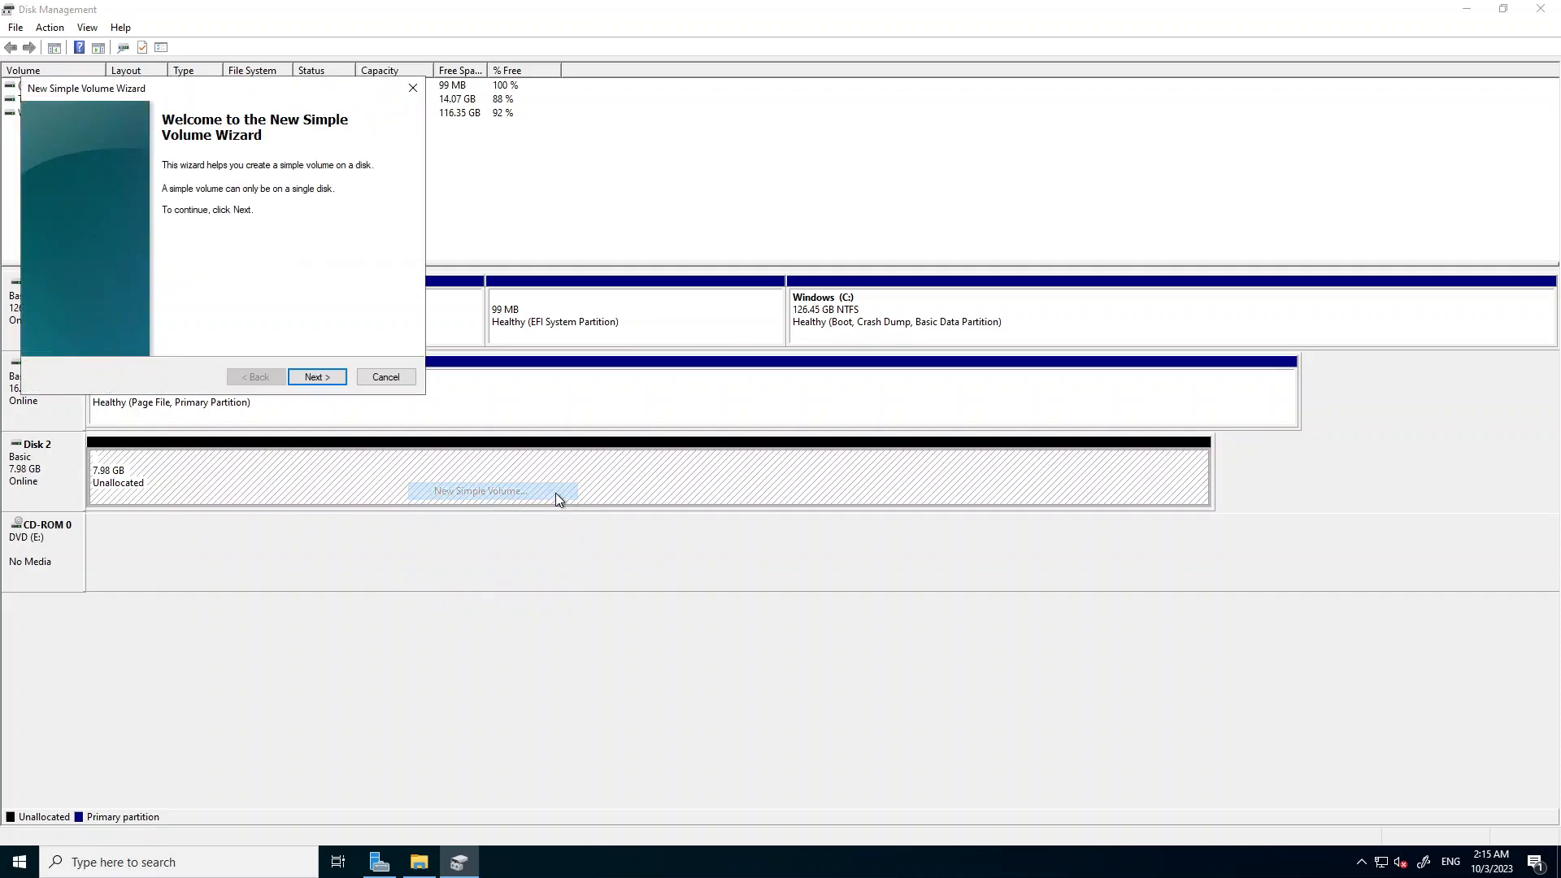
click(331, 379)
click(319, 376)
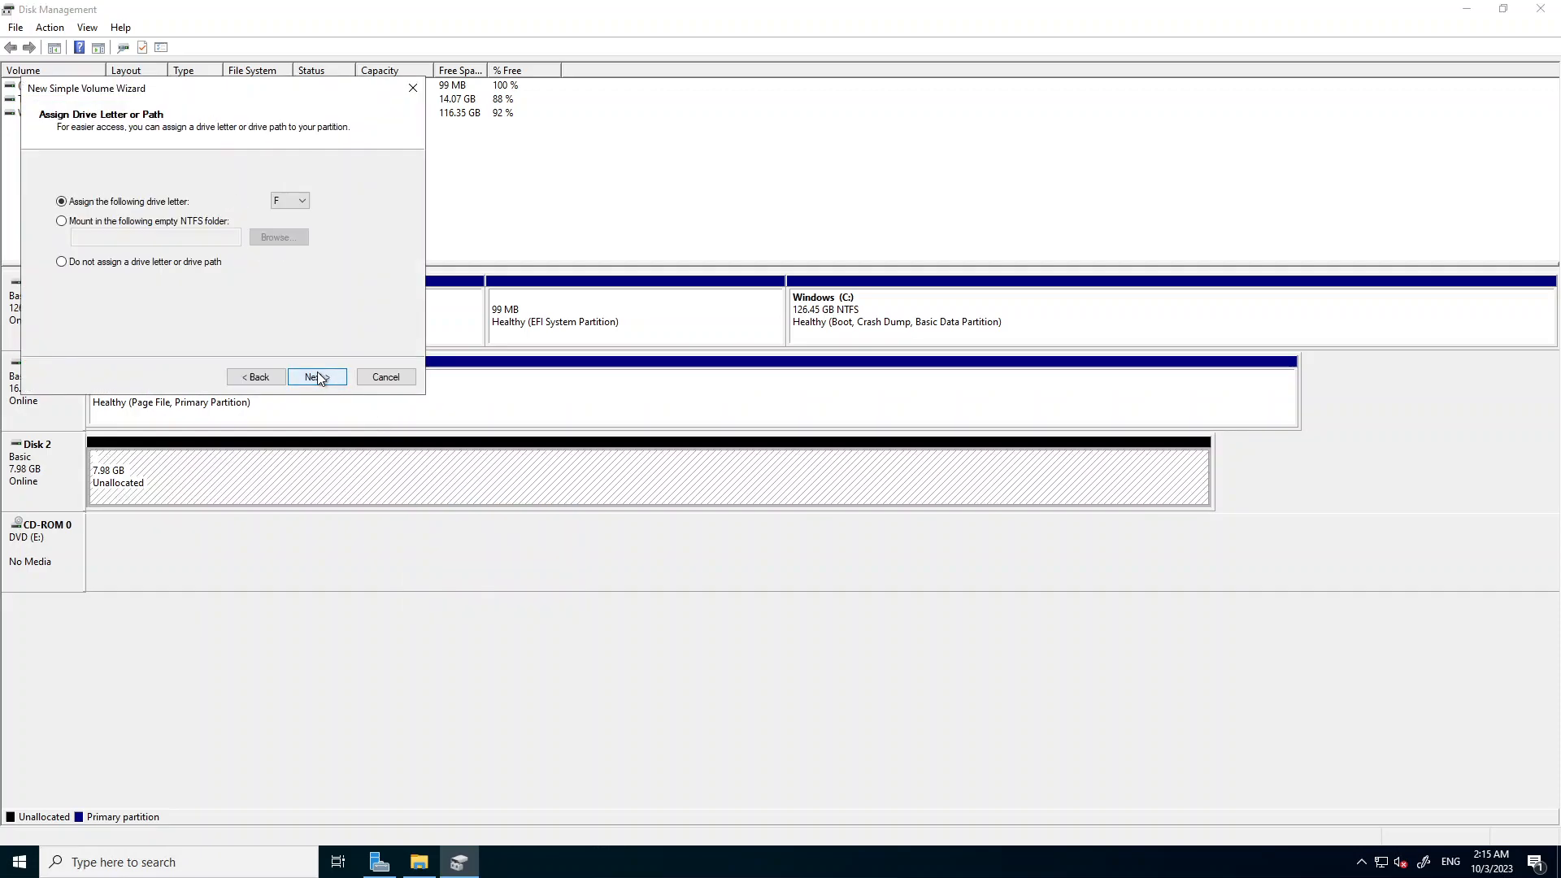
click(315, 378)
click(278, 283)
key(ctrl+a)
text(DAT)
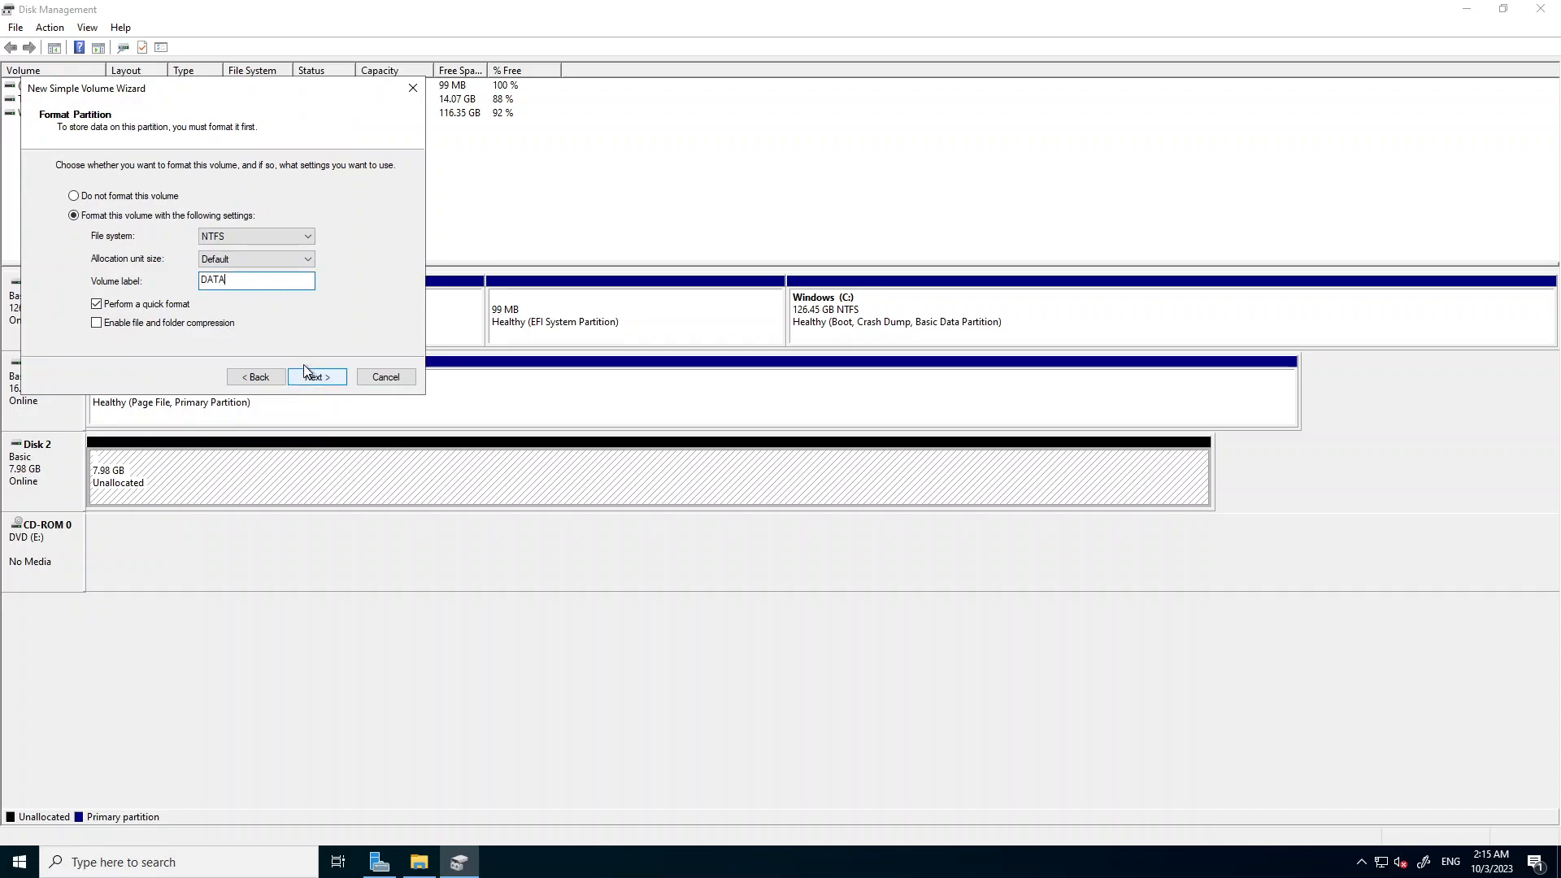
click(302, 384)
click(306, 376)
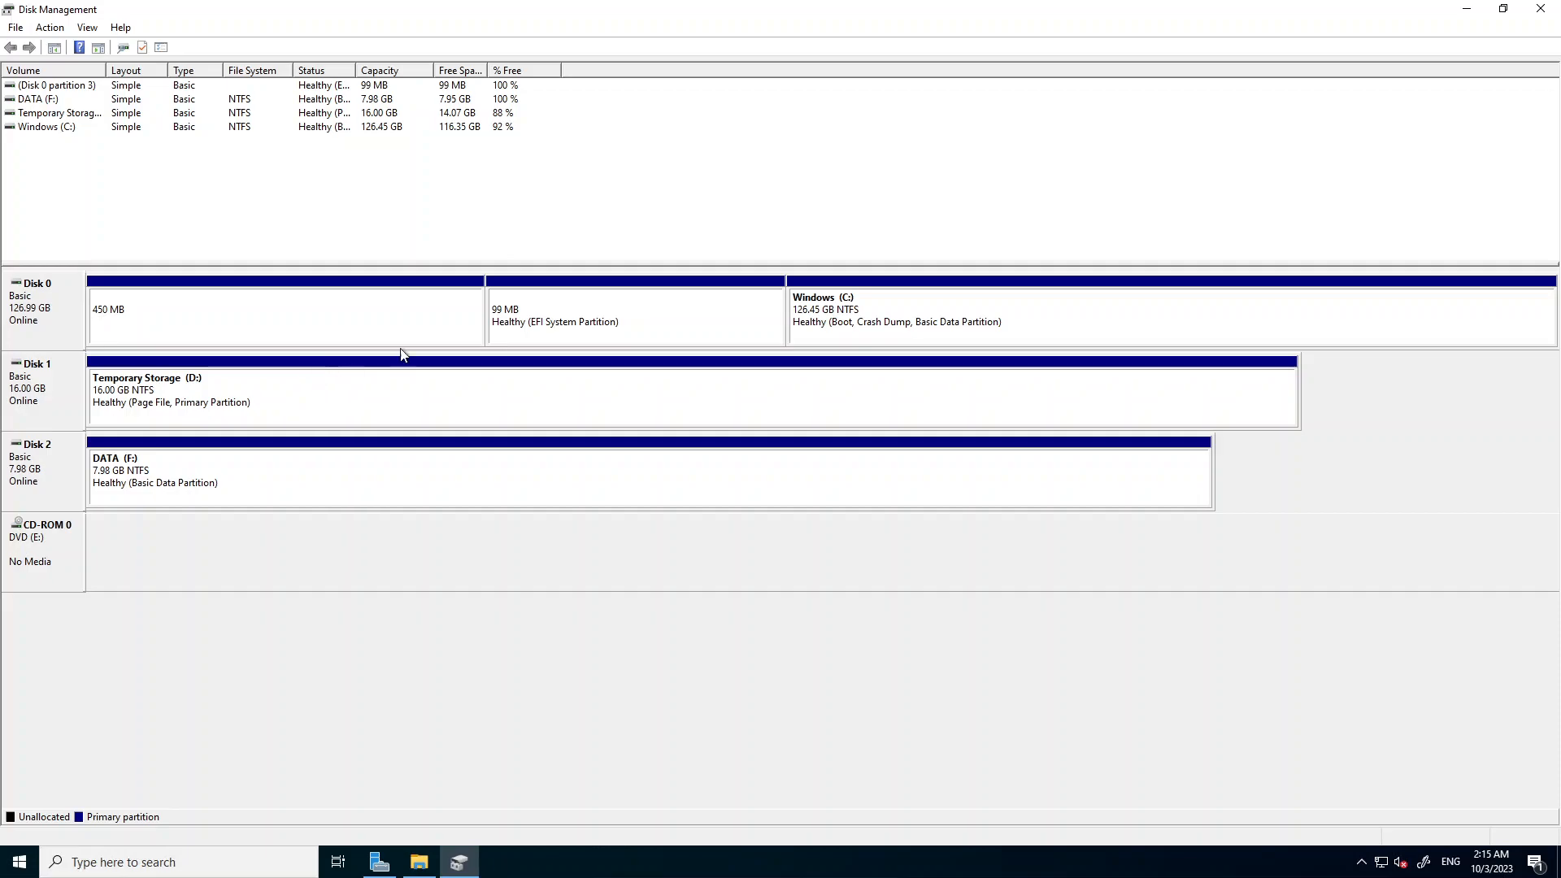
click(1545, 8)
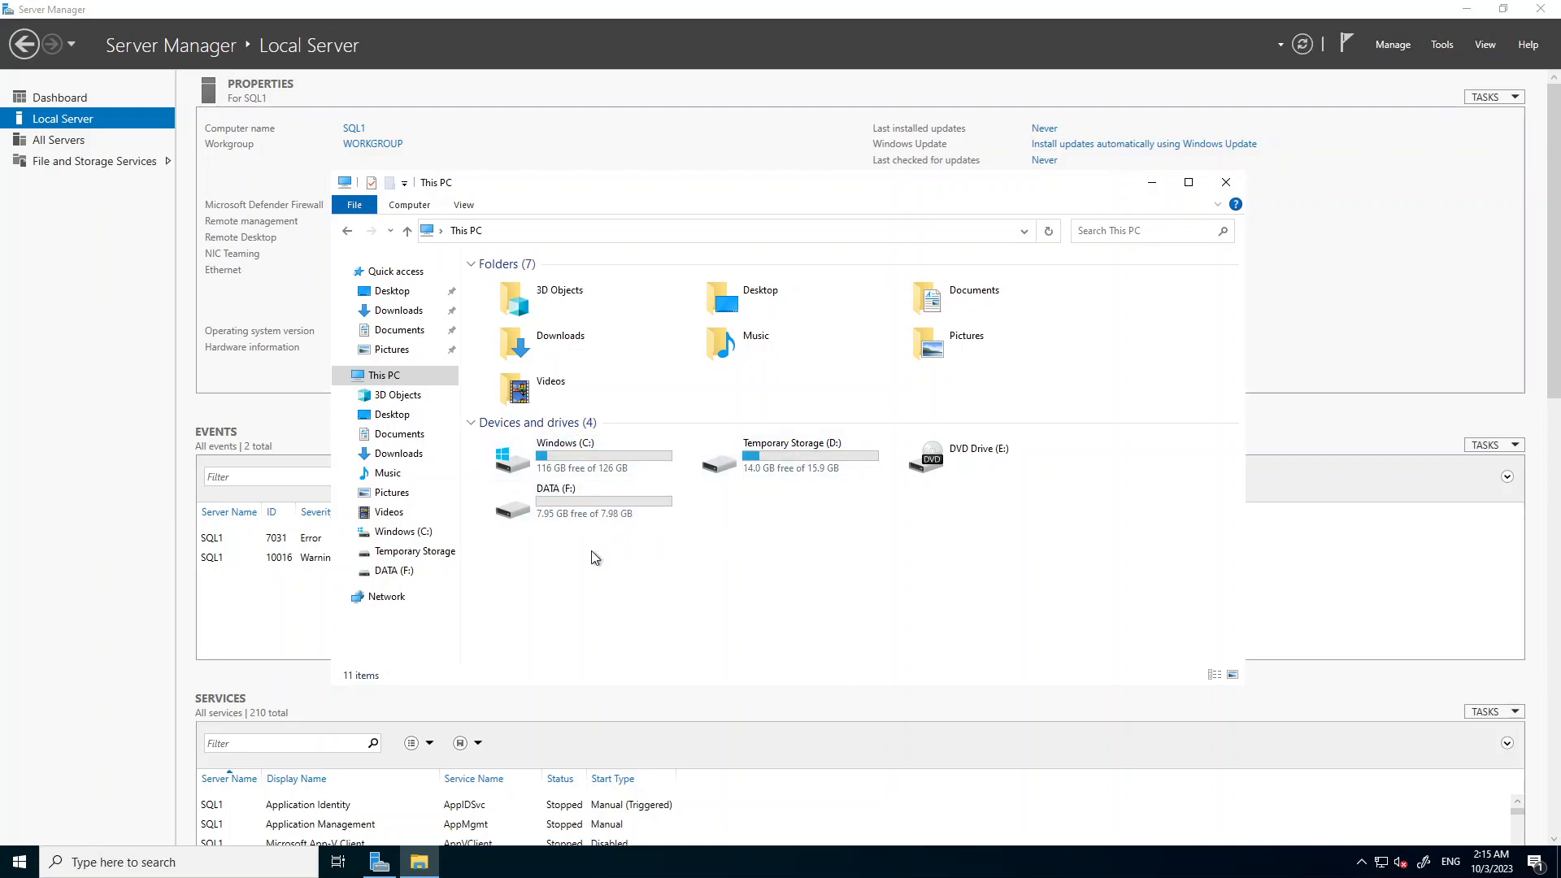
Create a folder named TEST on the DATA (F:) drive.
click(593, 512)
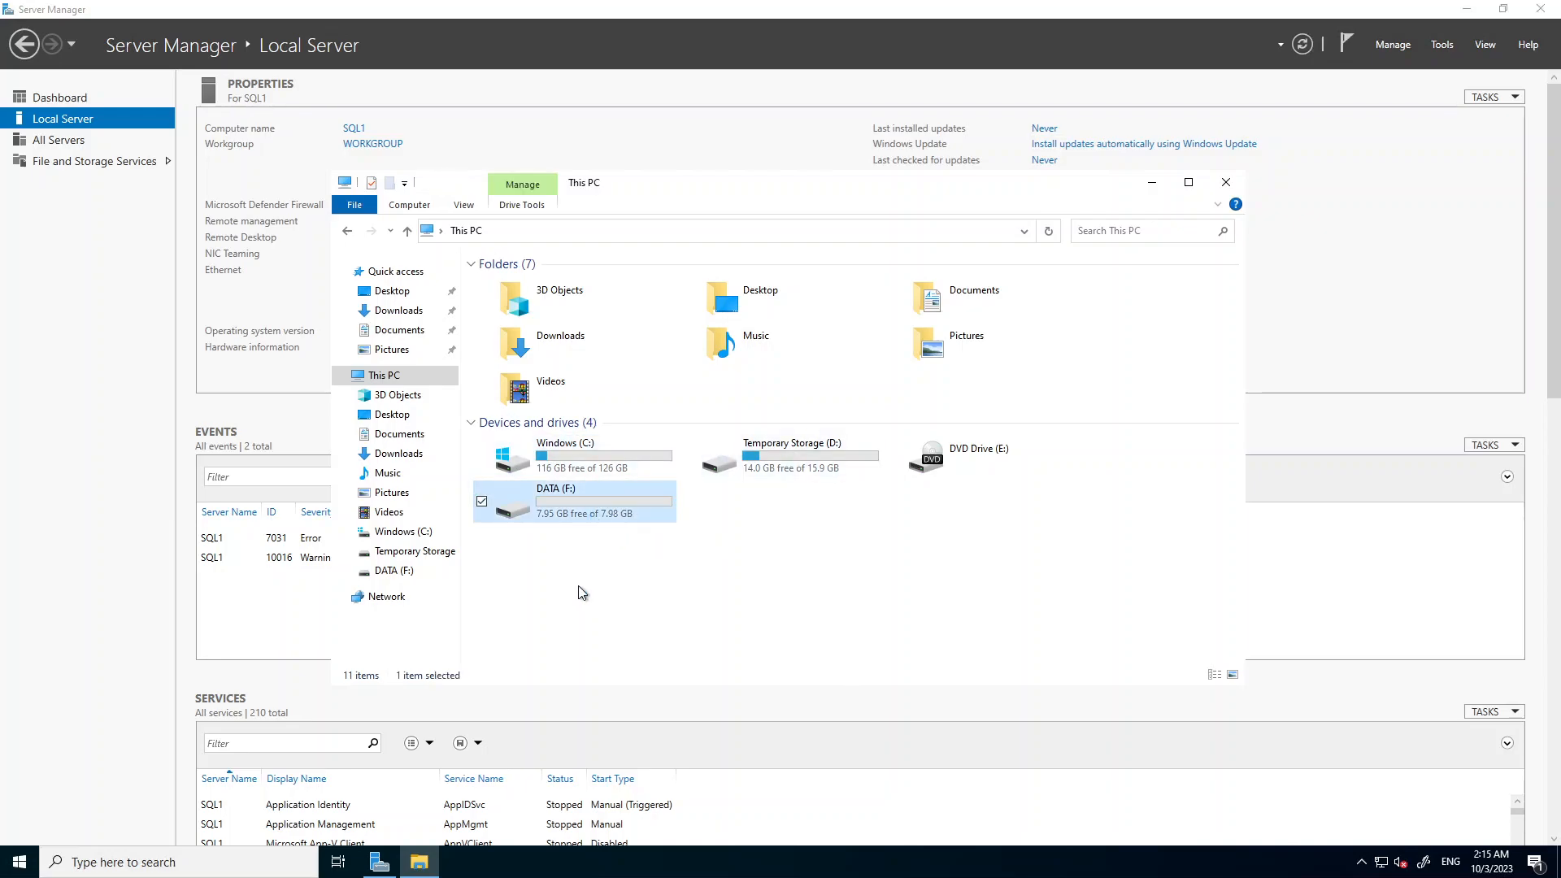
double_click(608, 509)
right_click(618, 369)
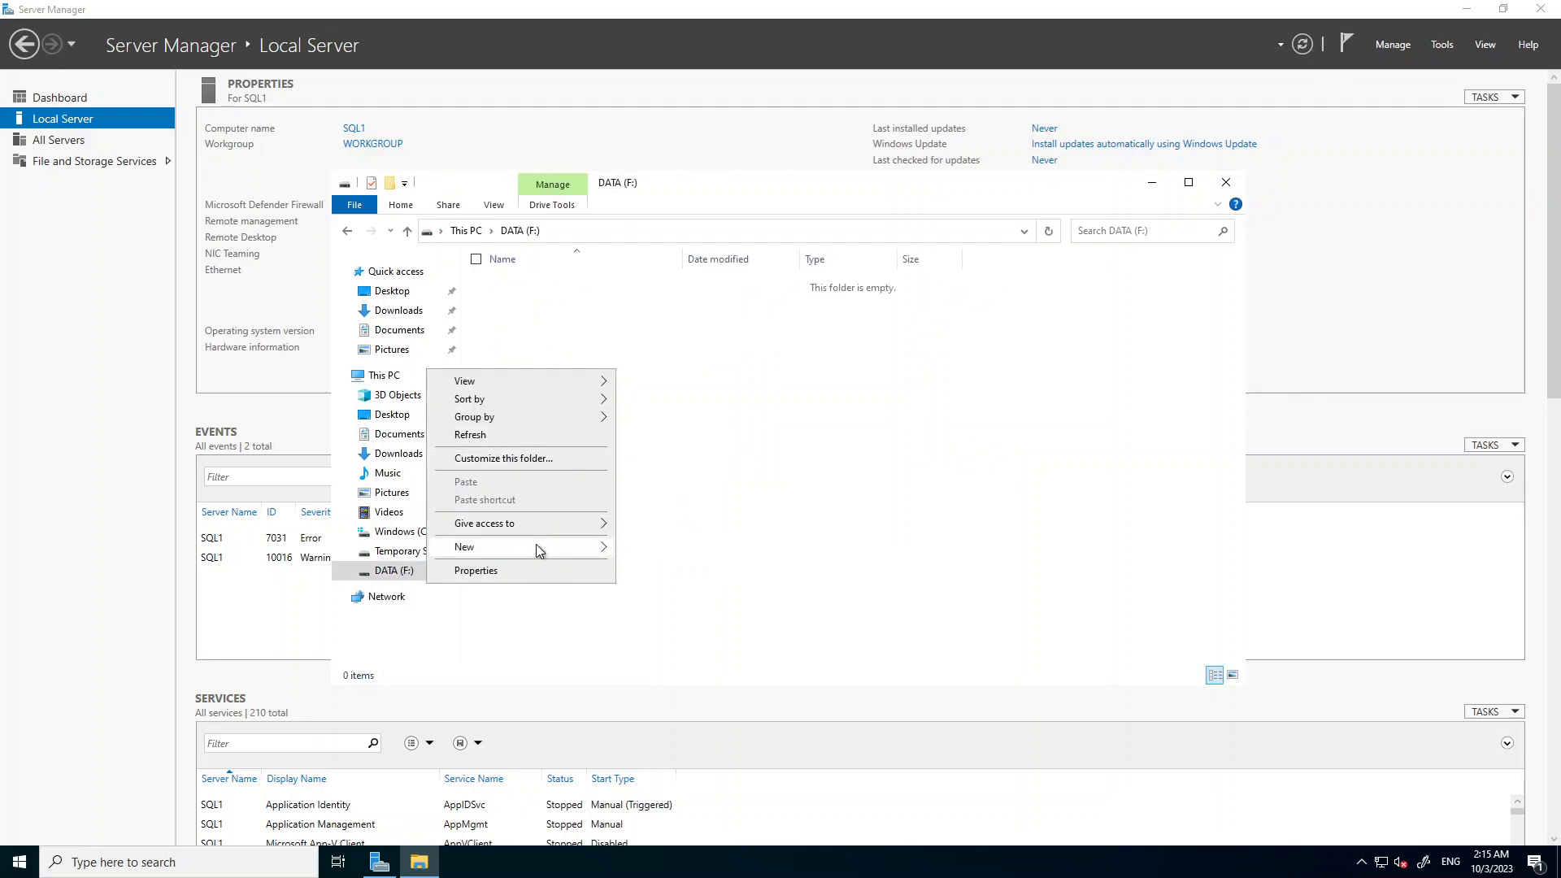
mouse_move(535, 546)
click(642, 550)
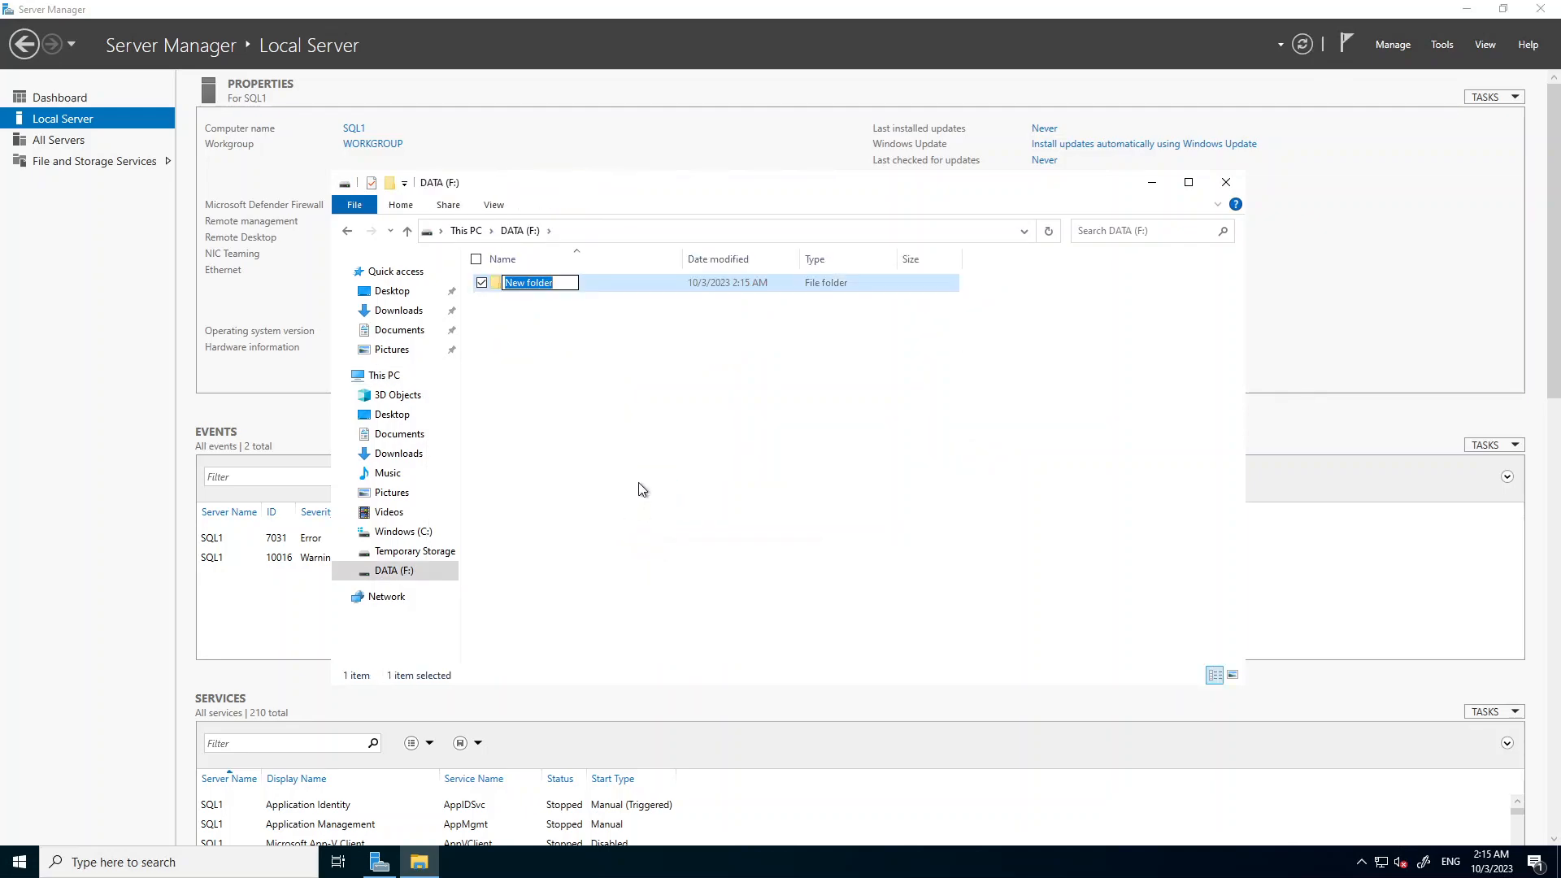
text(TEST)
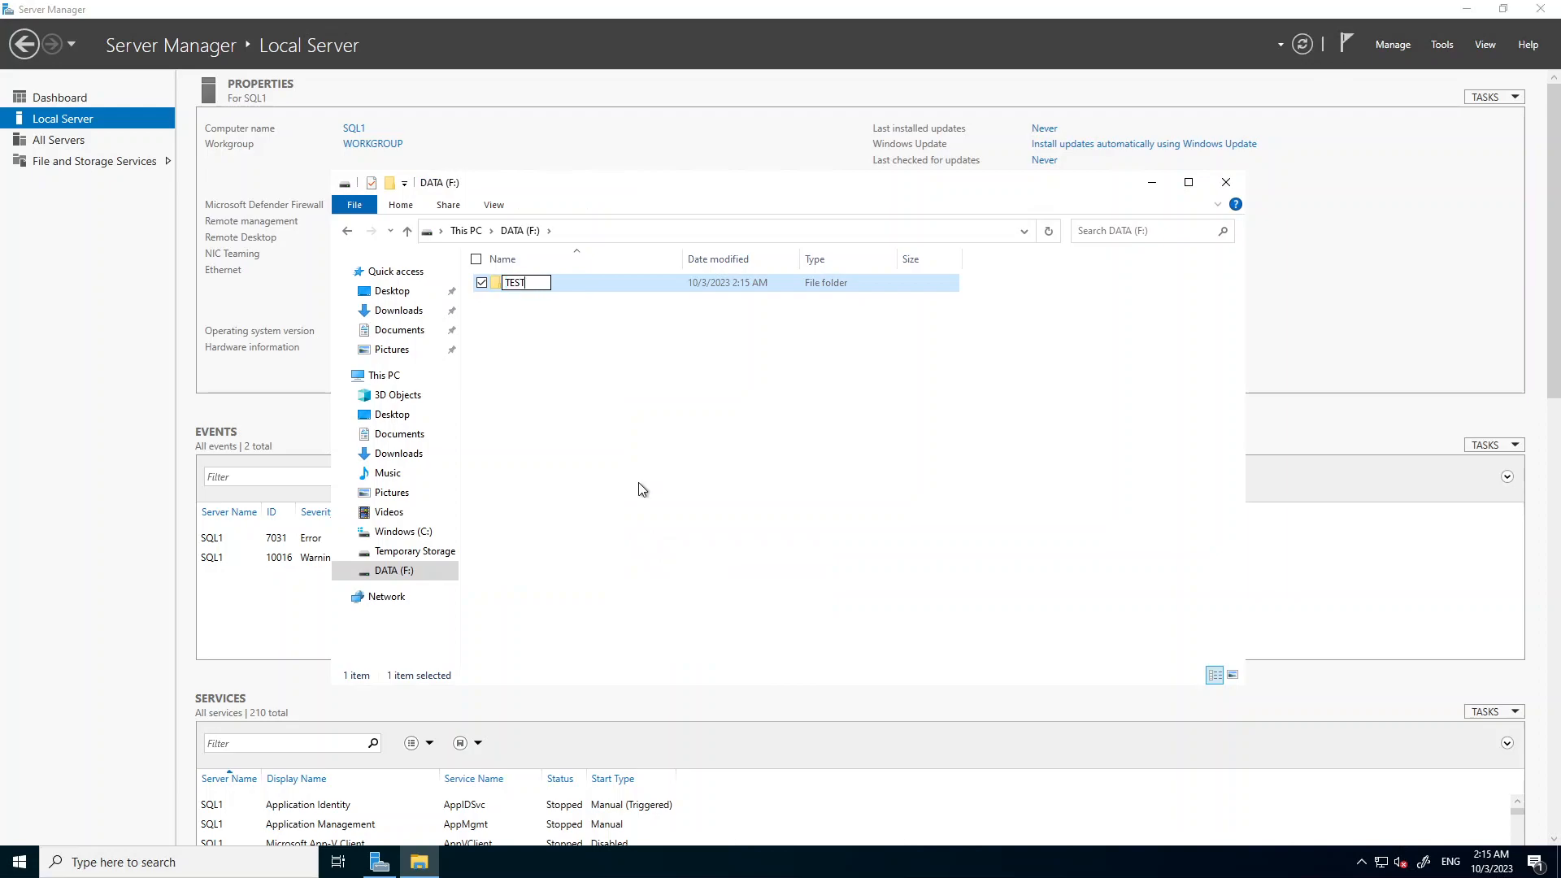
click(651, 481)
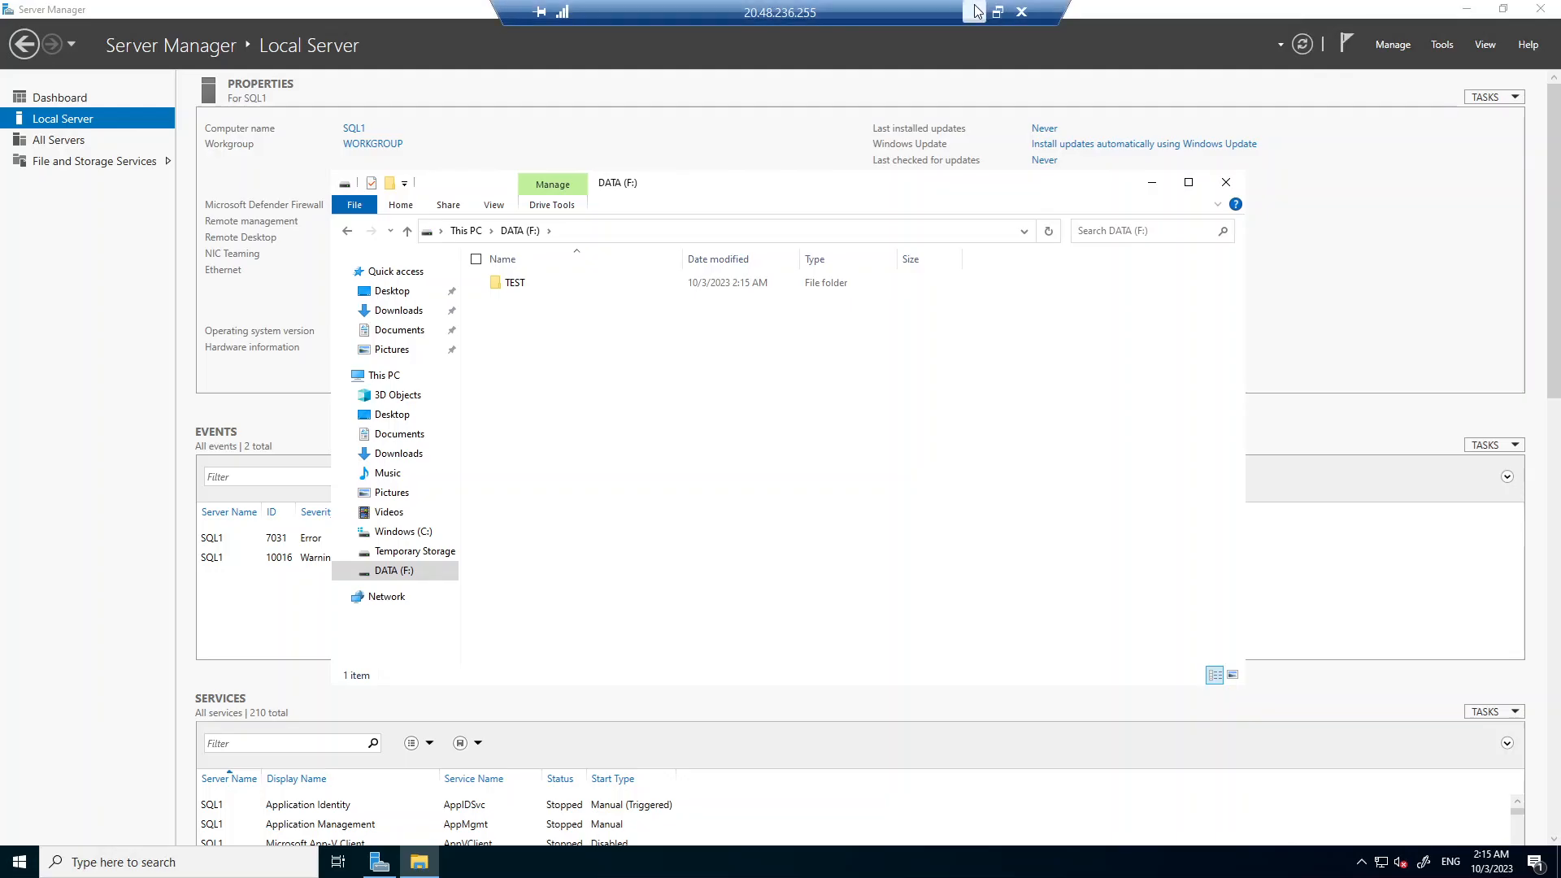
Switch to the SQL2 remote desktop session, dismiss the Windows Admin Center message and show the local server properties.
click(977, 11)
mouse_move(995, 853)
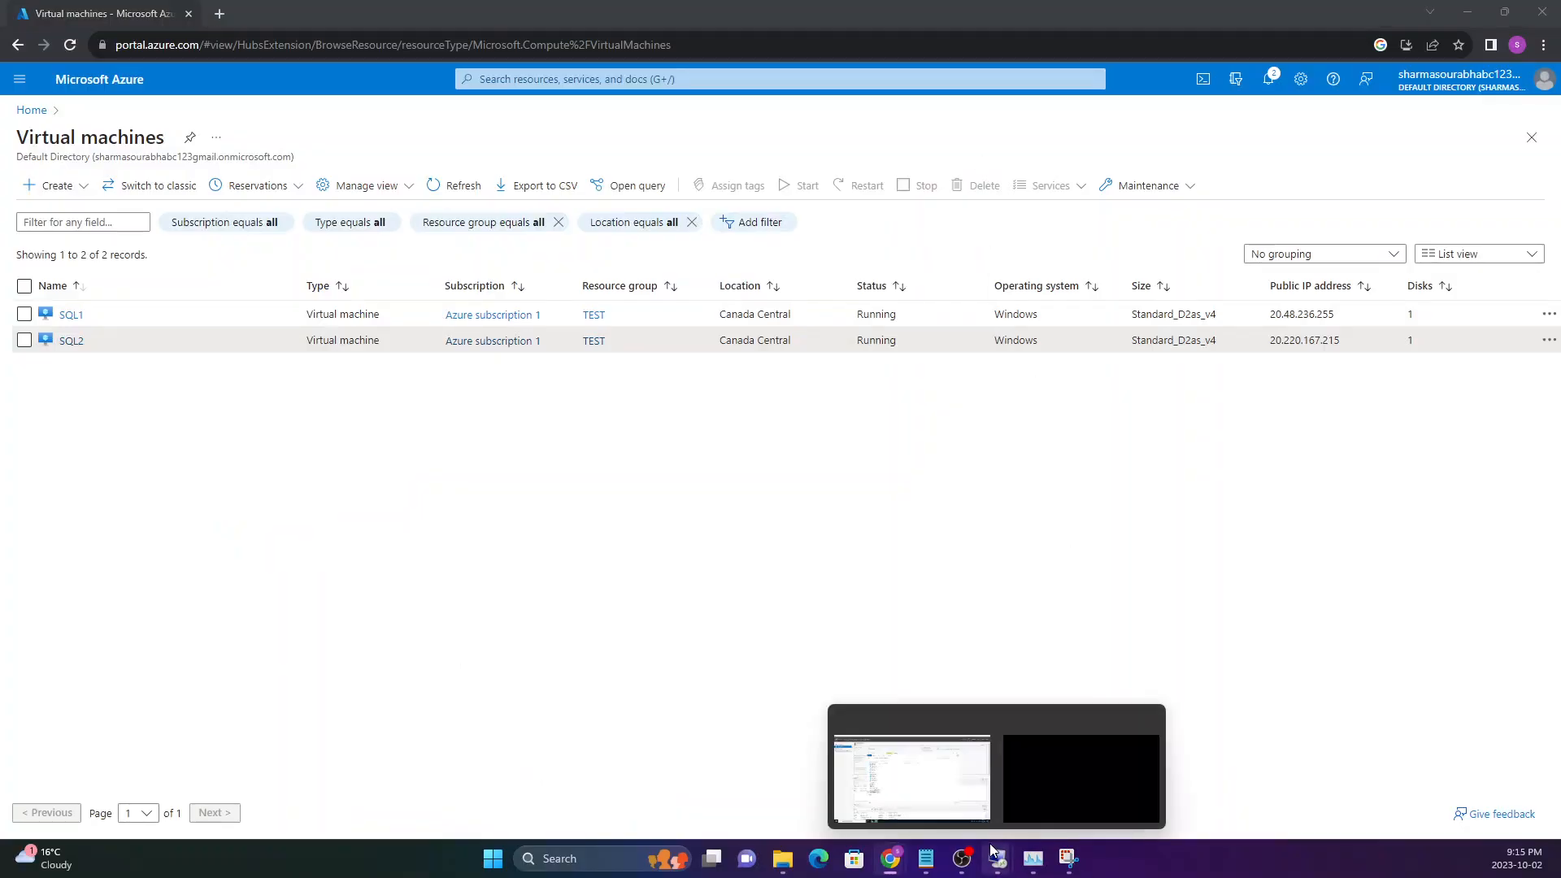
click(1047, 769)
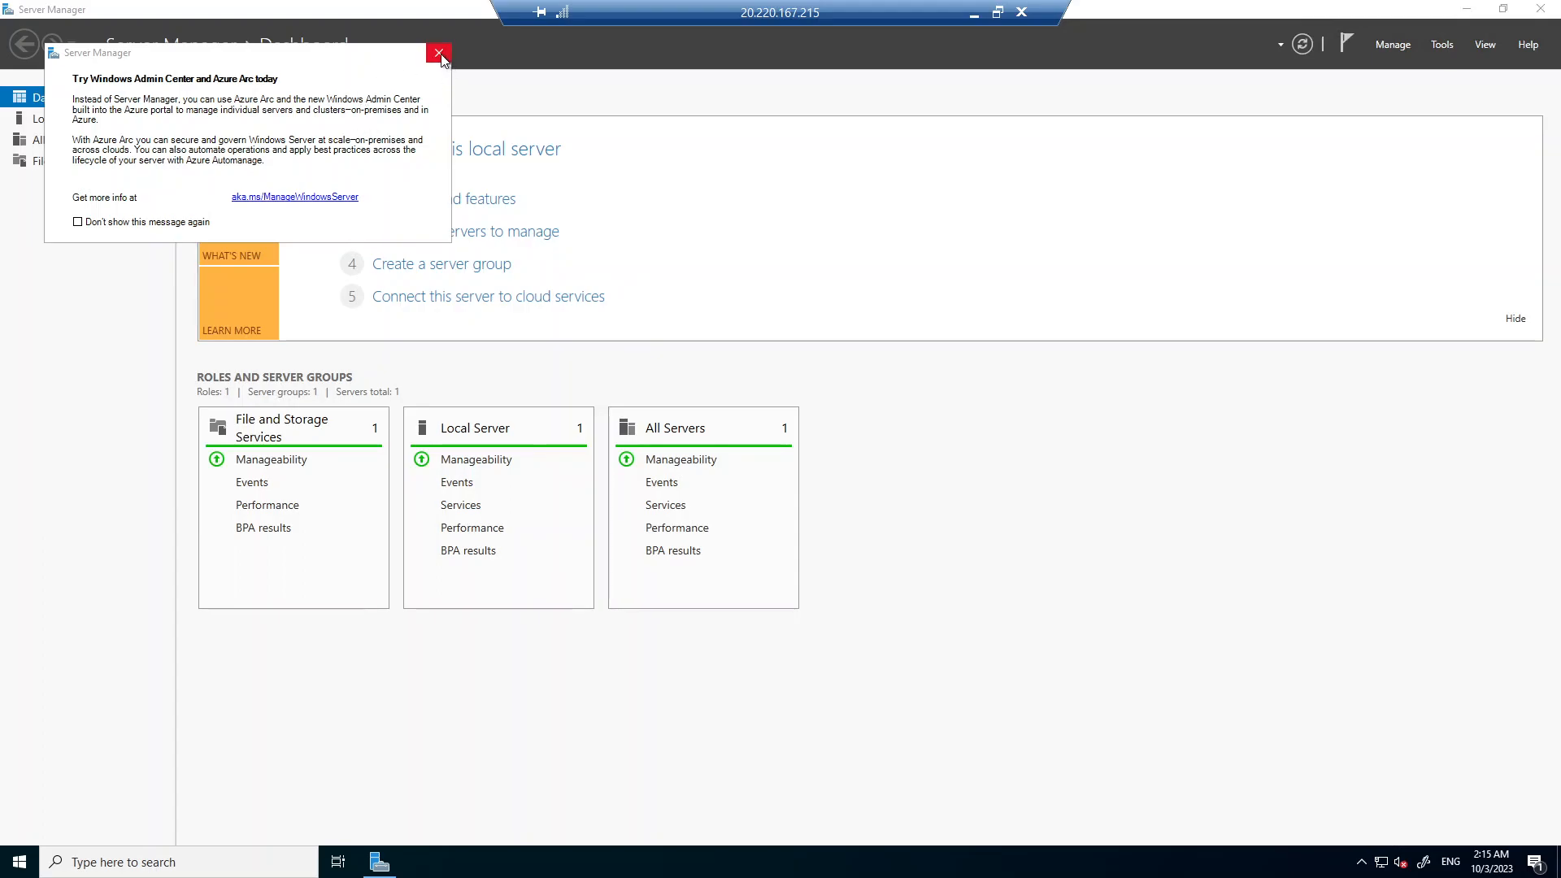
click(439, 53)
click(90, 126)
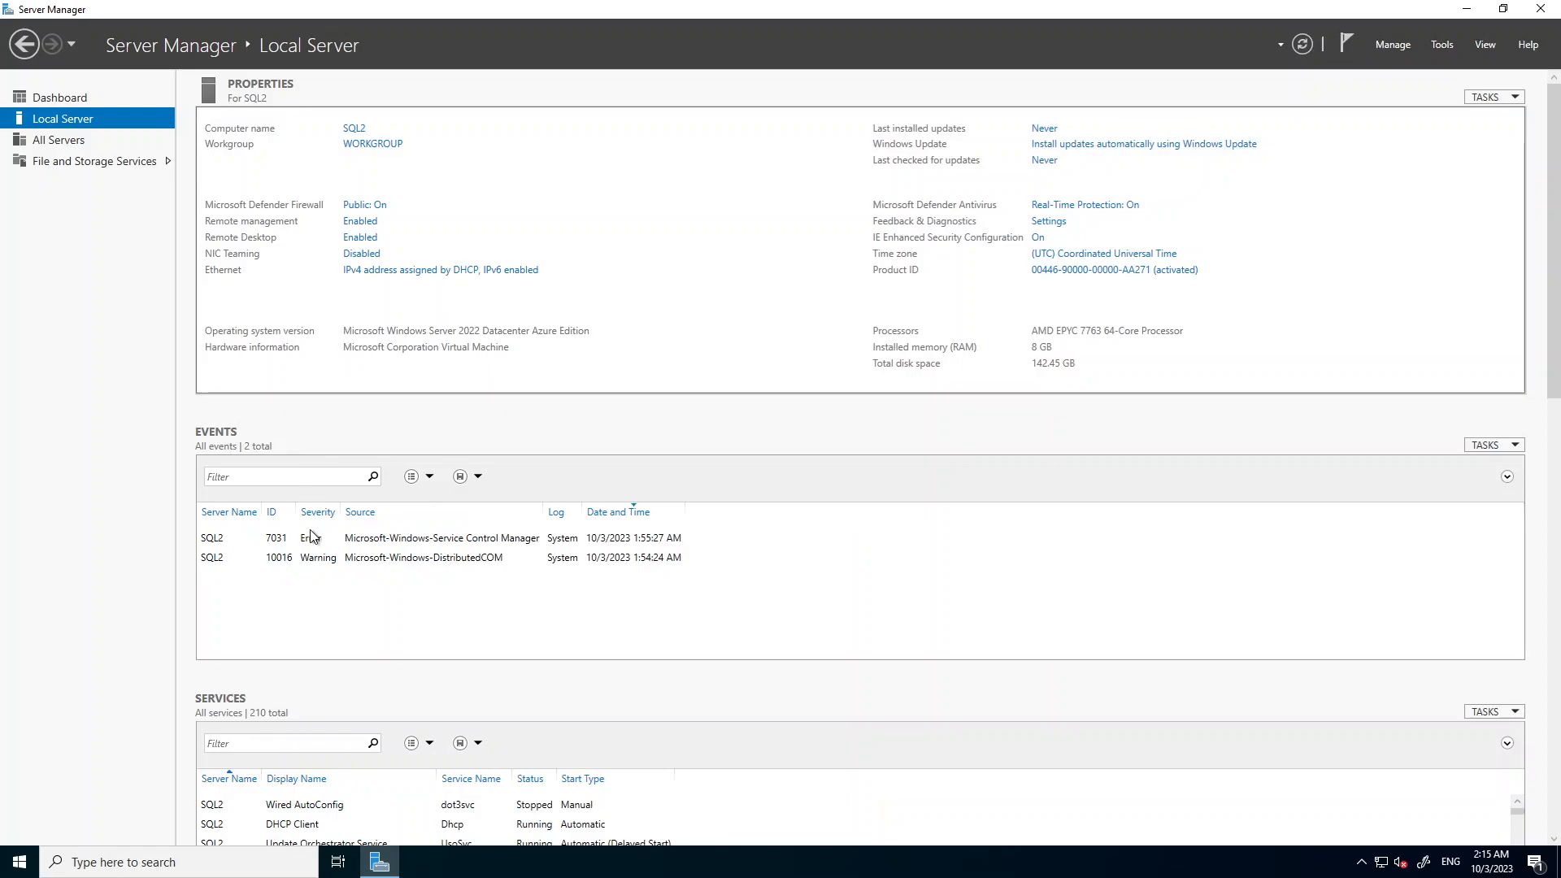
Open File Explorer on SQL2 and check the available drives under This PC.
click(24, 865)
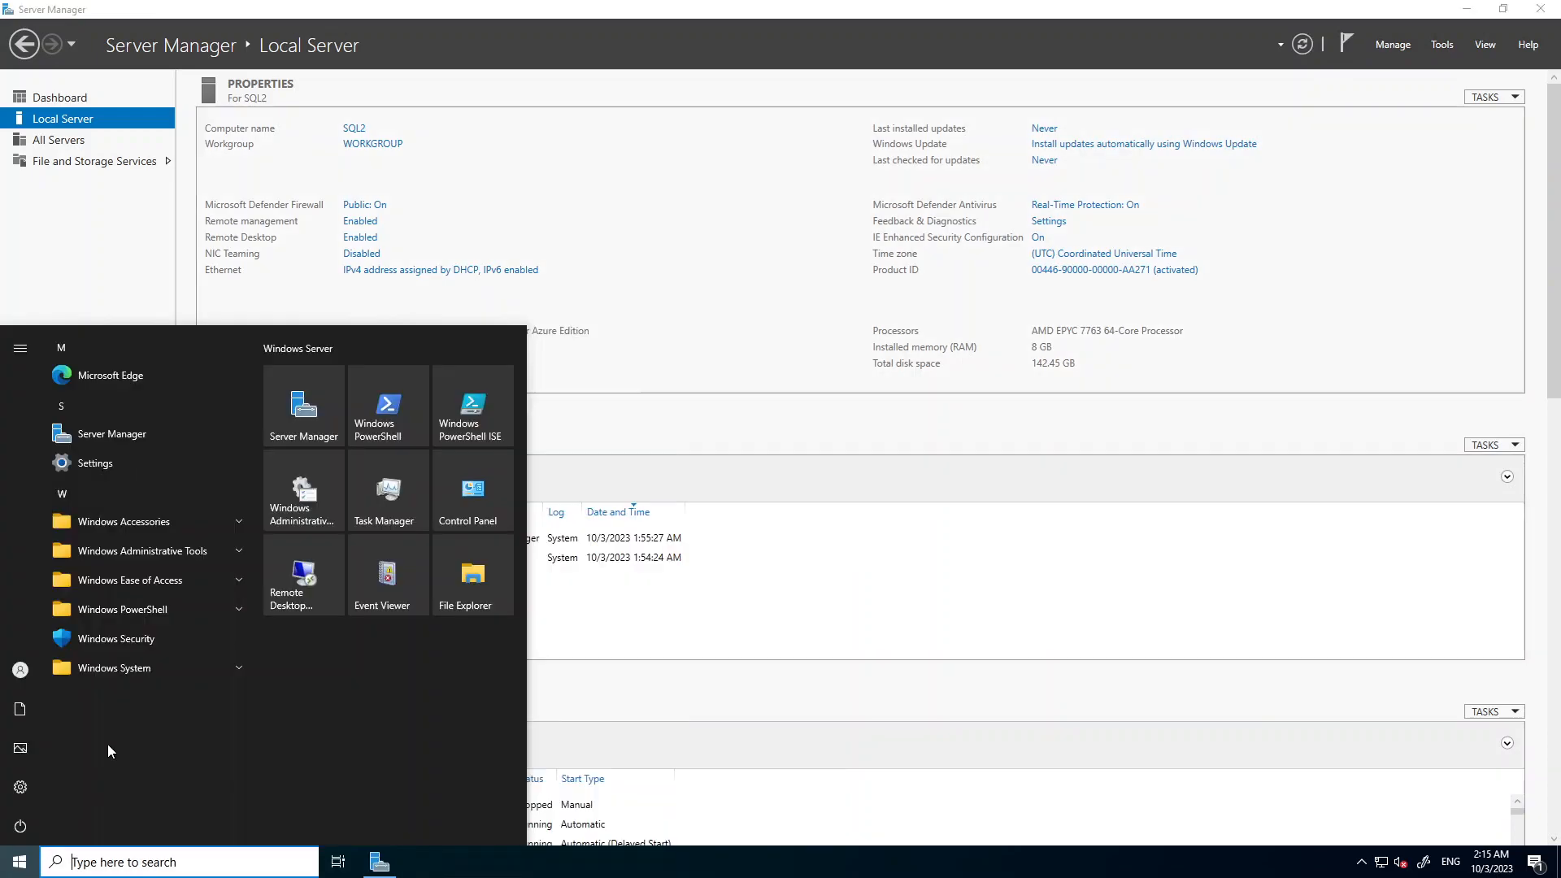
click(494, 589)
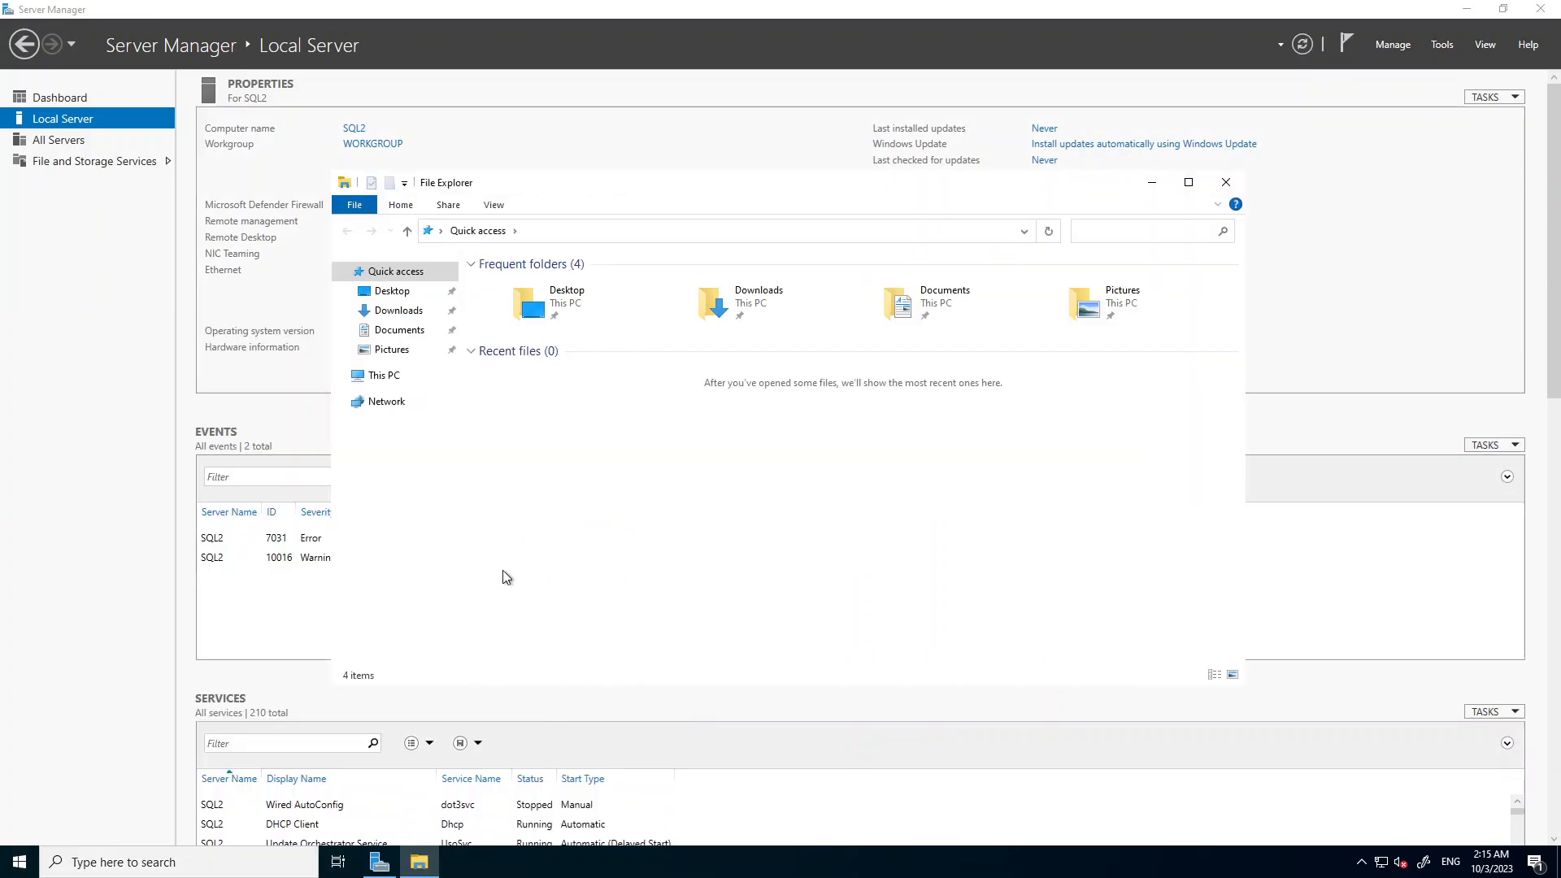
click(374, 376)
drag(591, 542, 756, 563)
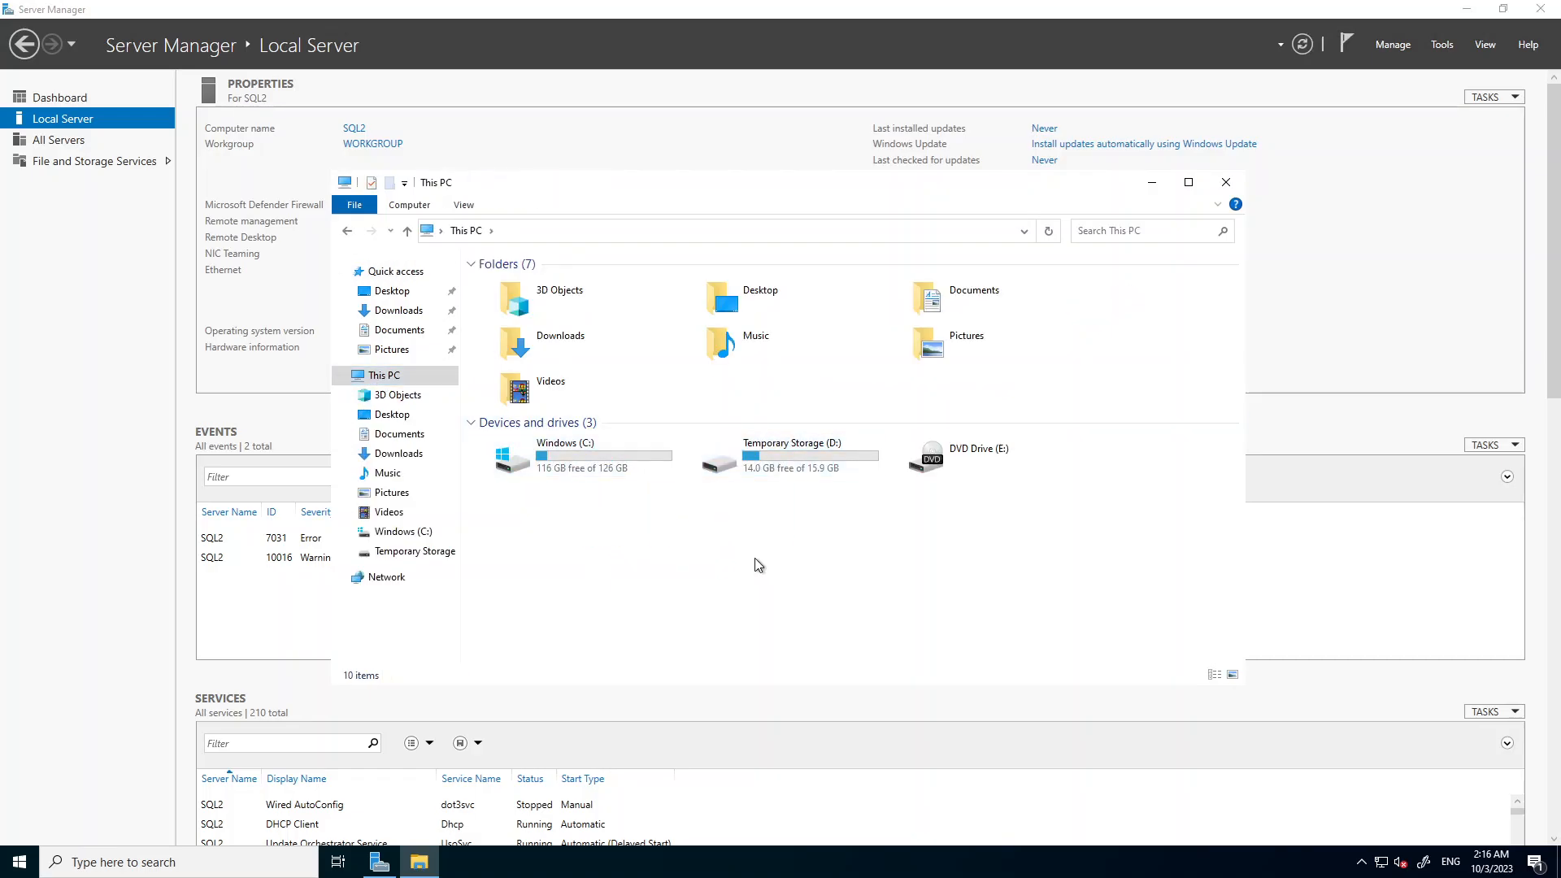
Open Disk Management on SQL2 and initialize the 8 GB Disk 2.
right_click(20, 862)
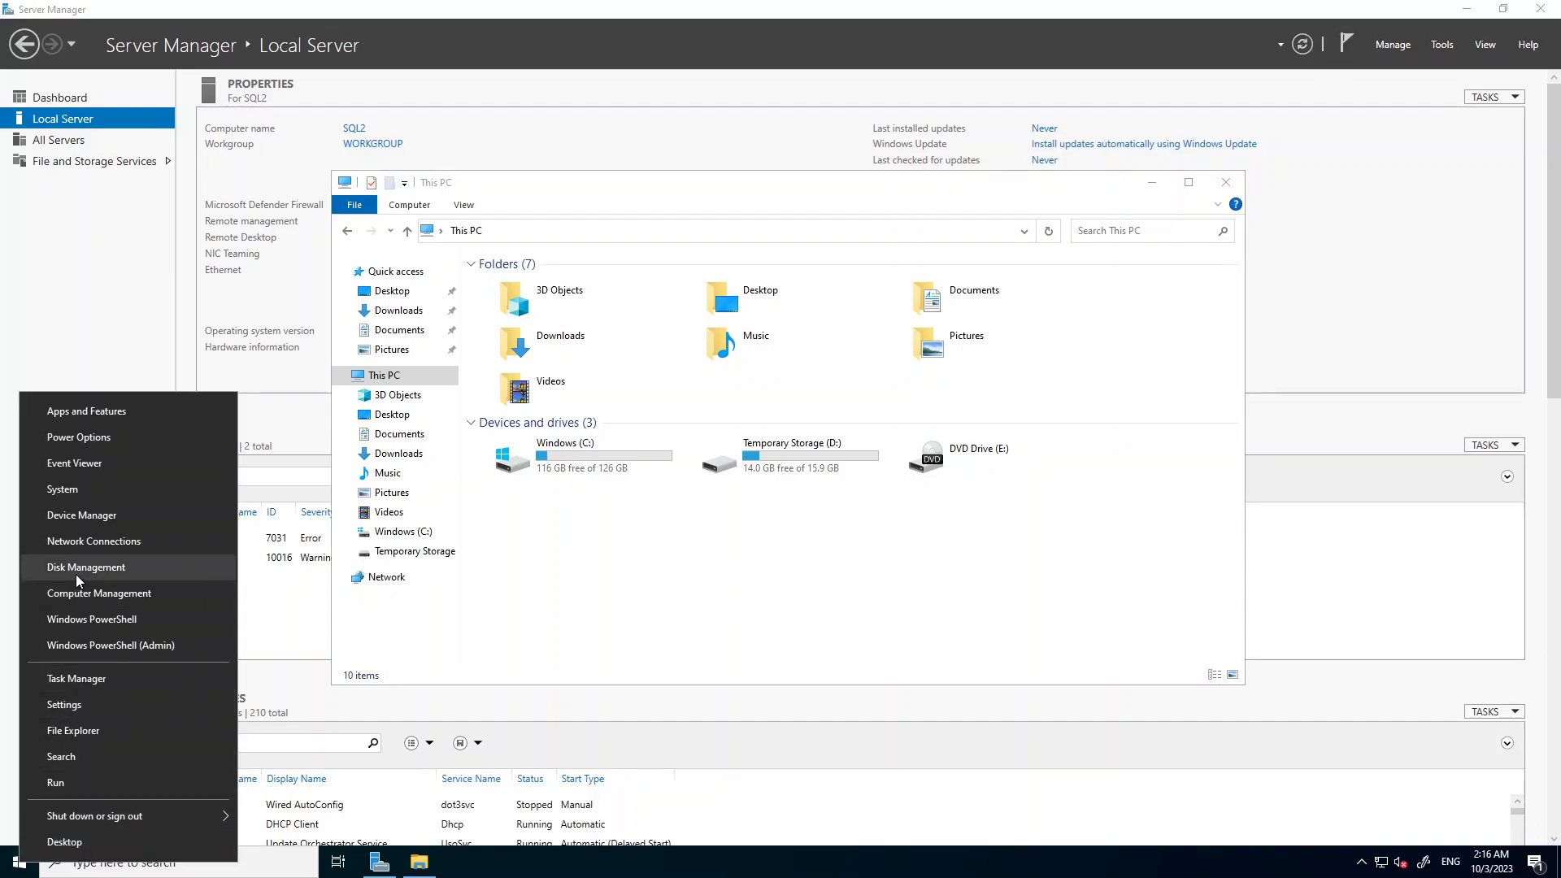
click(76, 572)
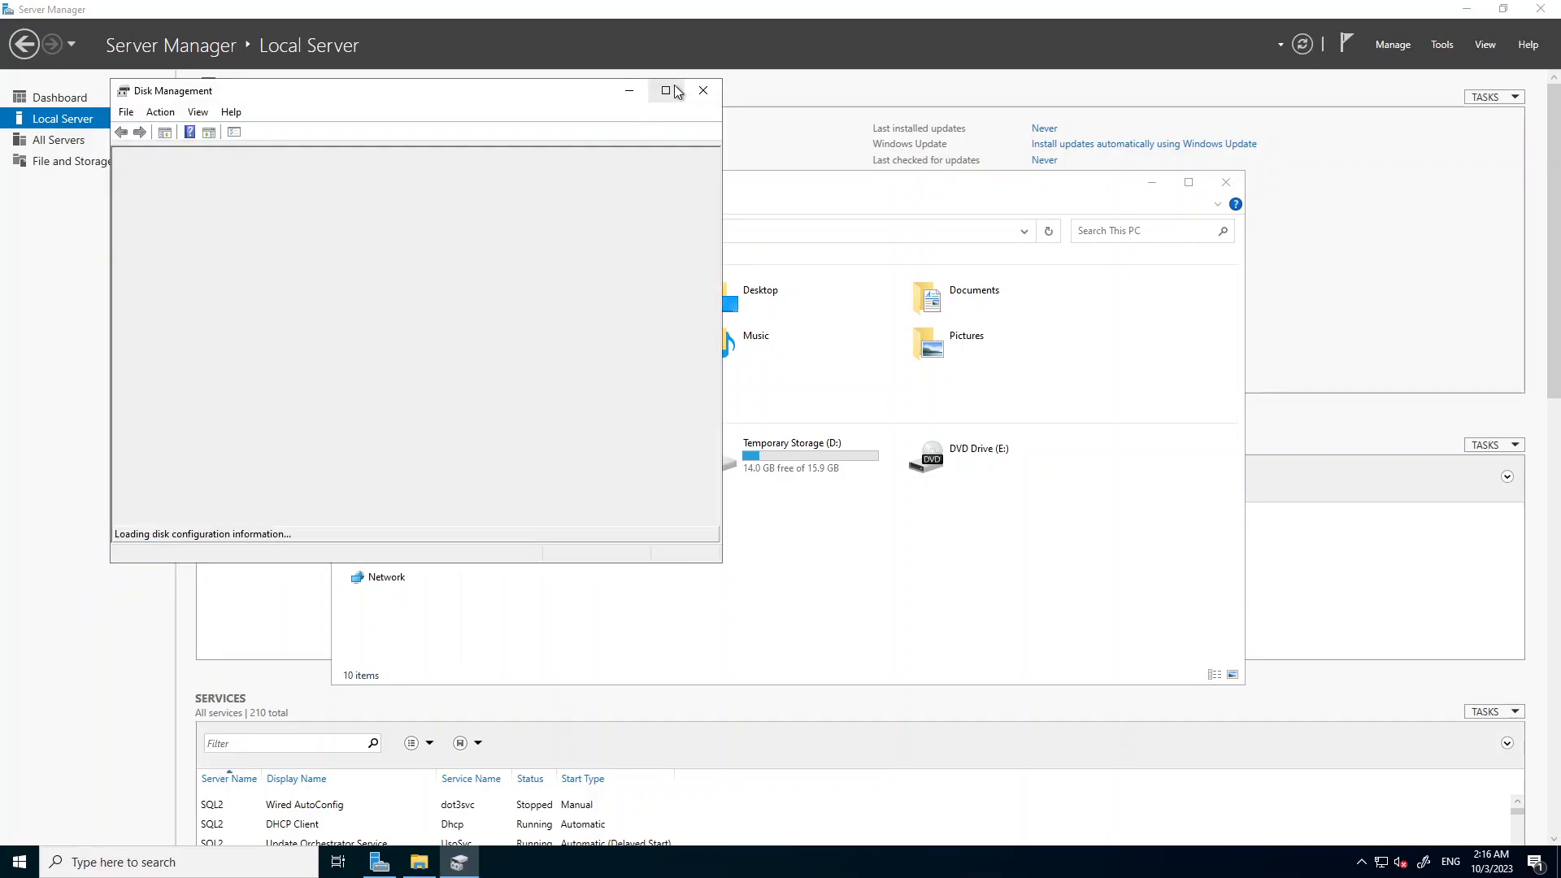
click(536, 428)
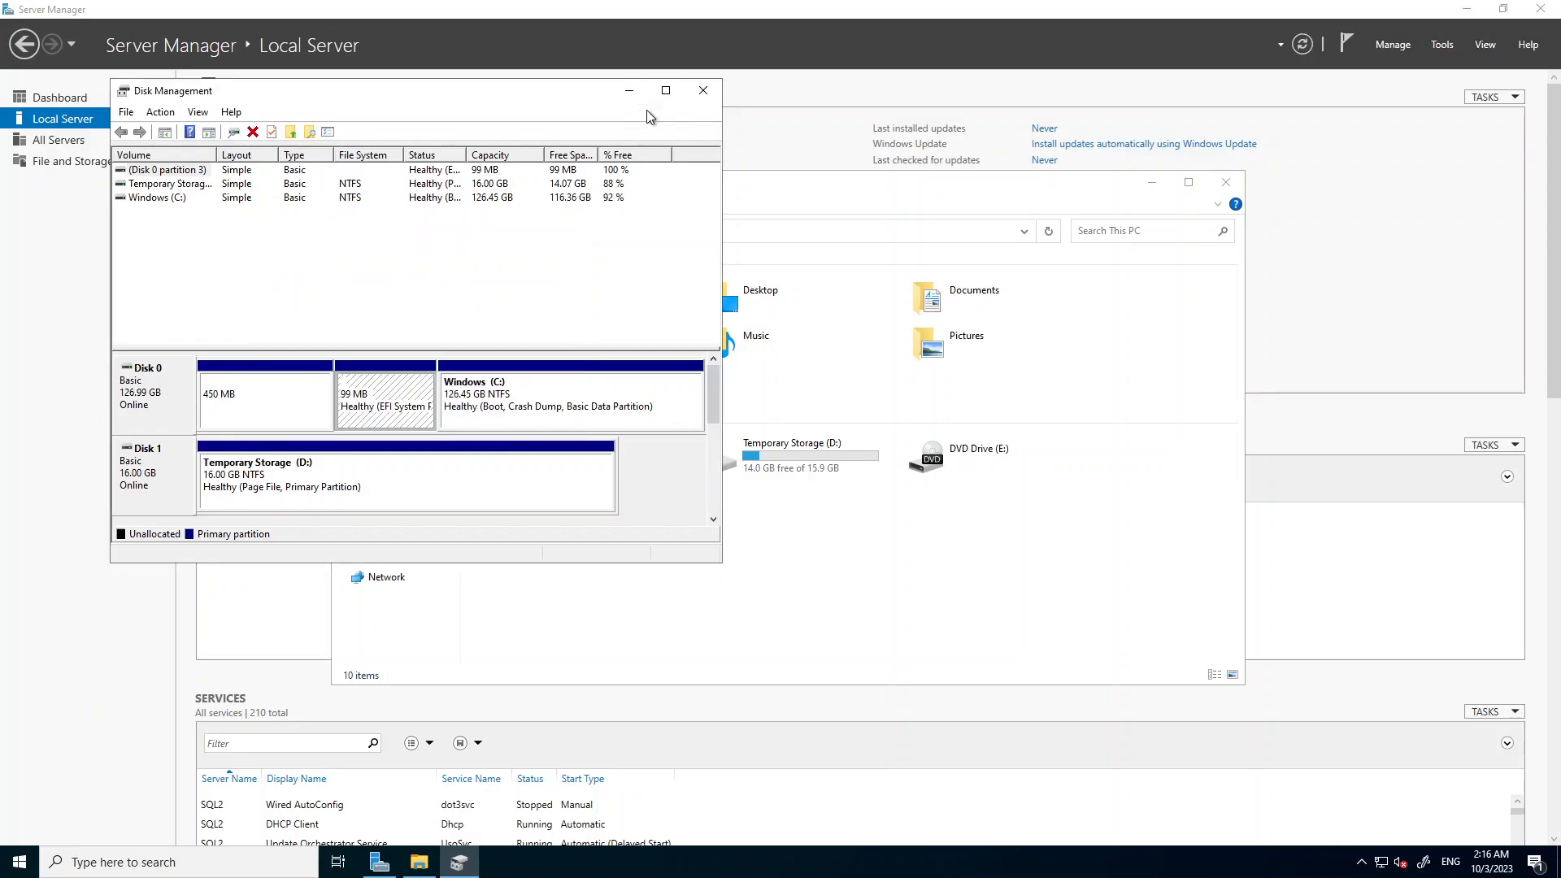
click(666, 90)
right_click(65, 481)
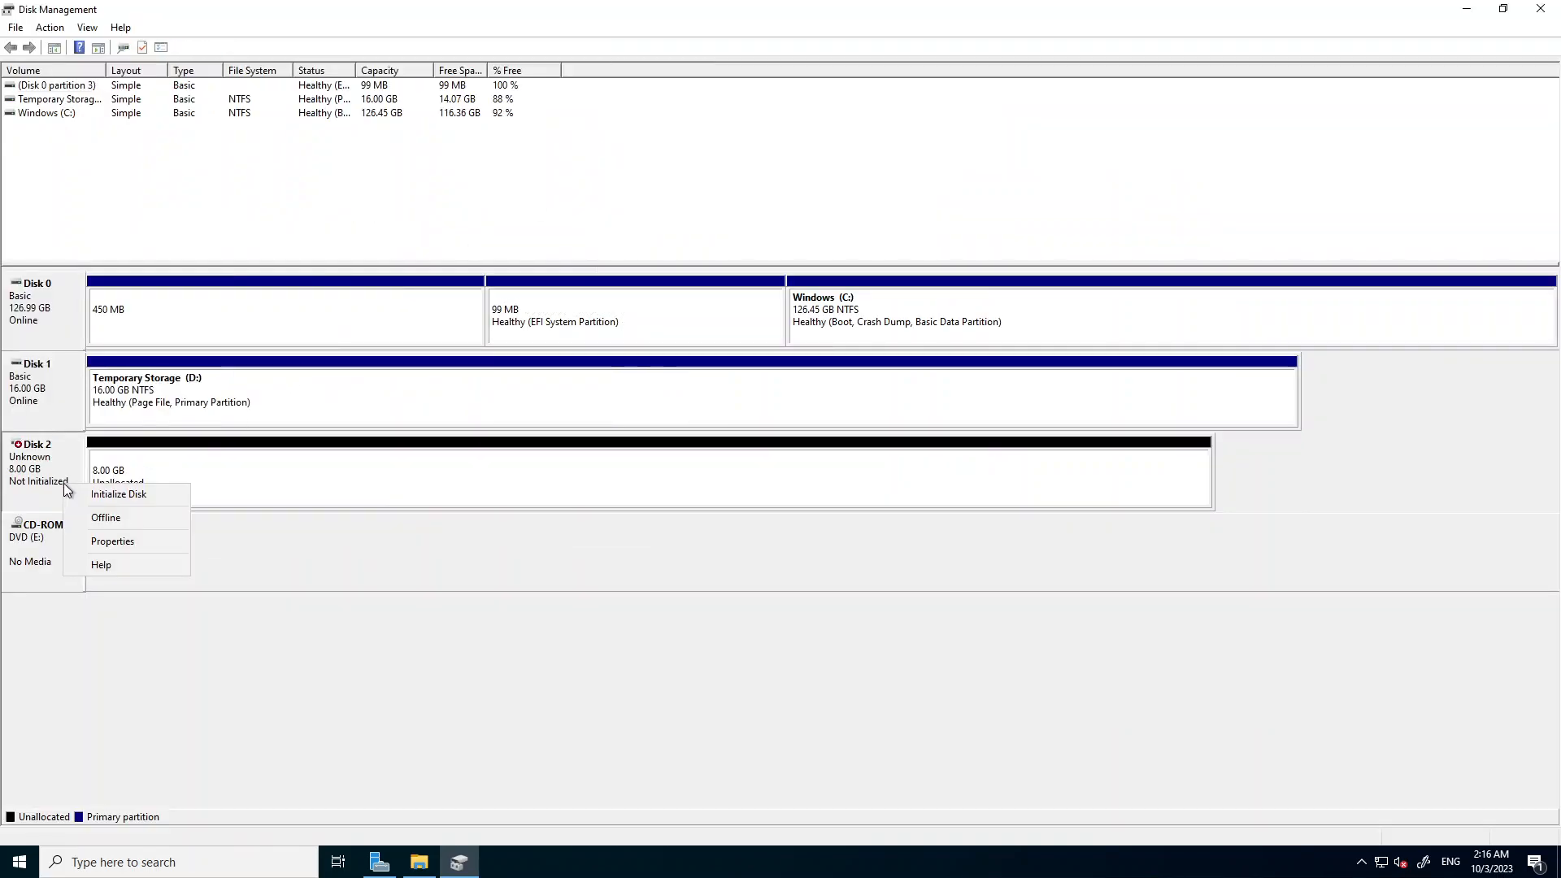
click(99, 493)
click(833, 522)
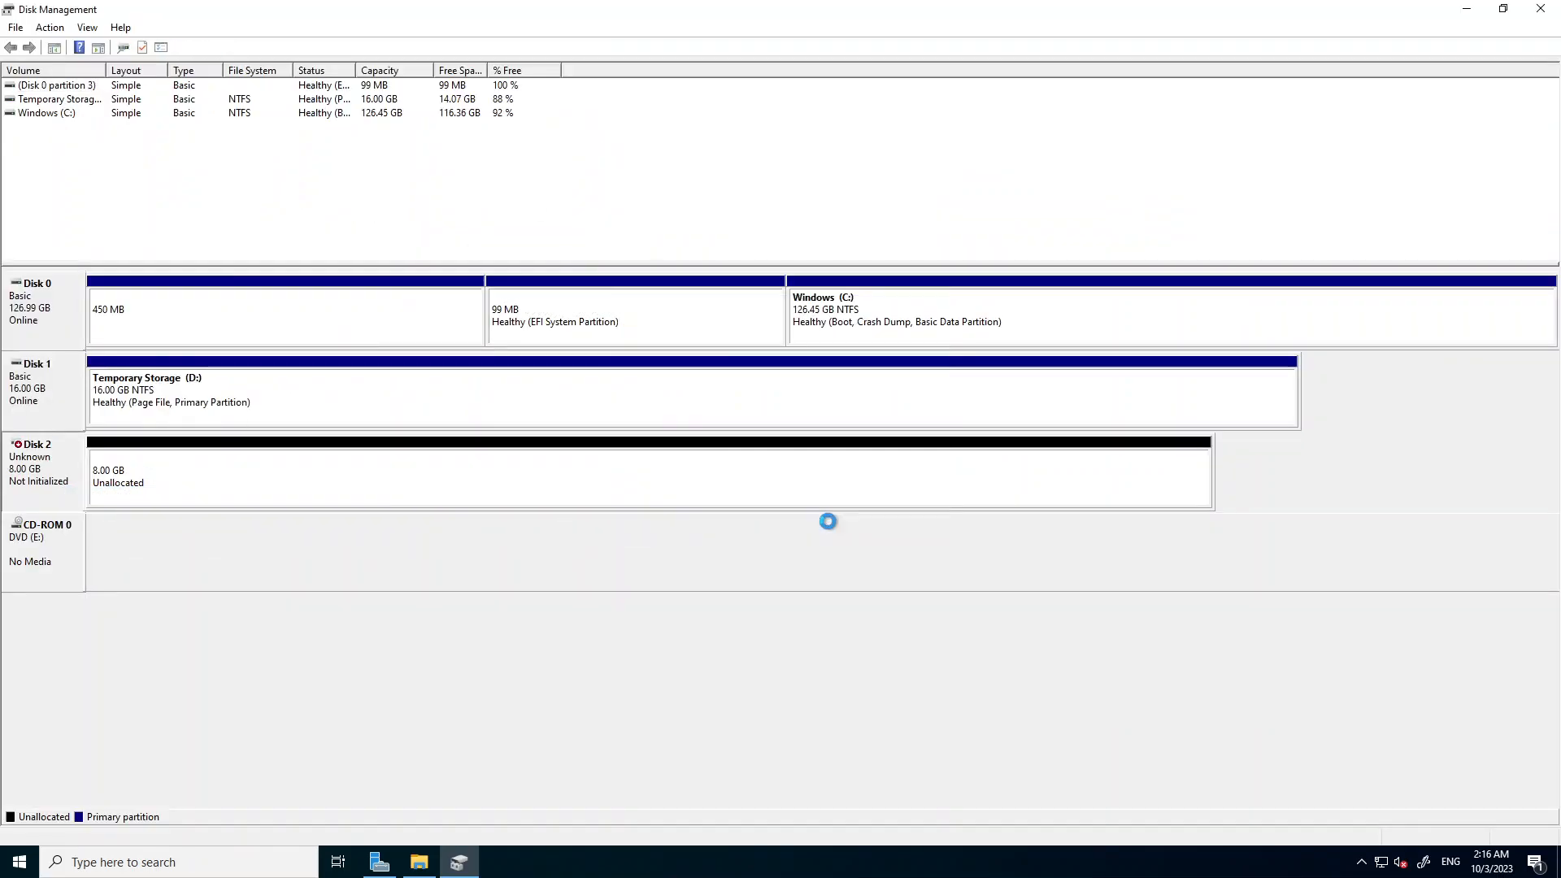
Create a simple NTFS volume labelled DATA with drive letter F on Disk 2's unallocated space.
right_click(500, 495)
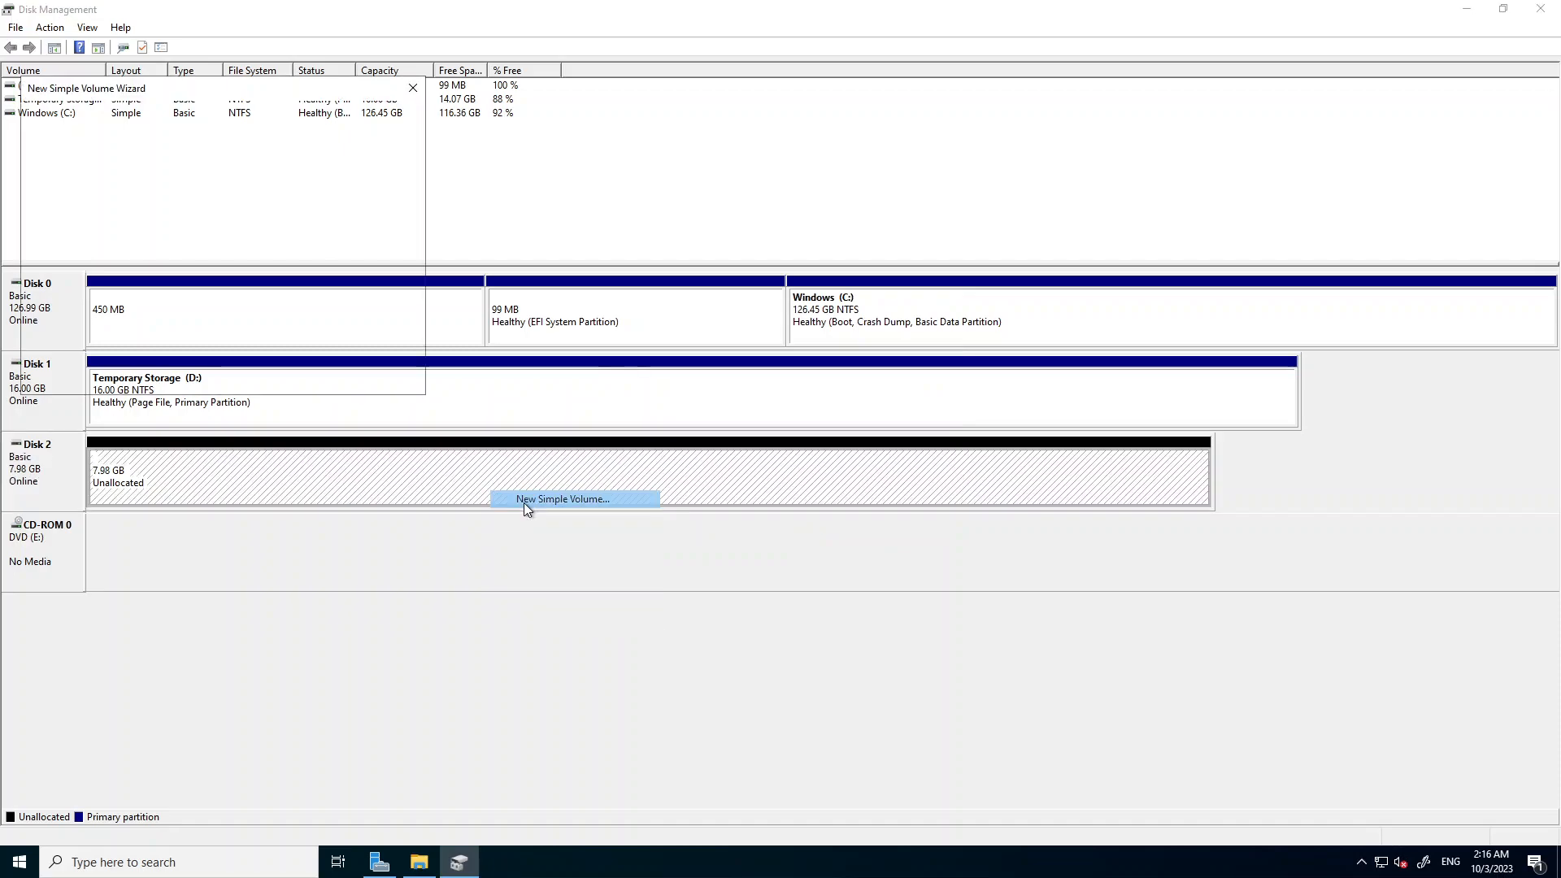
click(523, 500)
click(335, 380)
click(337, 382)
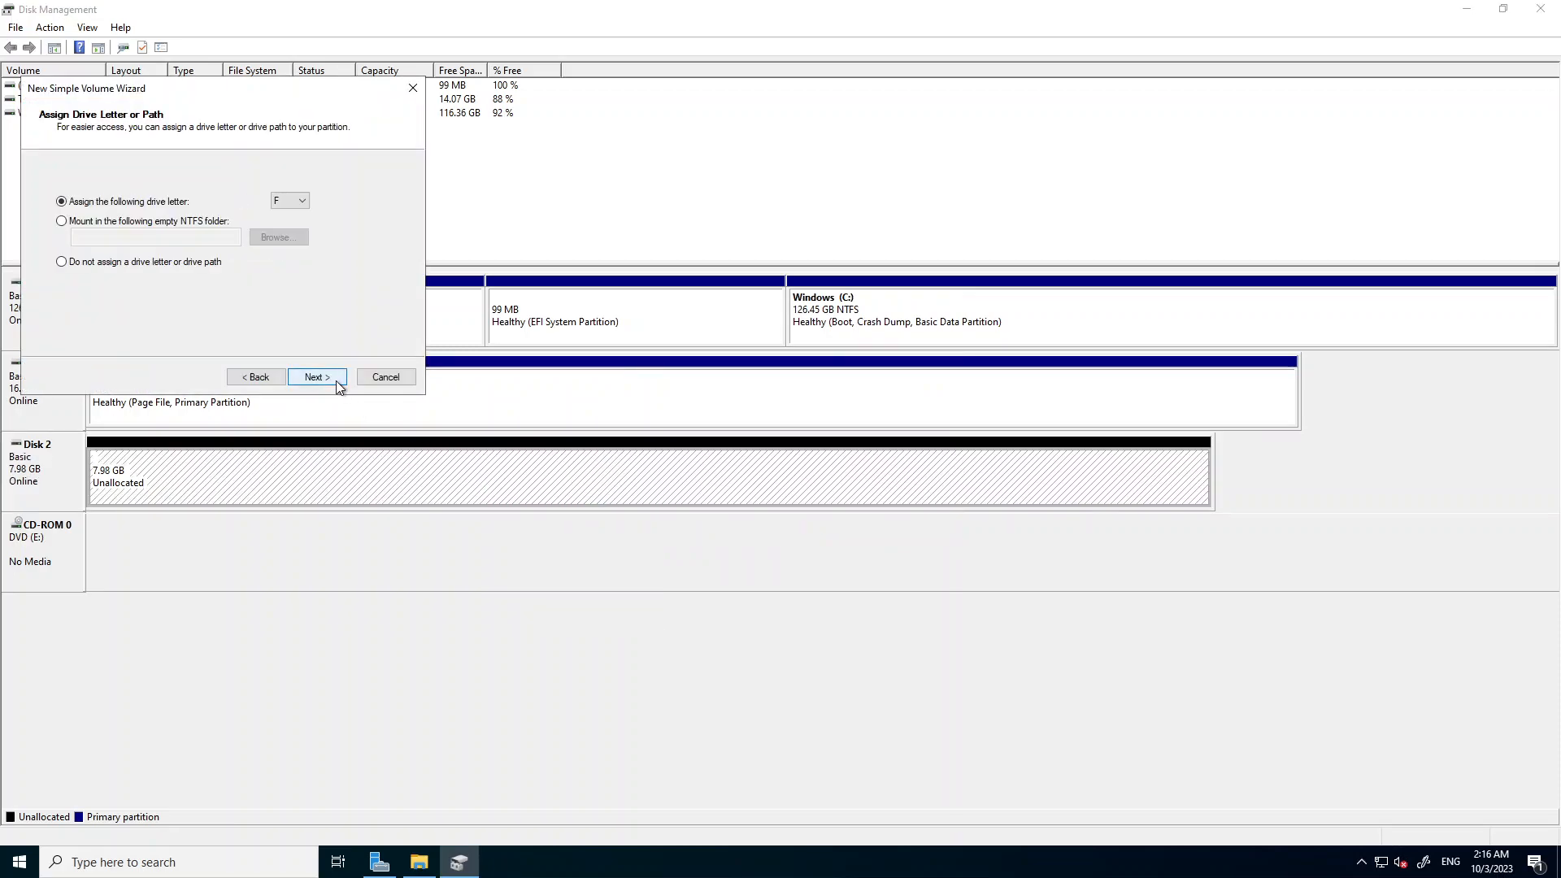
click(338, 382)
triple_click(277, 280)
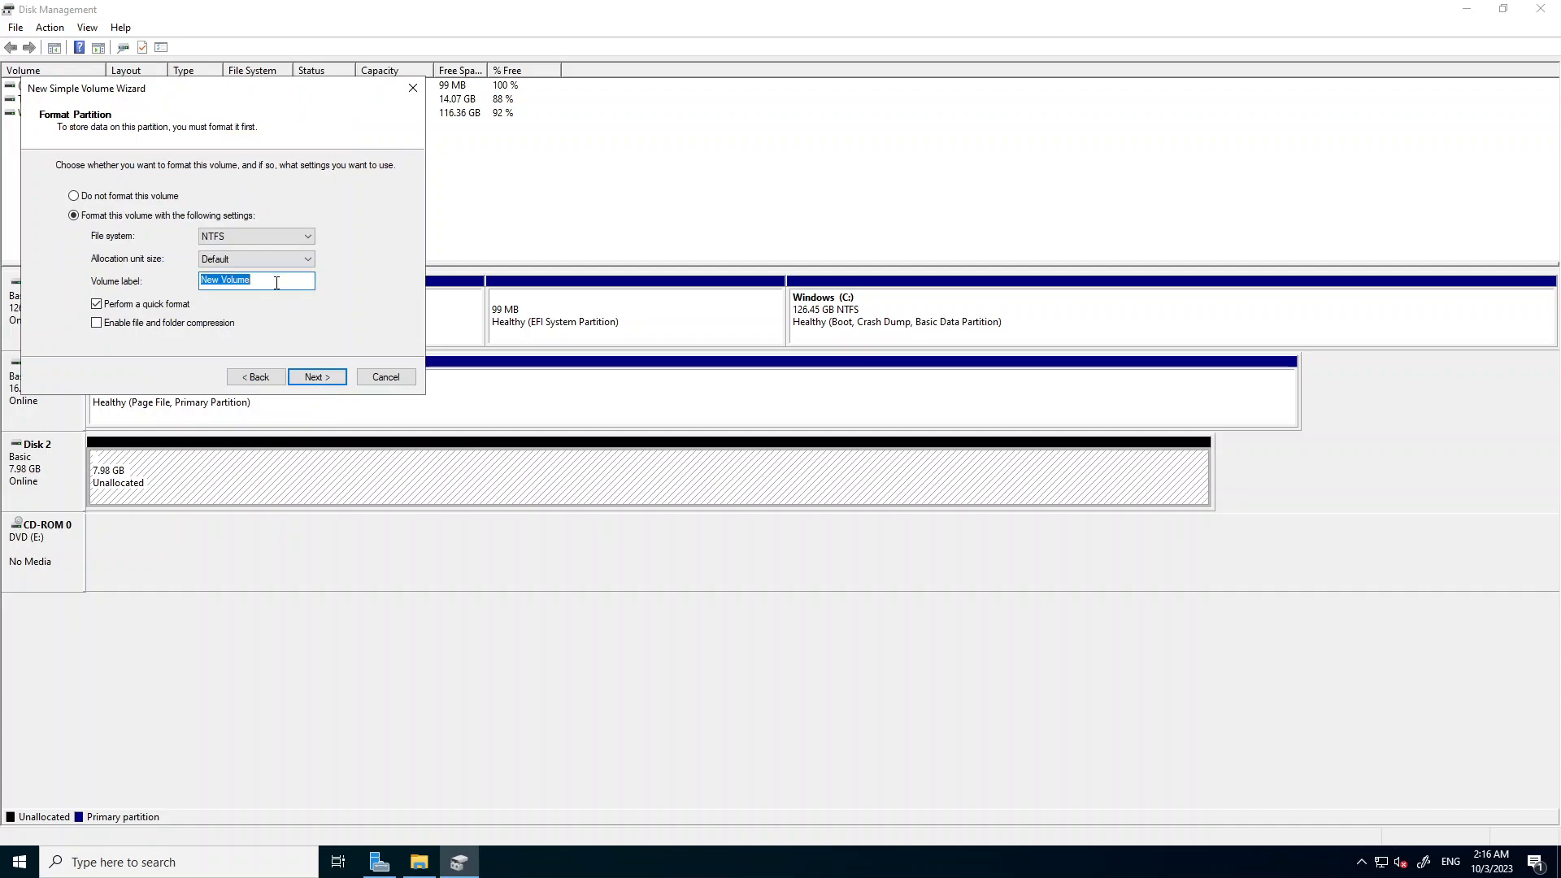
text(DATA)
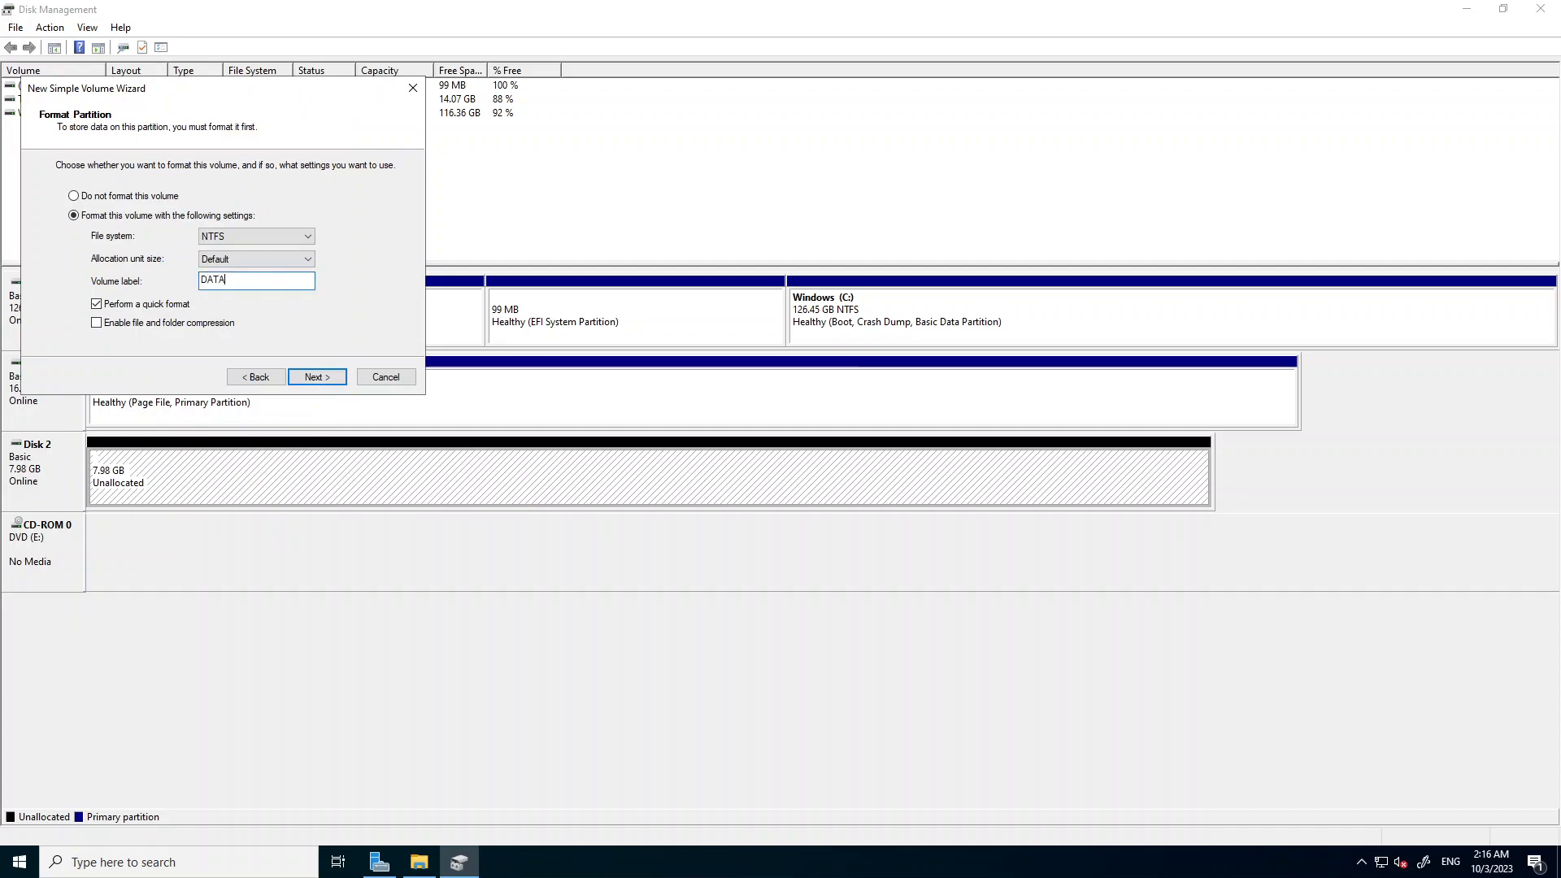
click(316, 375)
click(316, 375)
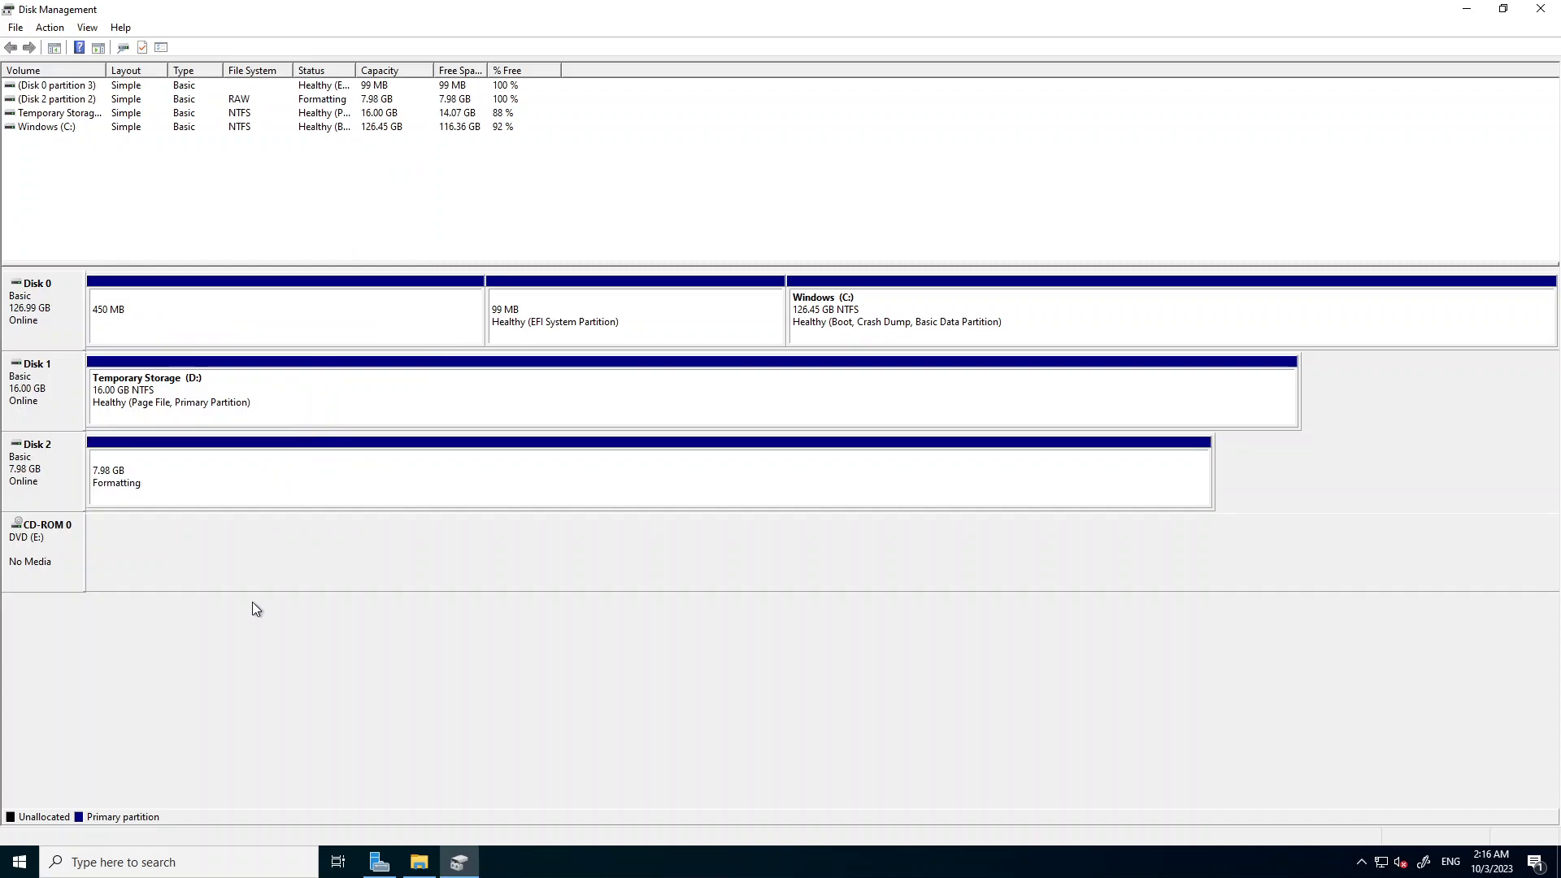
click(212, 492)
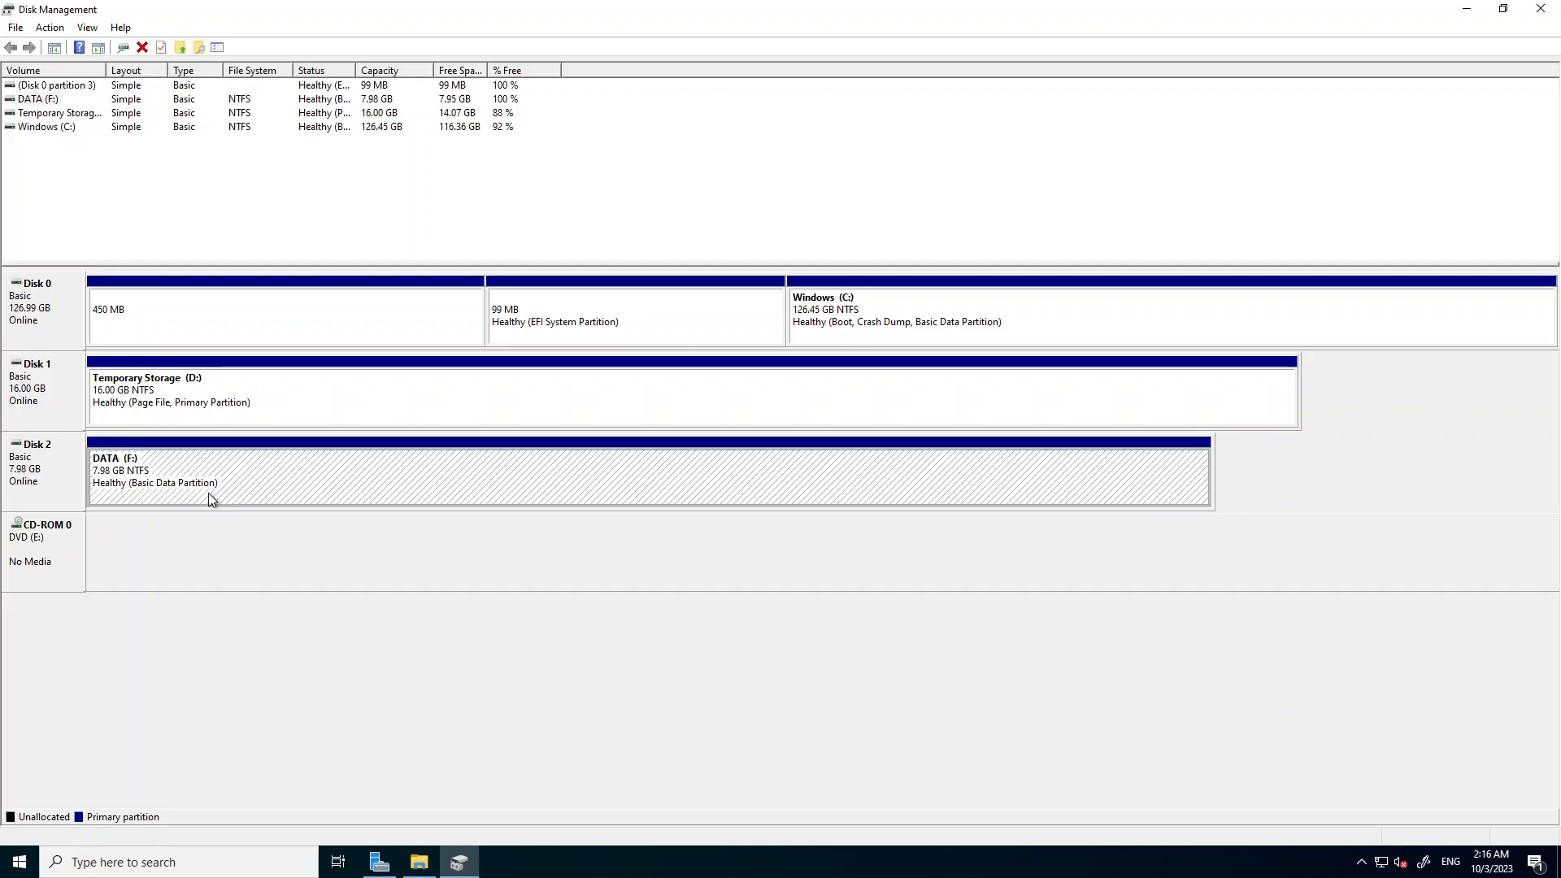
Check the drives under This PC in File Explorer for the DATA (F:) volume, and close Disk Management.
click(411, 864)
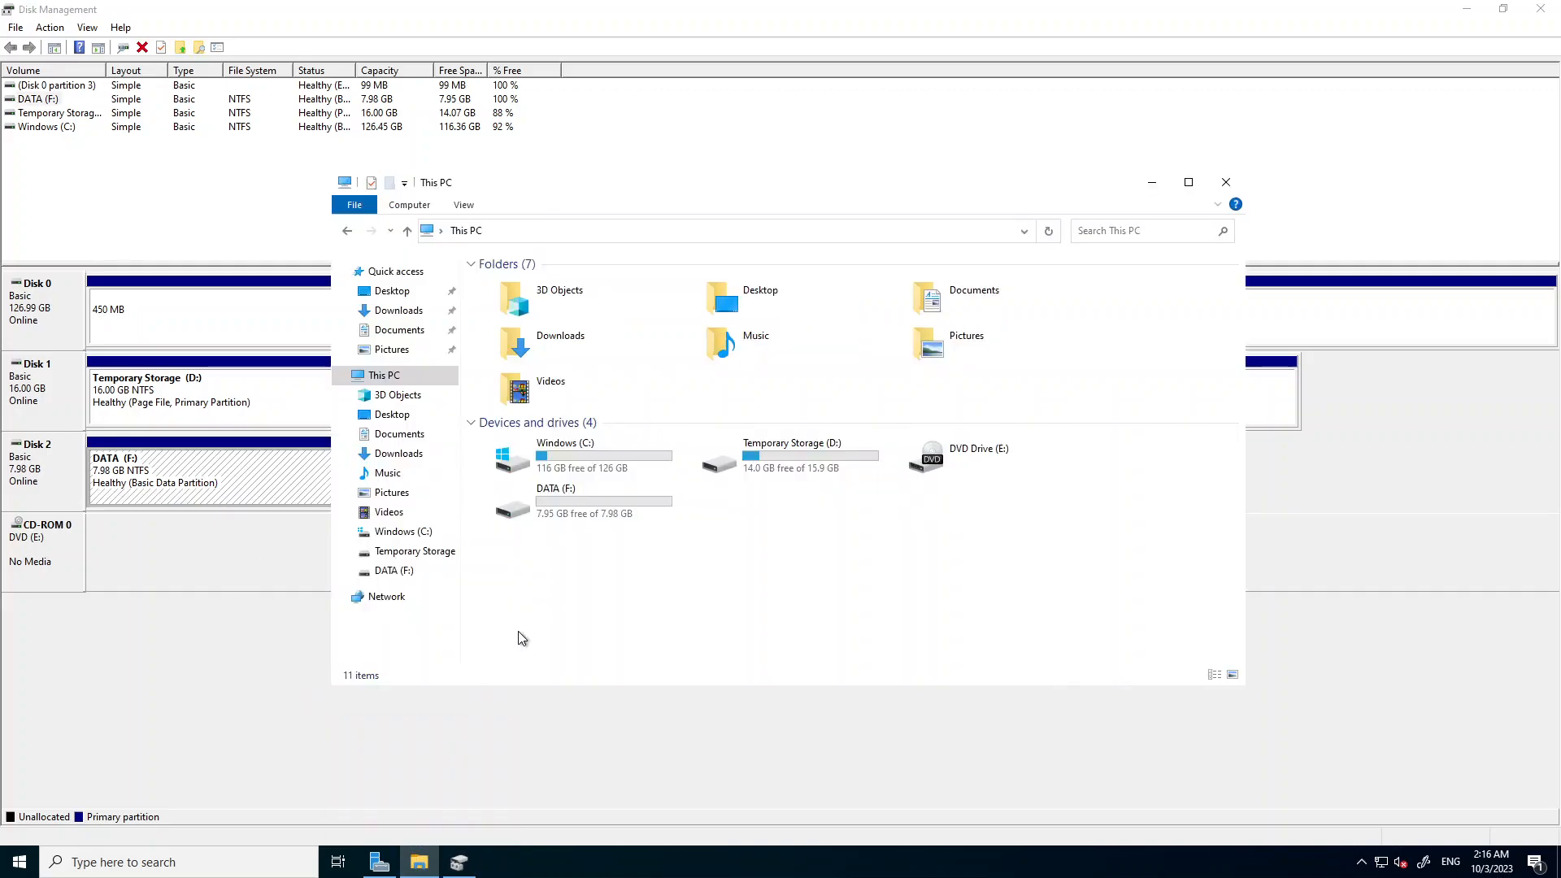
double_click(419, 372)
click(543, 500)
click(599, 555)
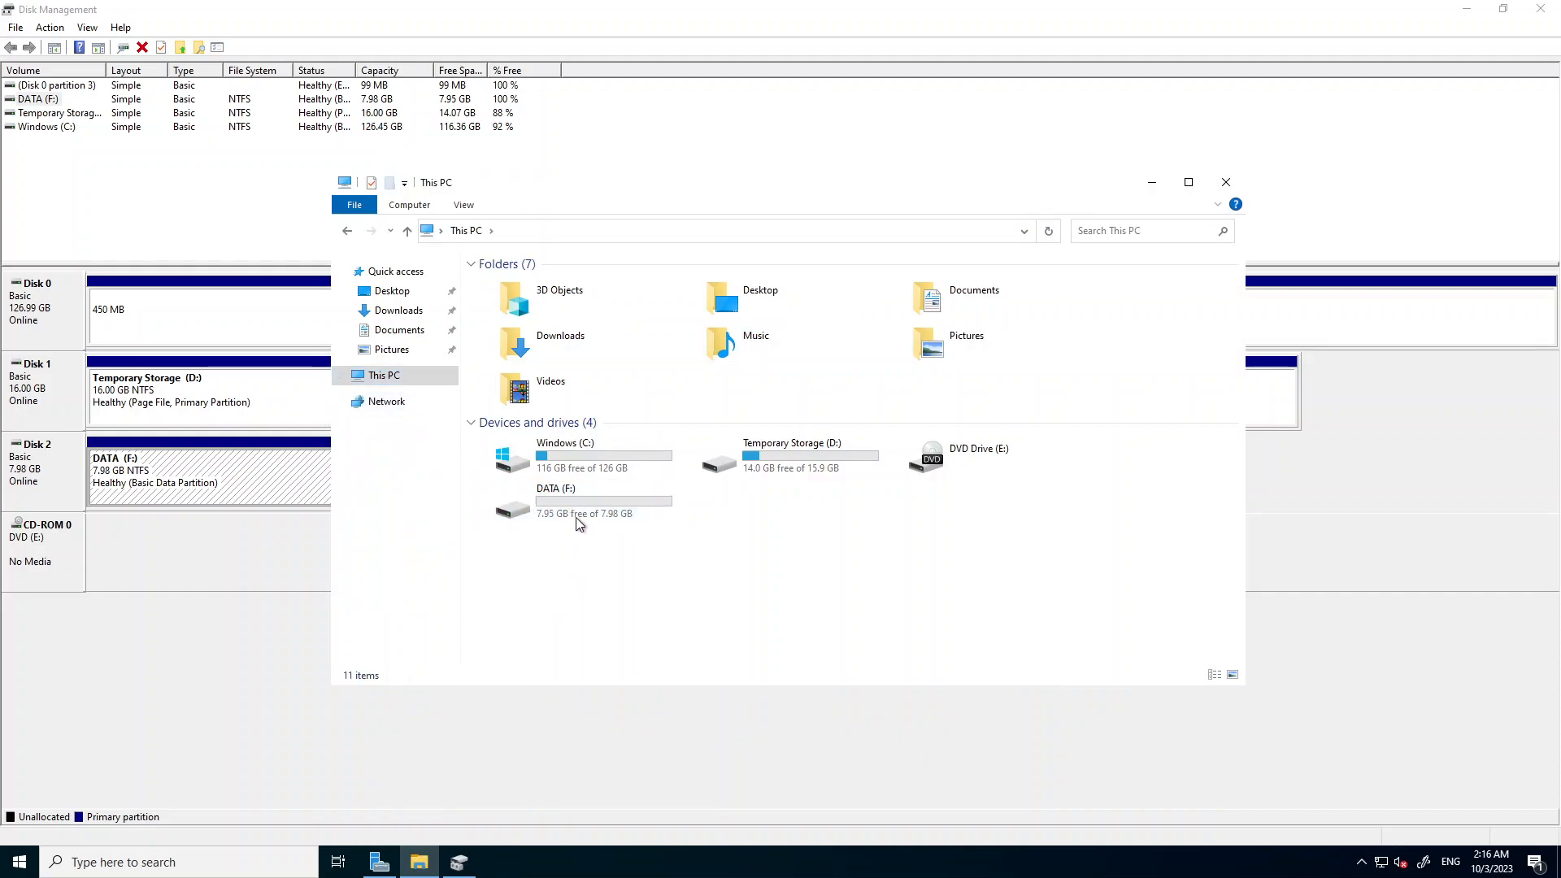
click(1541, 8)
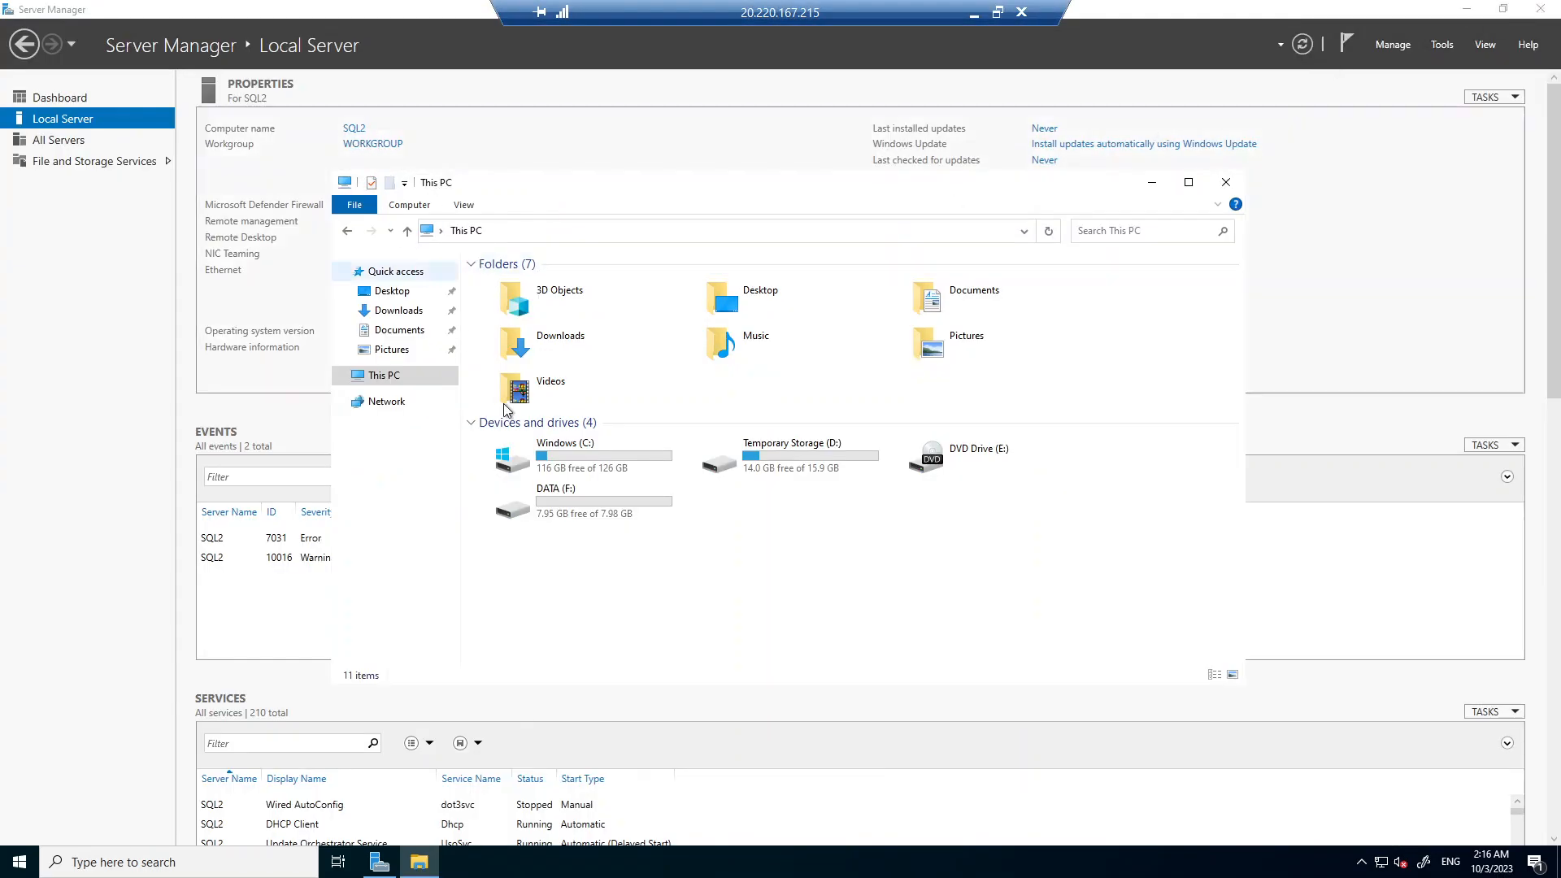
Create a folder named SQL2 on the DATA (F:) drive.
double_click(587, 505)
drag(619, 320, 872, 288)
right_click(577, 417)
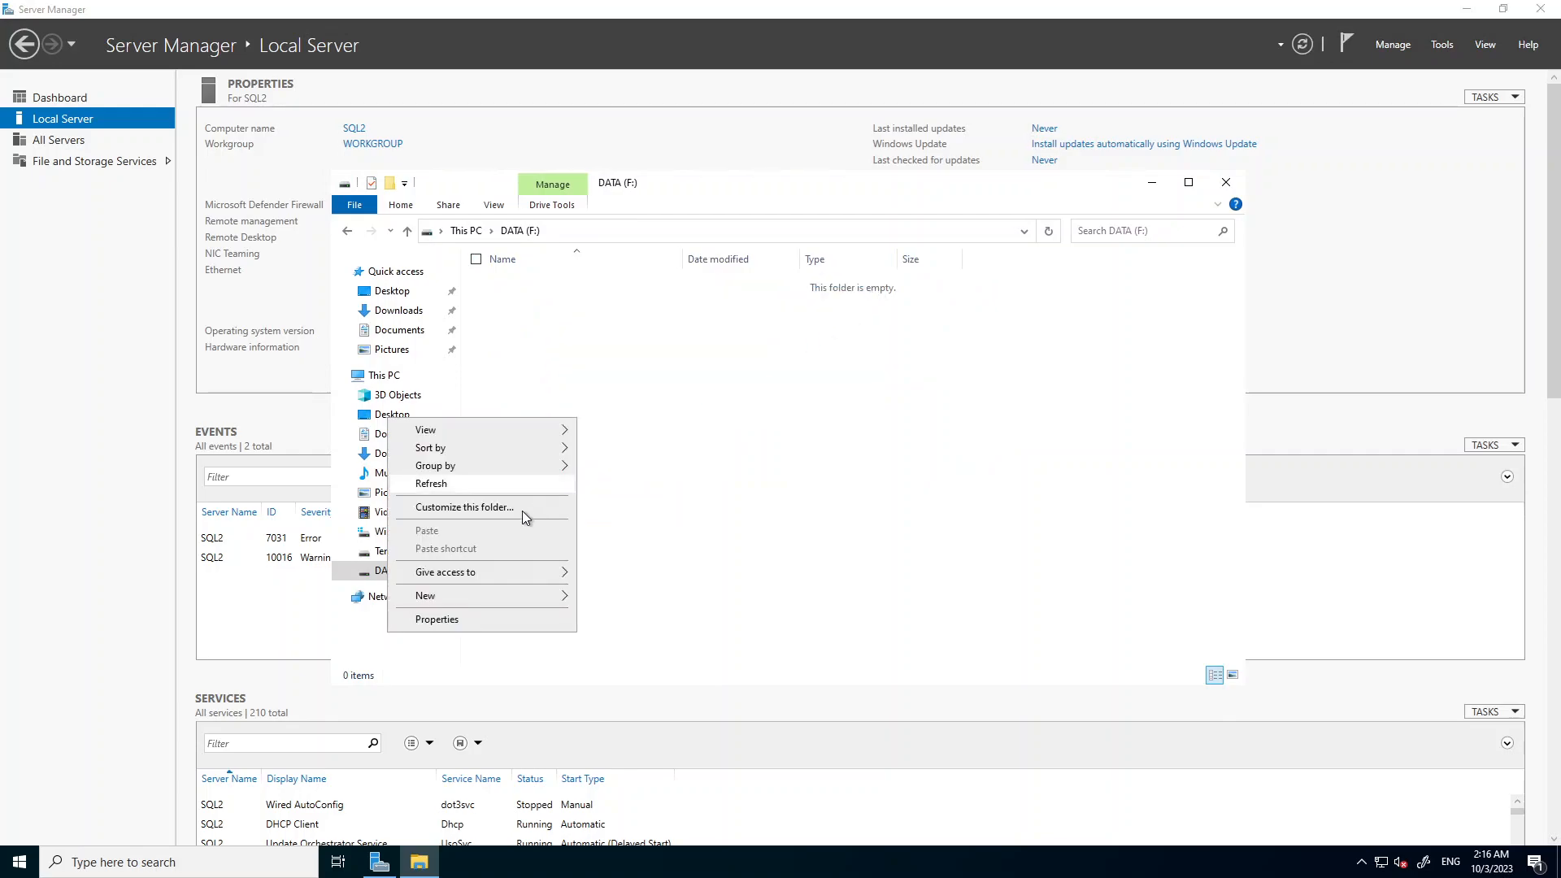
mouse_move(518, 603)
click(609, 597)
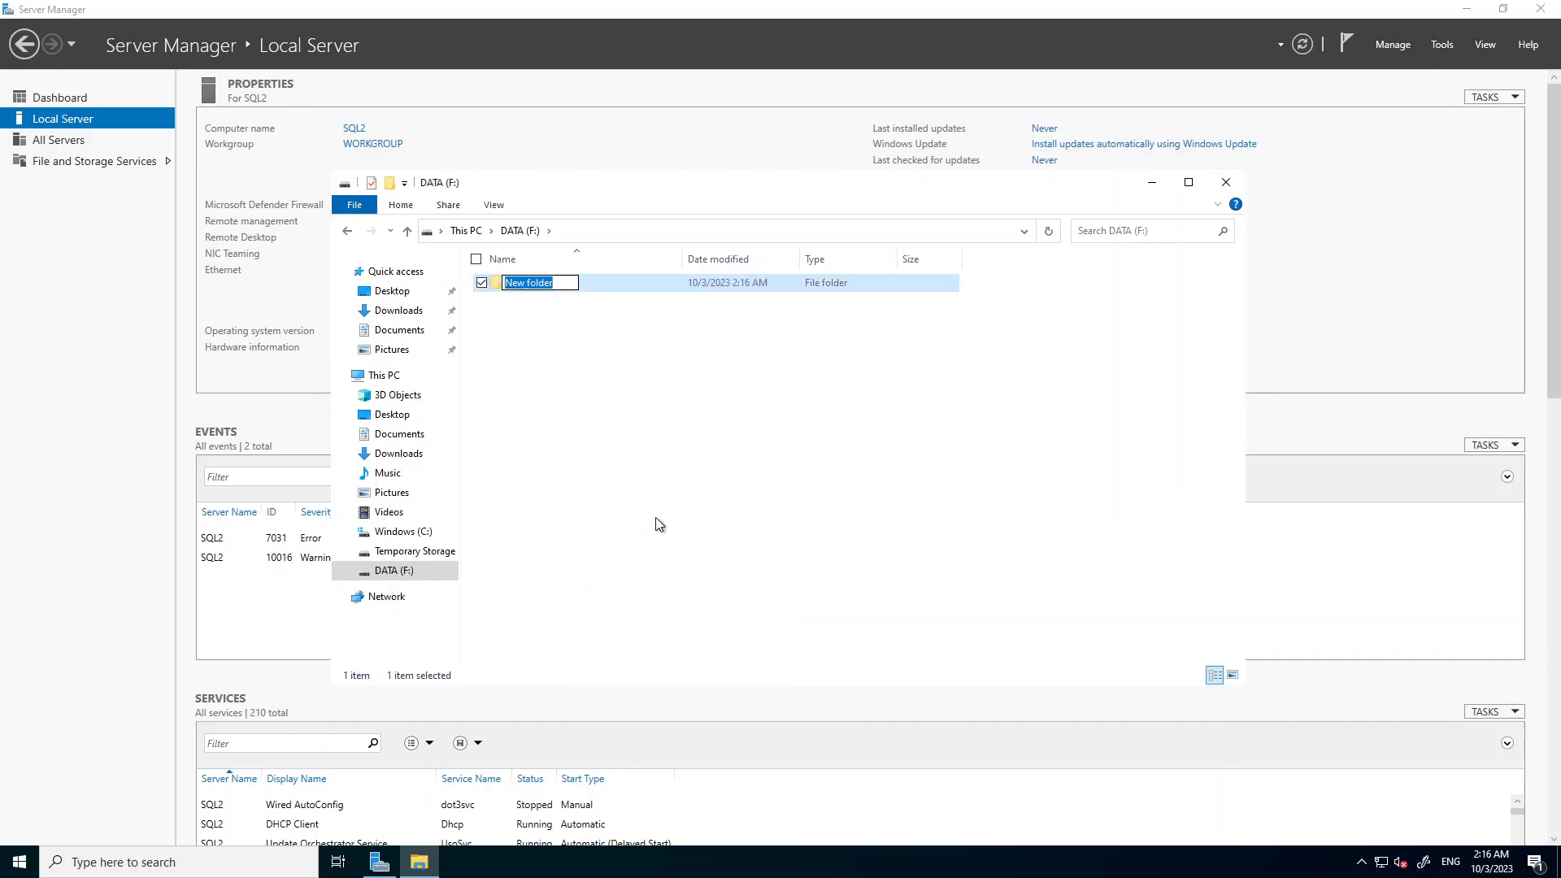
text(SQL2)
click(623, 519)
click(559, 282)
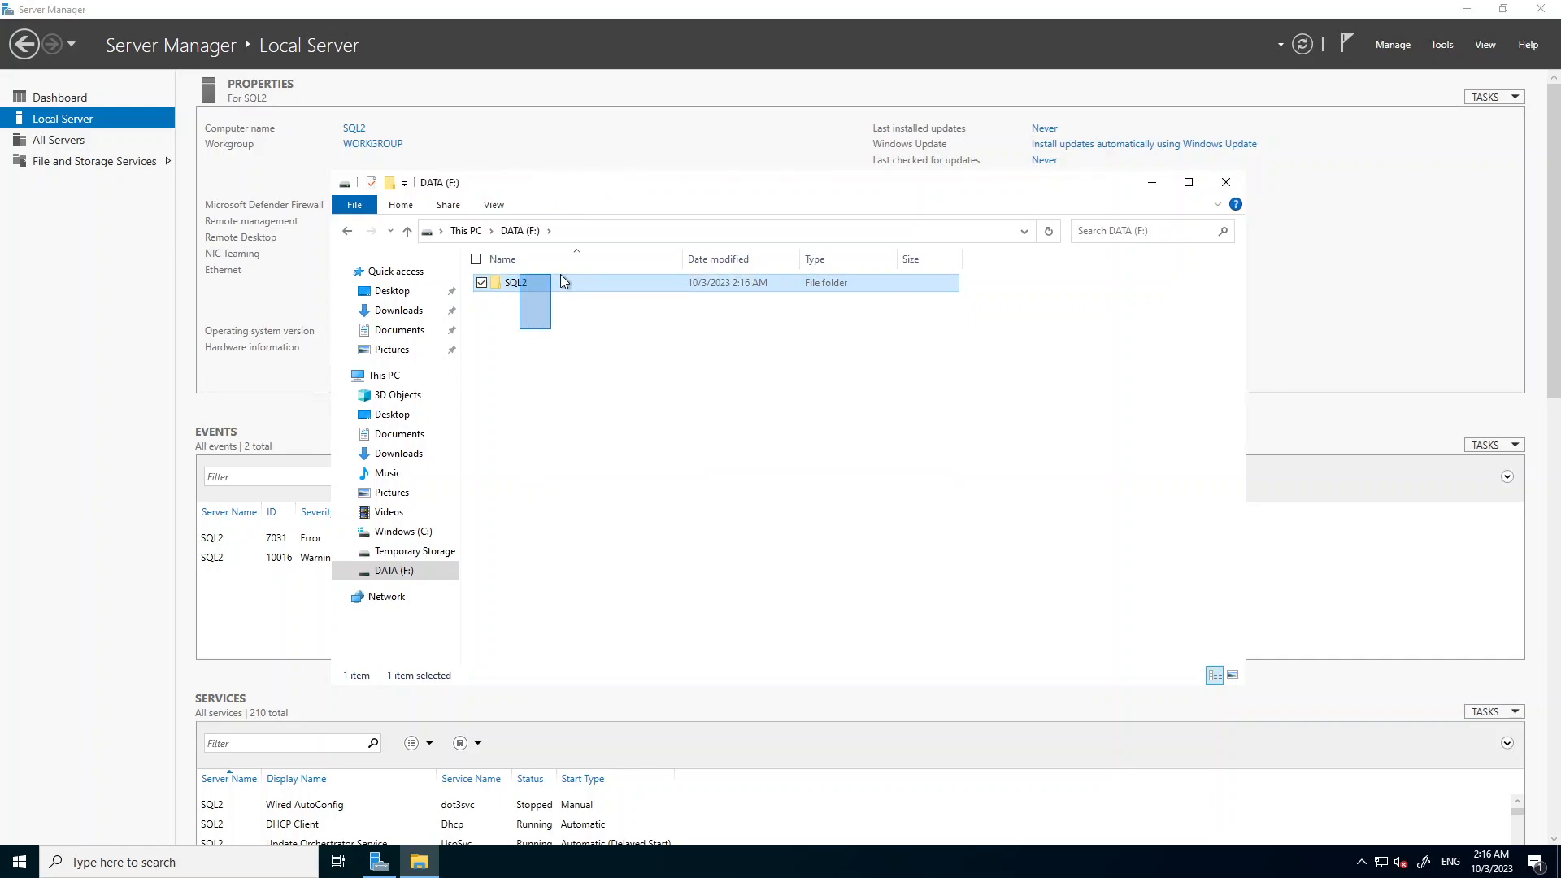
click(559, 376)
drag(509, 315, 504, 280)
click(536, 346)
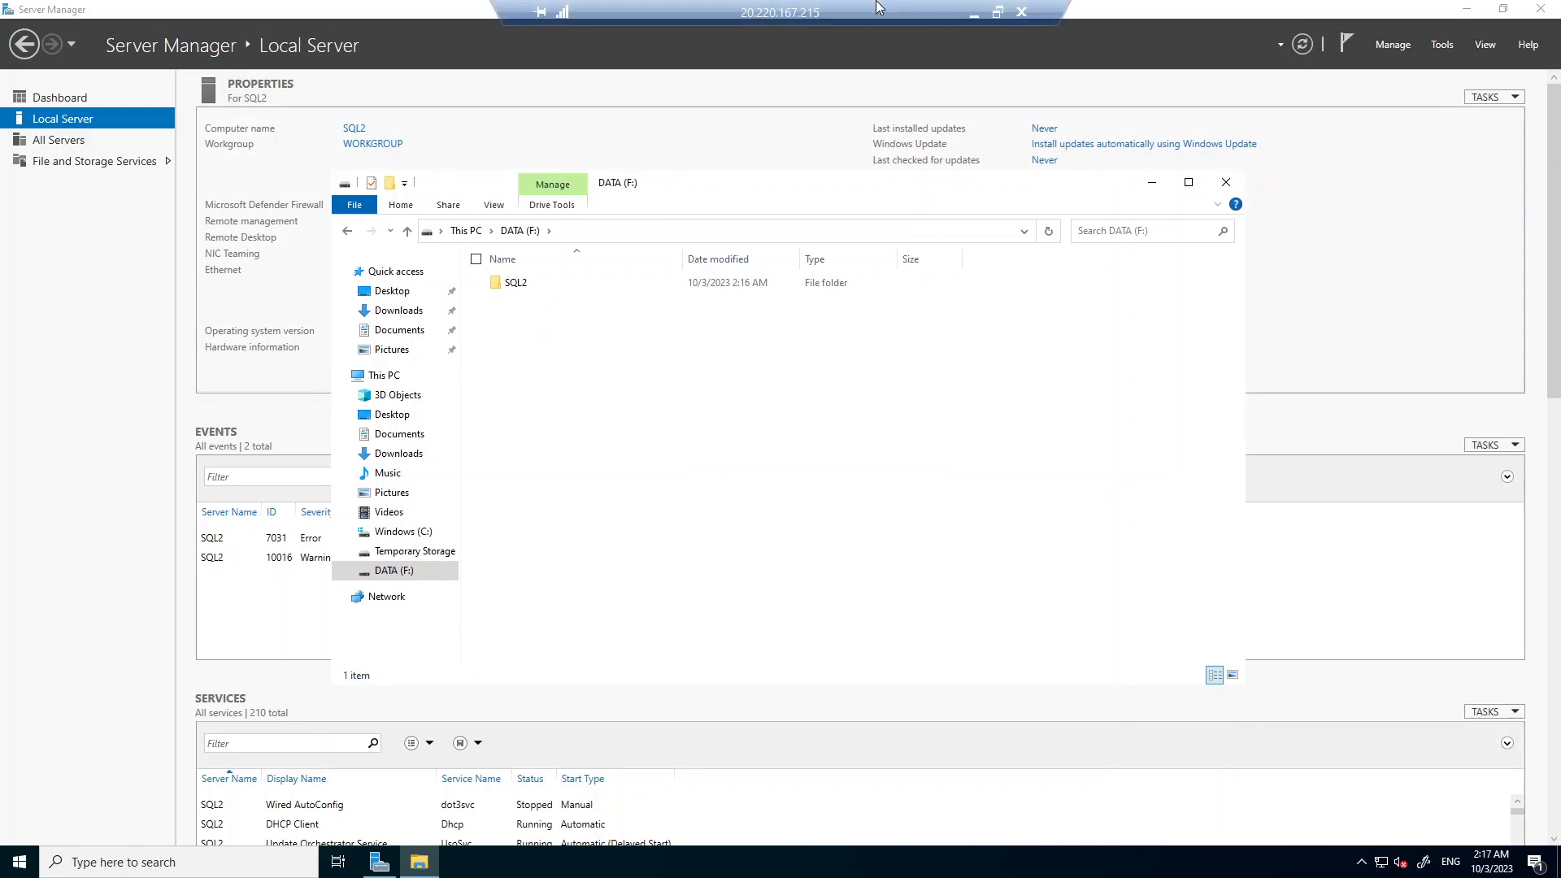
Switch to the SQL1 remote desktop session and check the contents of its DATA (F:) drive from This PC.
click(969, 13)
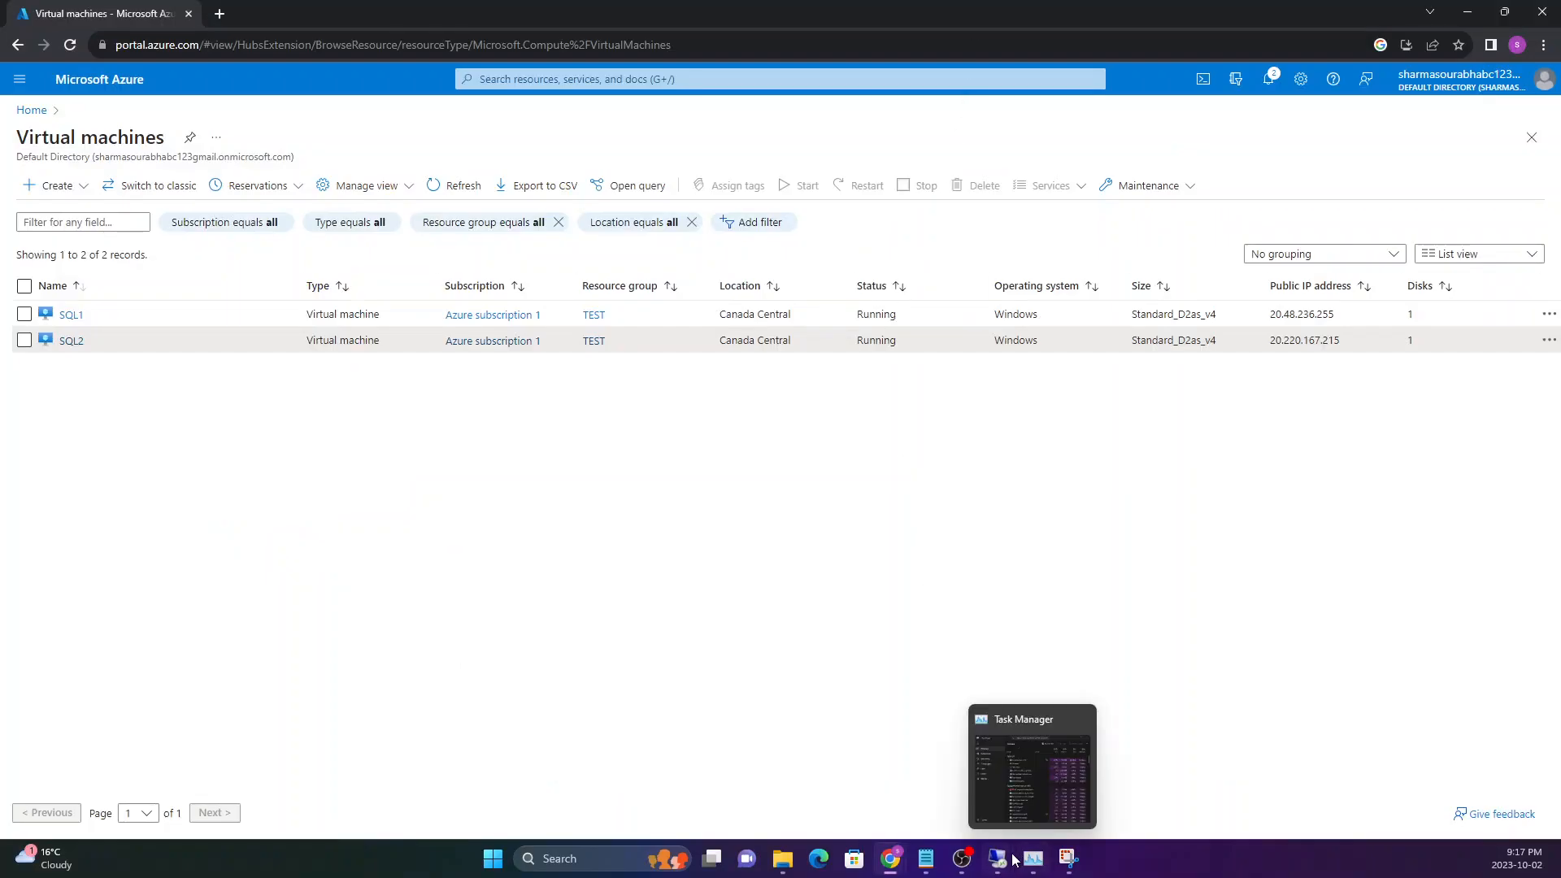
mouse_move(998, 859)
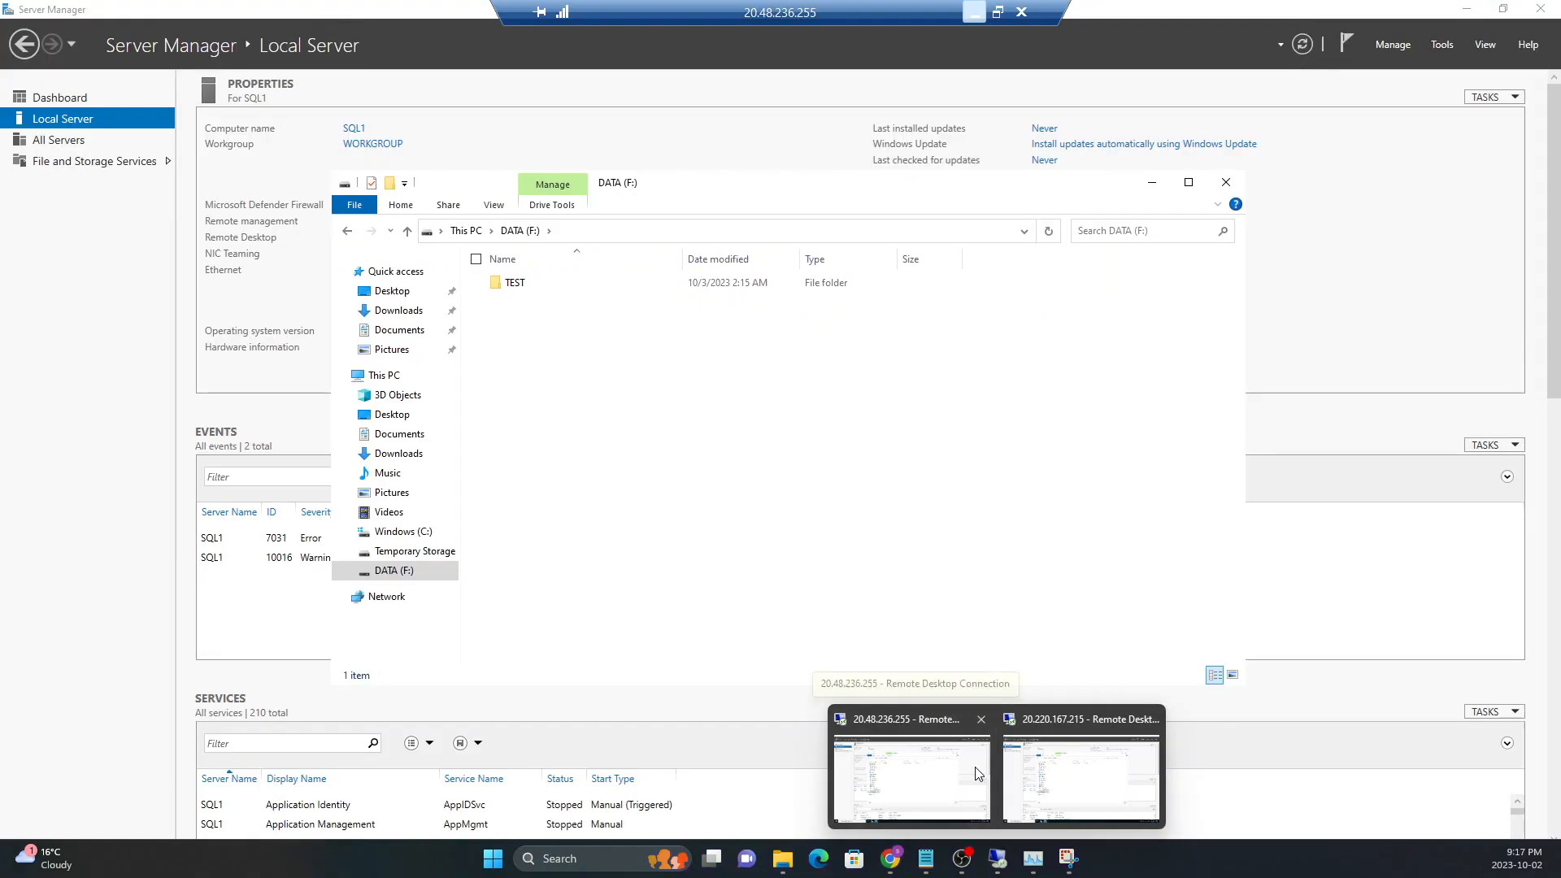
click(978, 773)
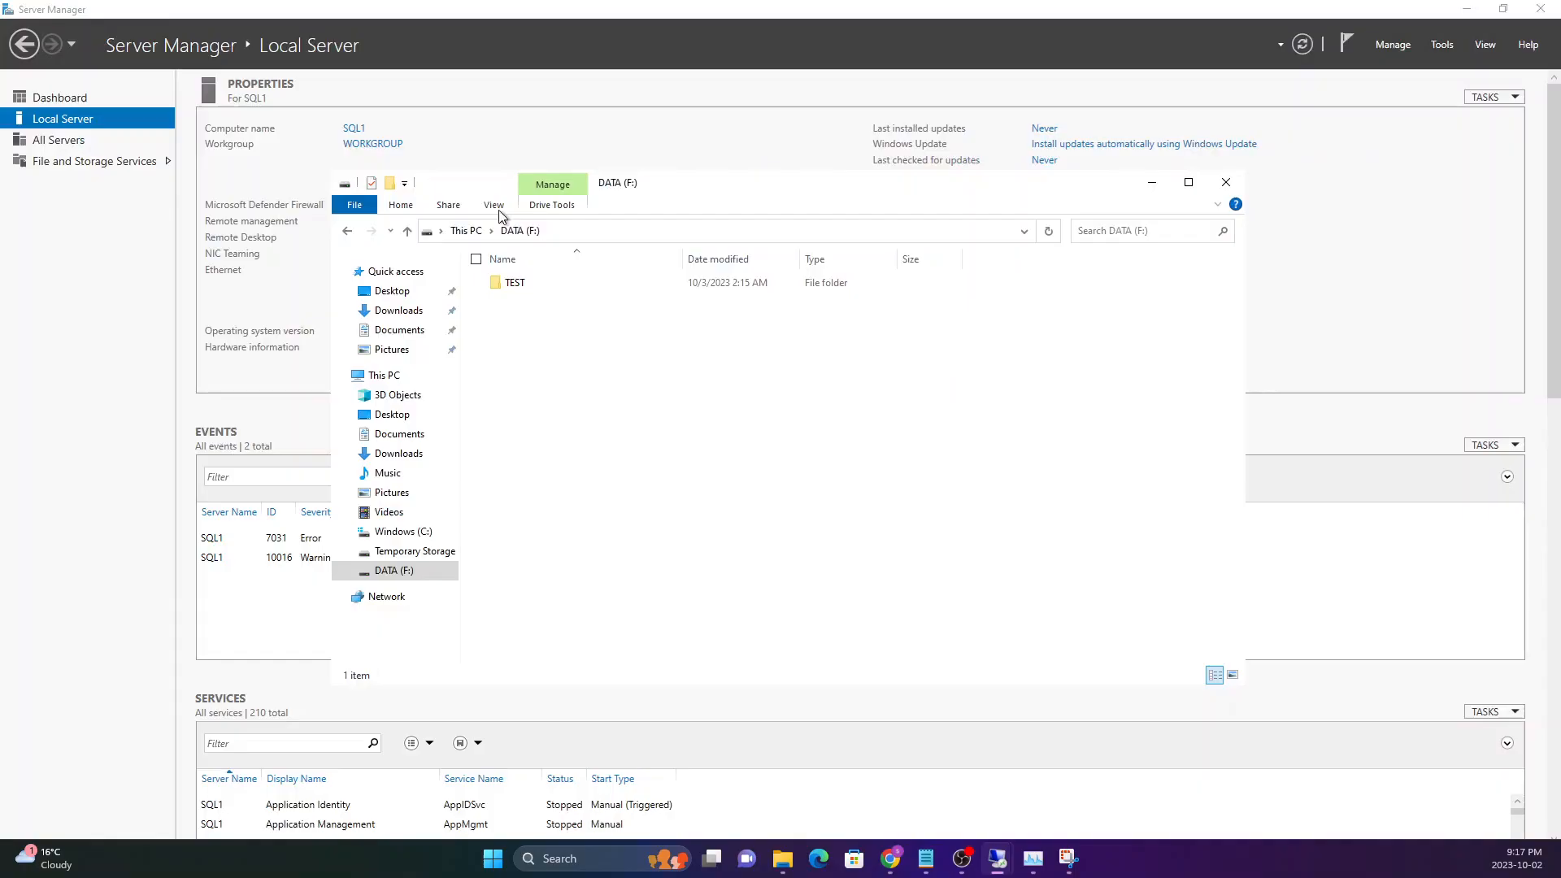
double_click(384, 375)
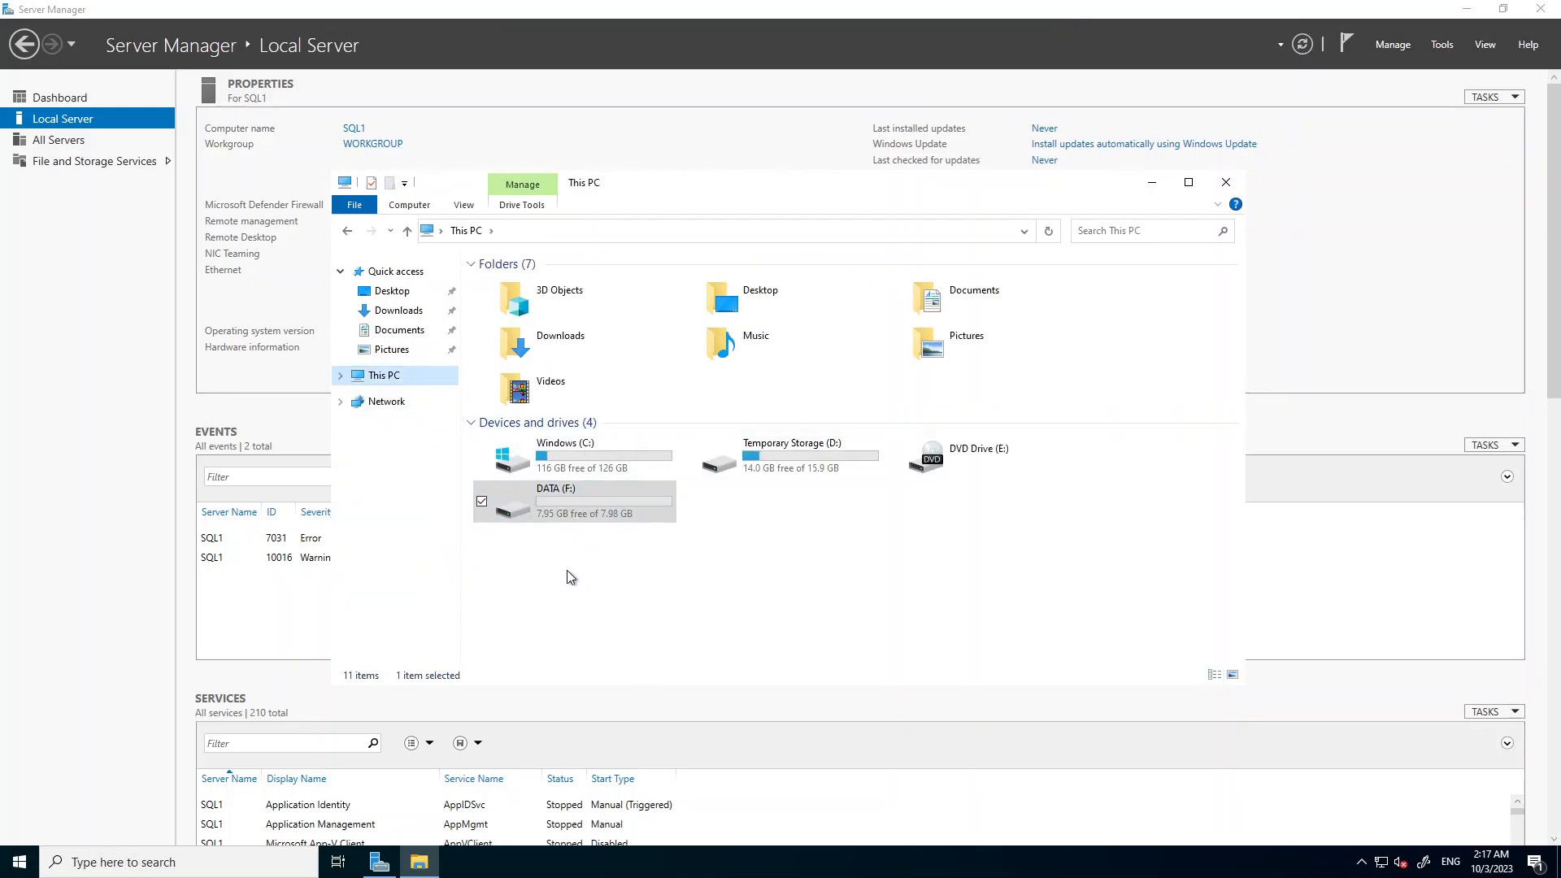
double_click(583, 499)
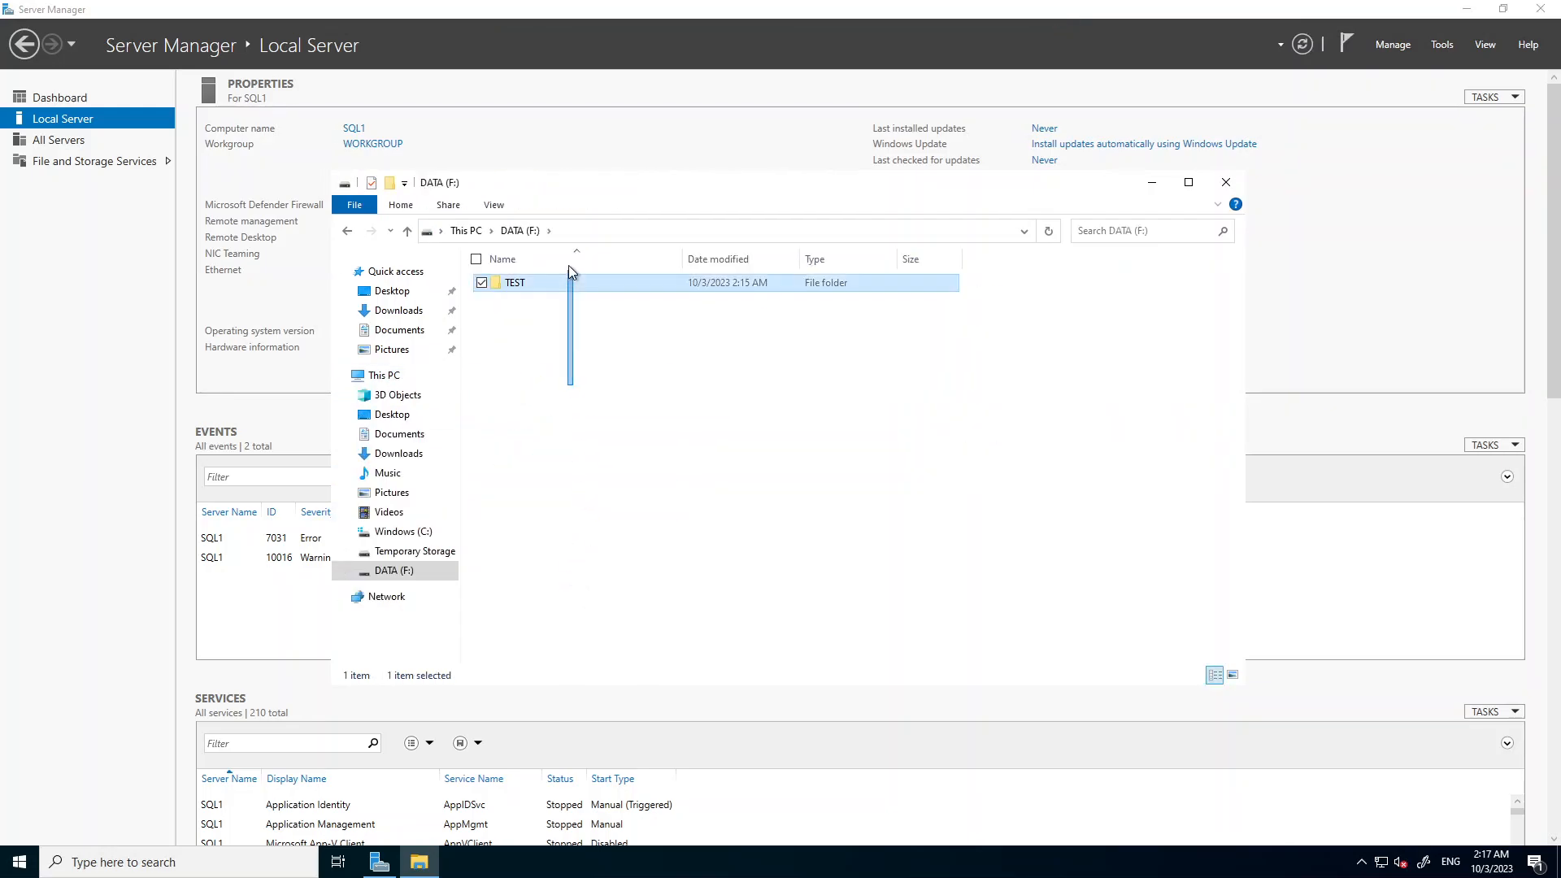